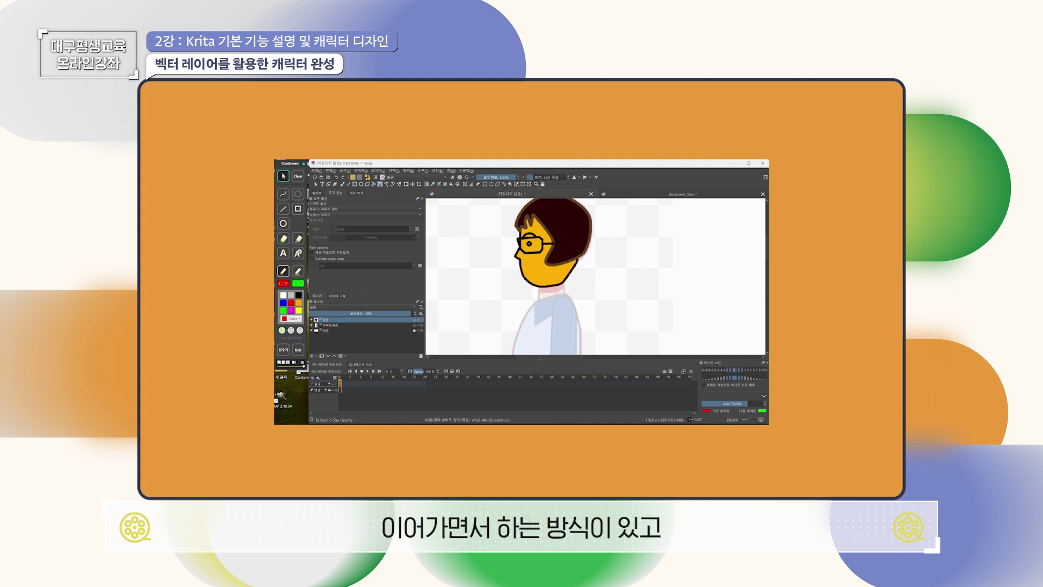
# Lower the face layer's opacity and draw a freehand path line for the mouth on the lower face.
pyautogui.click(386, 185)
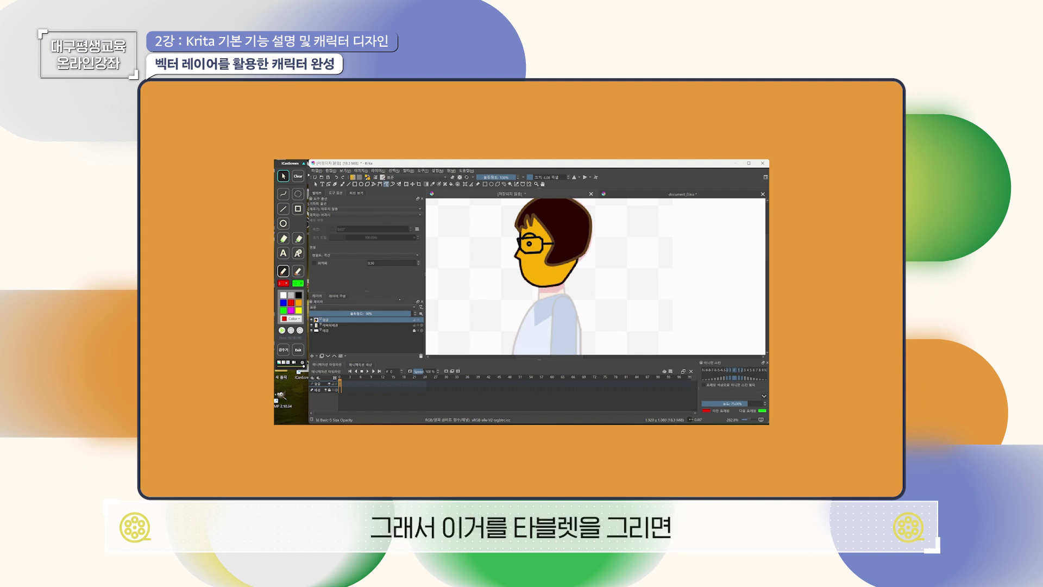
pyautogui.moveTo(403, 313); pyautogui.dragTo(379, 312)
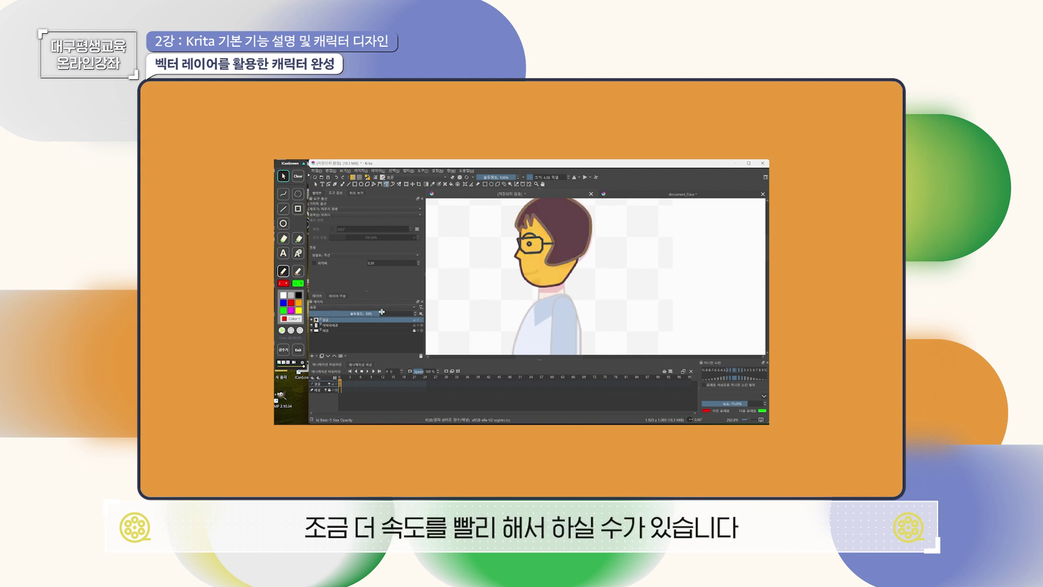
pyautogui.moveTo(523, 273); pyautogui.dragTo(536, 272)
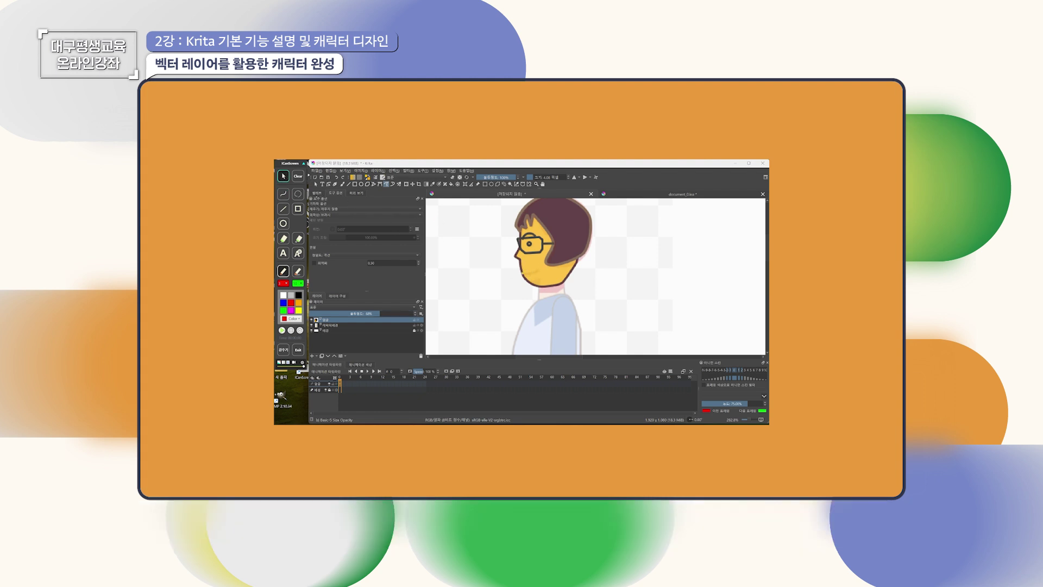
# Select the mouth line and change its stroke colour to black.
pyautogui.click(315, 184)
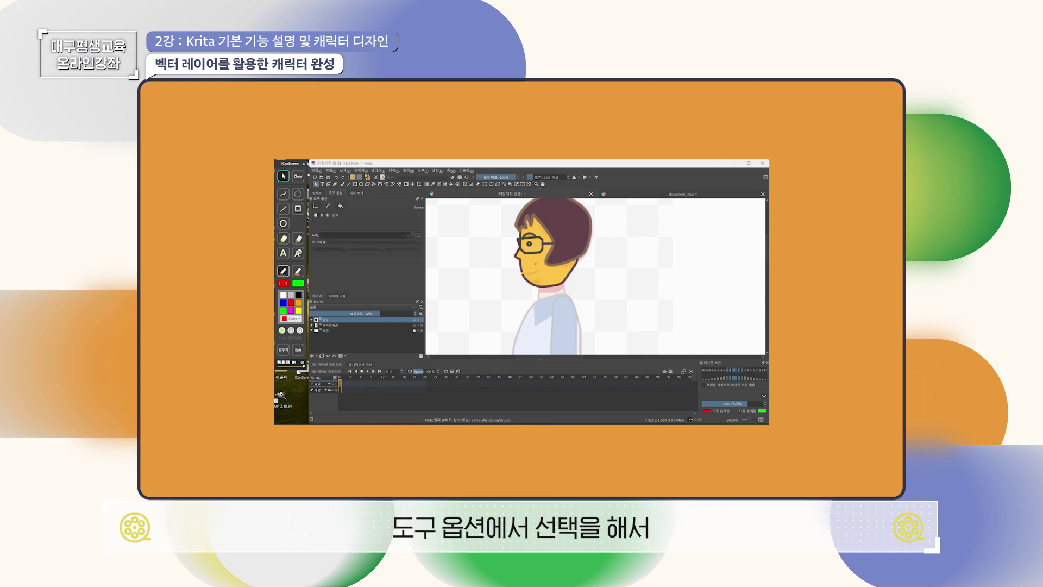
pyautogui.click(530, 271)
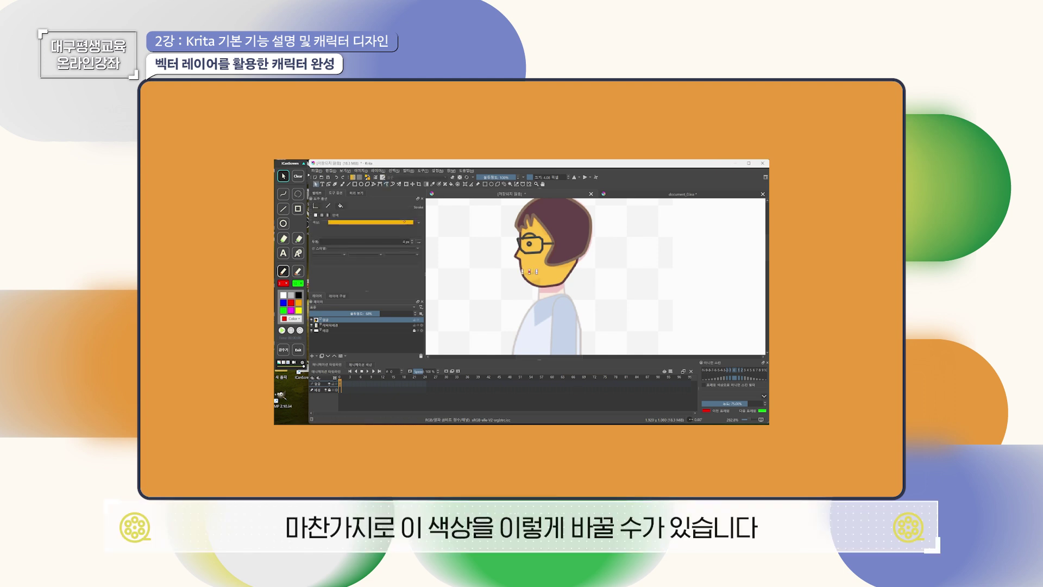
pyautogui.click(419, 223)
pyautogui.click(368, 237)
# Examine the mouth and chin area of the character's face at different magnifications.
pyautogui.scroll(3, 563, 304)
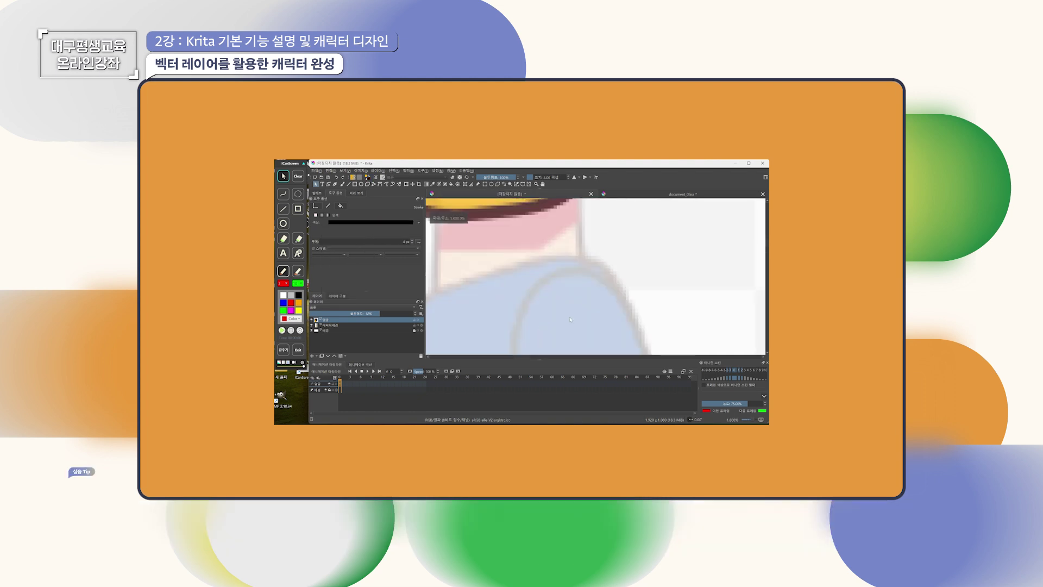
pyautogui.scroll(-2, 572, 318)
pyautogui.scroll(2, 565, 312)
pyautogui.scroll(-2, 559, 307)
pyautogui.scroll(3, 551, 302)
pyautogui.scroll(-3, 551, 302)
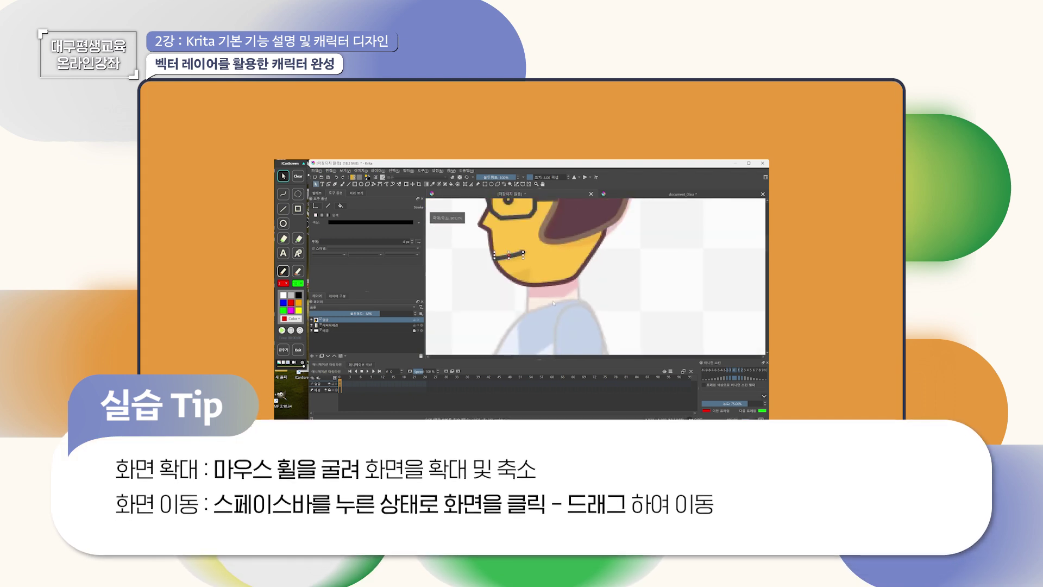
pyautogui.scroll(3, 554, 303)
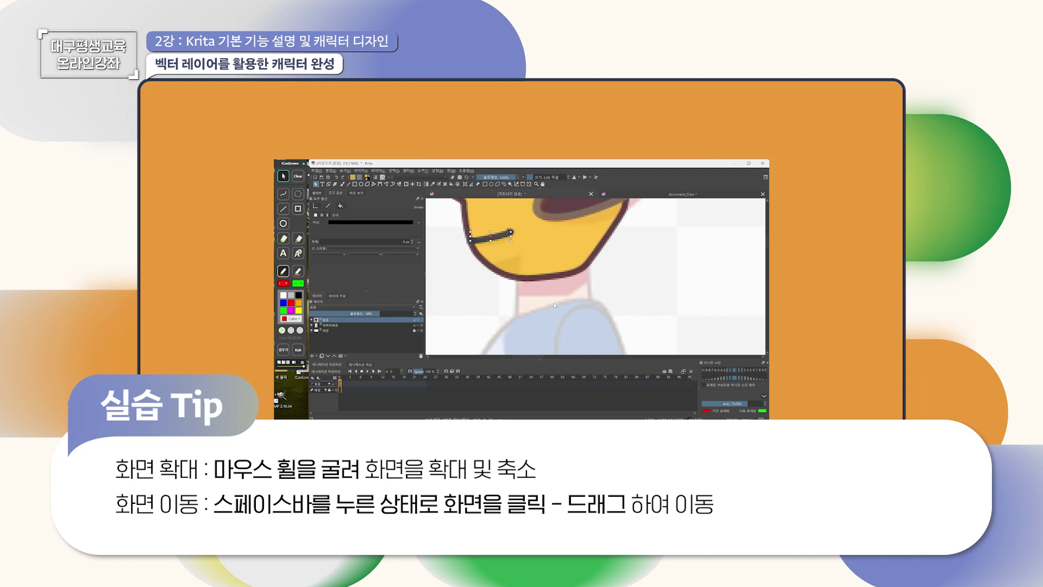
pyautogui.moveTo(509, 223); pyautogui.dragTo(505, 252)
pyautogui.moveTo(565, 279)
pyautogui.mouseDown()
pyautogui.moveTo(566, 264)
pyautogui.moveTo(573, 283)
pyautogui.mouseUp()
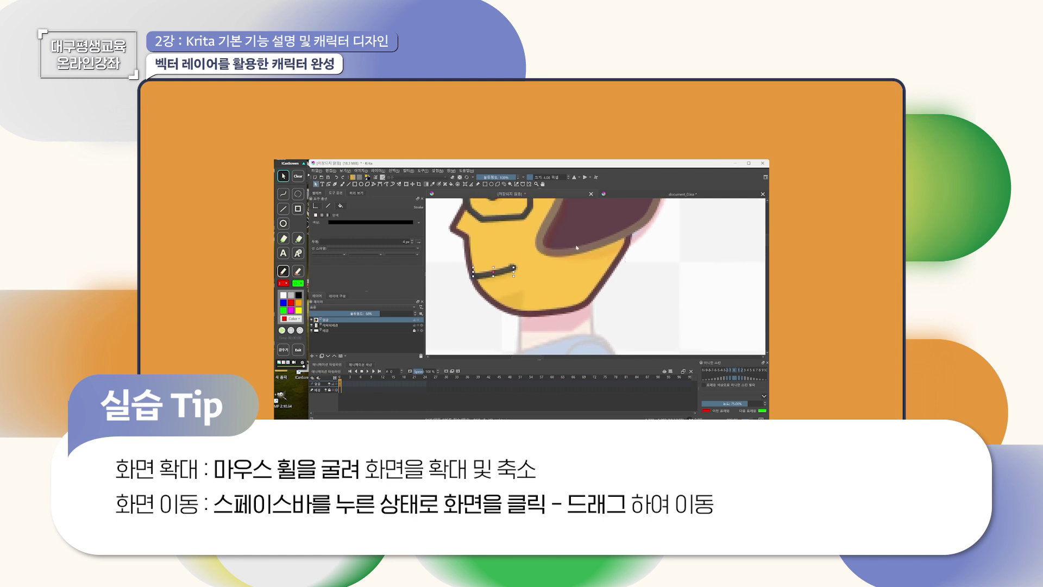
pyautogui.scroll(-2, 571, 270)
pyautogui.scroll(1, 576, 270)
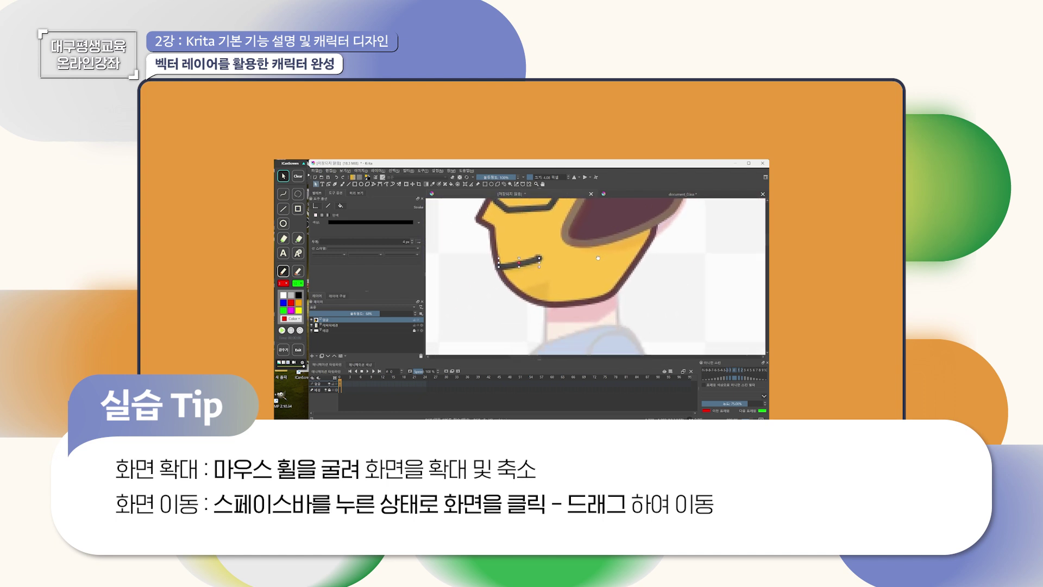
pyautogui.scroll(-3, 598, 272)
pyautogui.scroll(4, 597, 271)
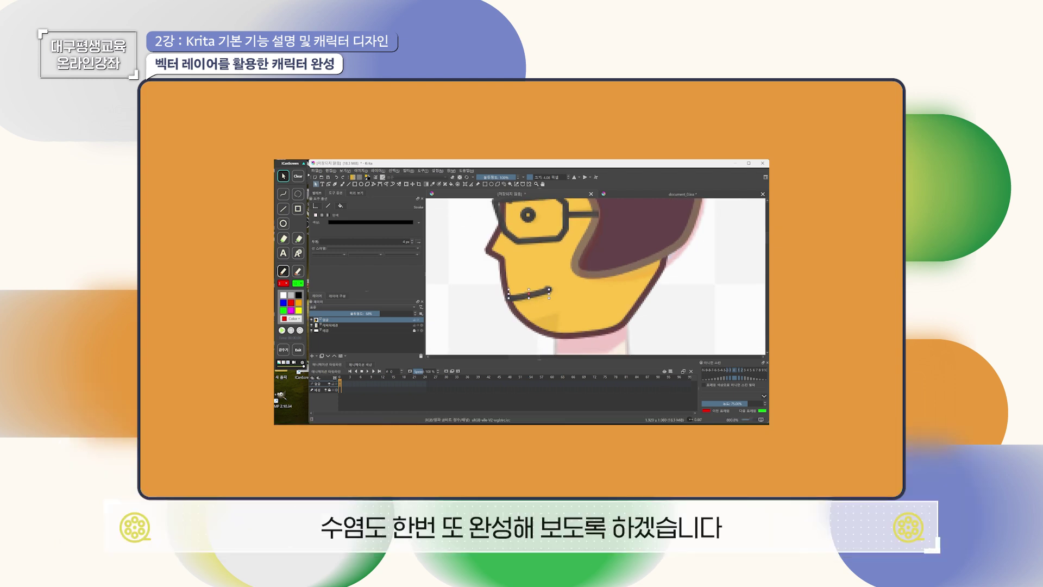
# Draw a freehand goatee shape on the chin below the mouth and select it.
pyautogui.press('b')
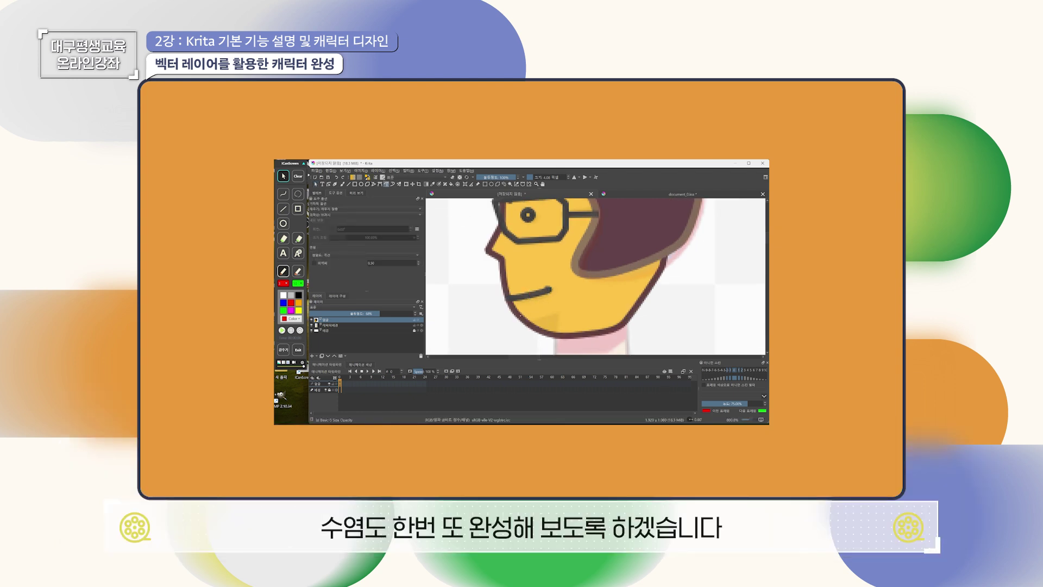
pyautogui.moveTo(520, 315)
pyautogui.mouseDown()
pyautogui.moveTo(556, 308)
pyautogui.moveTo(545, 325)
pyautogui.mouseUp()
pyautogui.click(315, 184)
pyautogui.click(550, 317)
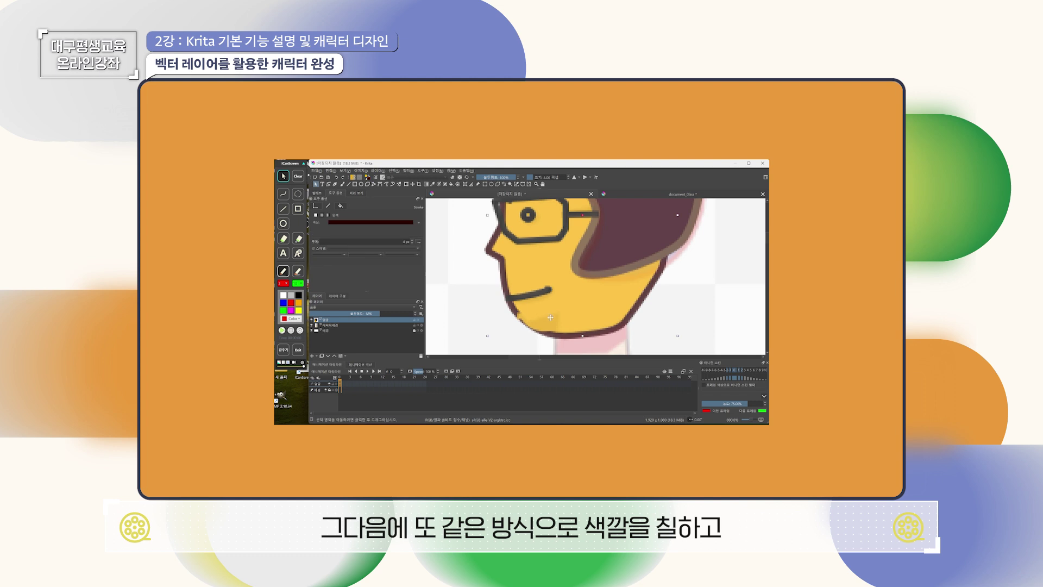
pyautogui.click(546, 322)
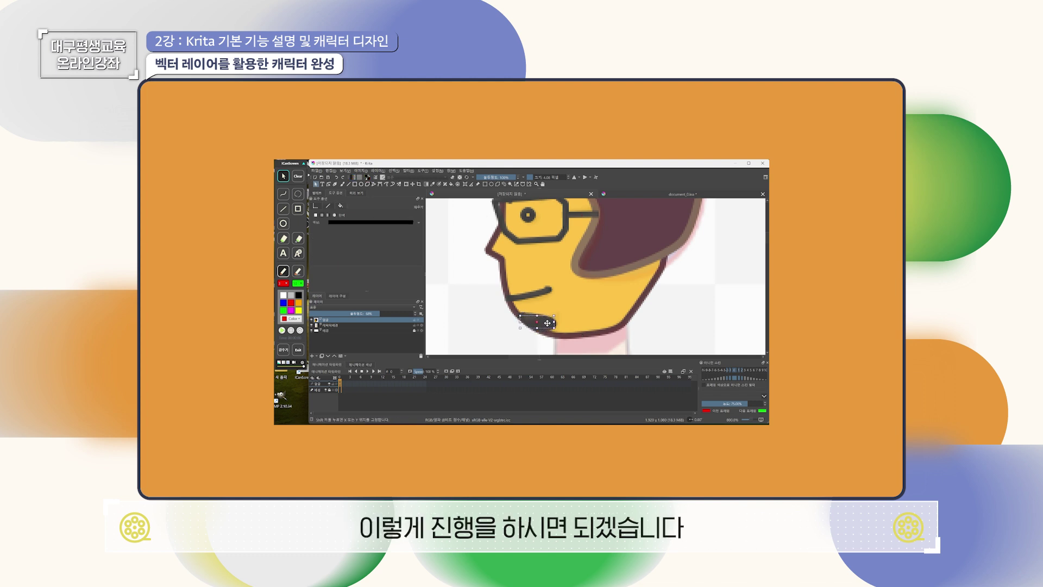
# Edit the goatee's path by adding a node and moving its points to extend the shape across the chin.
pyautogui.click(329, 185)
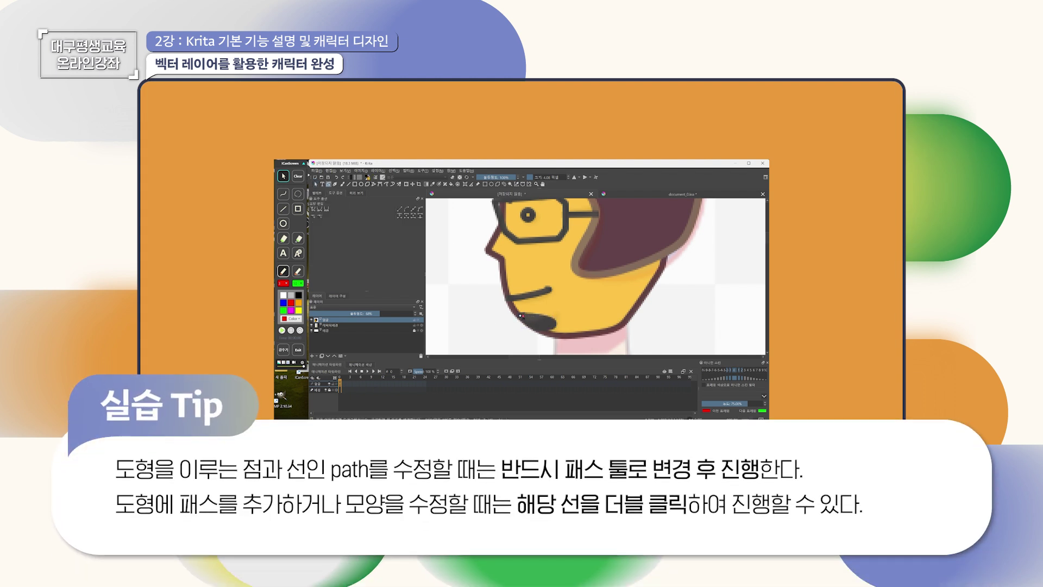
pyautogui.moveTo(529, 311)
pyautogui.mouseDown()
pyautogui.moveTo(535, 320)
pyautogui.moveTo(551, 296)
pyautogui.moveTo(560, 302)
pyautogui.moveTo(539, 326)
pyautogui.moveTo(560, 348)
pyautogui.moveTo(569, 313)
pyautogui.moveTo(515, 314)
pyautogui.mouseUp()
pyautogui.moveTo(552, 326); pyautogui.dragTo(557, 327)
pyautogui.doubleClick(556, 324)
pyautogui.moveTo(556, 323)
pyautogui.mouseDown()
pyautogui.moveTo(572, 331)
pyautogui.moveTo(554, 296)
pyautogui.moveTo(540, 316)
pyautogui.mouseUp()
pyautogui.moveTo(538, 314)
pyautogui.mouseDown()
pyautogui.moveTo(562, 319)
pyautogui.moveTo(545, 332)
pyautogui.mouseUp()
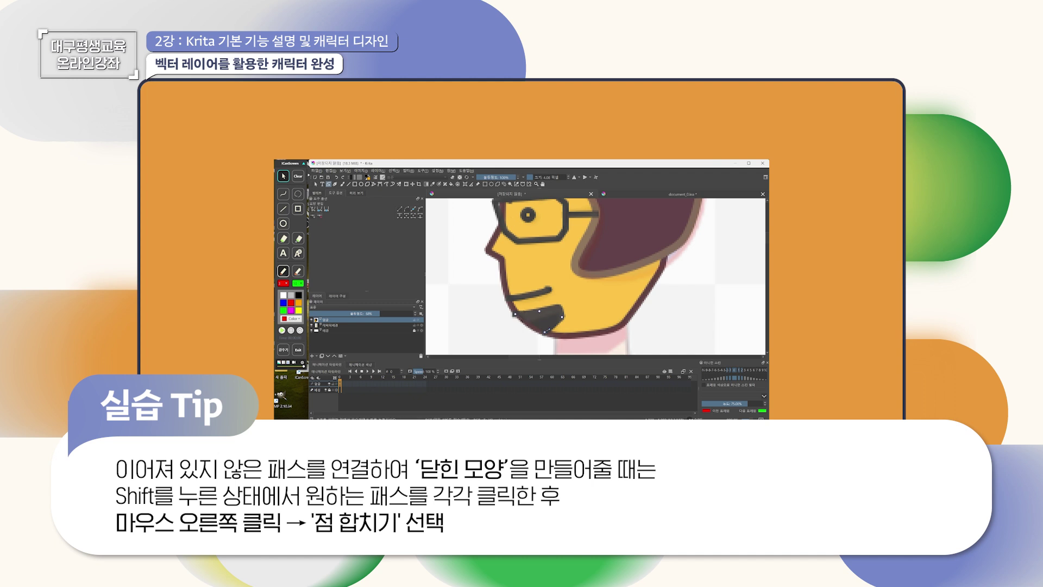
# Merge the goatee's two open end points into a closed shape and adjust its nodes and curves.
pyautogui.keyDown('shift'); pyautogui.click(515, 314); pyautogui.keyUp('shift')
pyautogui.rightClick(545, 331)
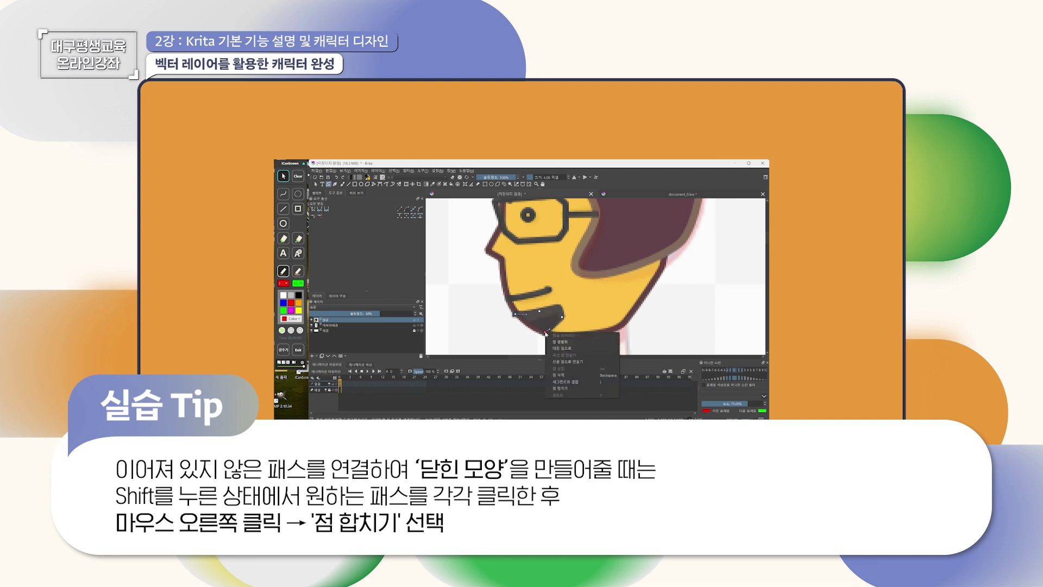
pyautogui.click(562, 389)
pyautogui.moveTo(542, 323); pyautogui.dragTo(537, 319)
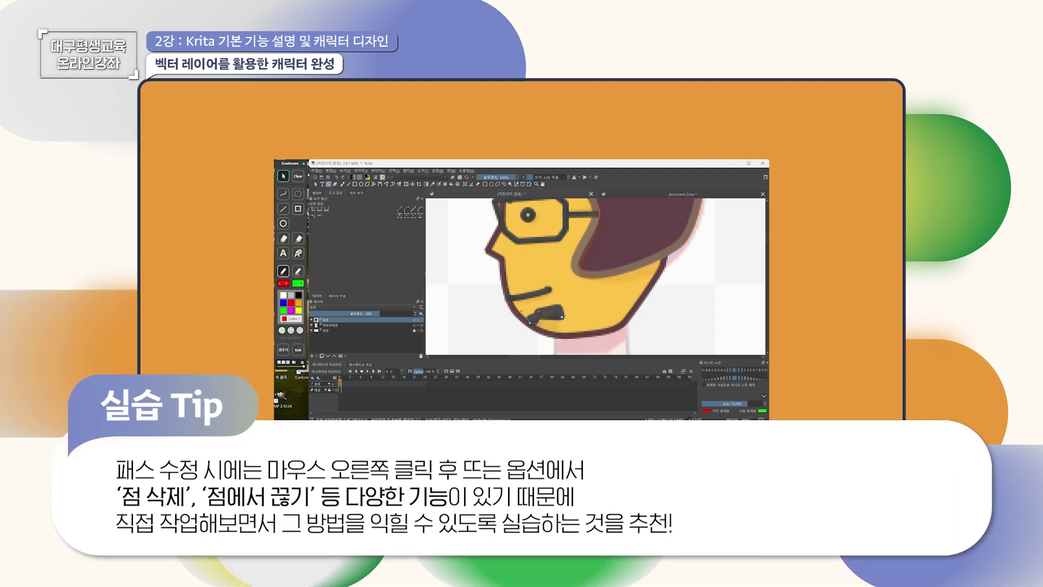
pyautogui.moveTo(539, 312)
pyautogui.mouseDown()
pyautogui.moveTo(551, 327)
pyautogui.moveTo(547, 308)
pyautogui.mouseUp()
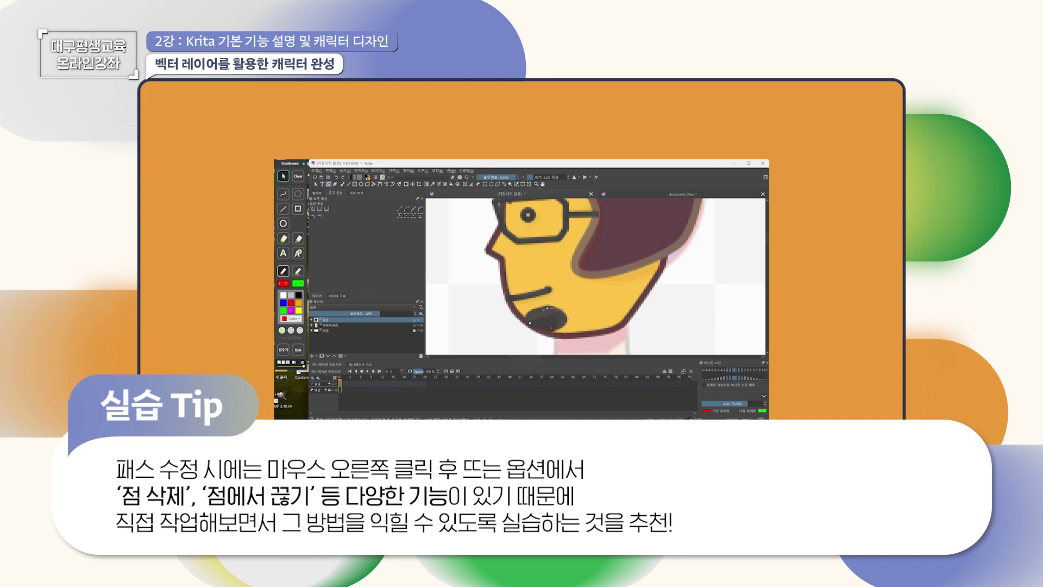
# Delete the goatee's lower node and undo the deletion.
pyautogui.rightClick(553, 328)
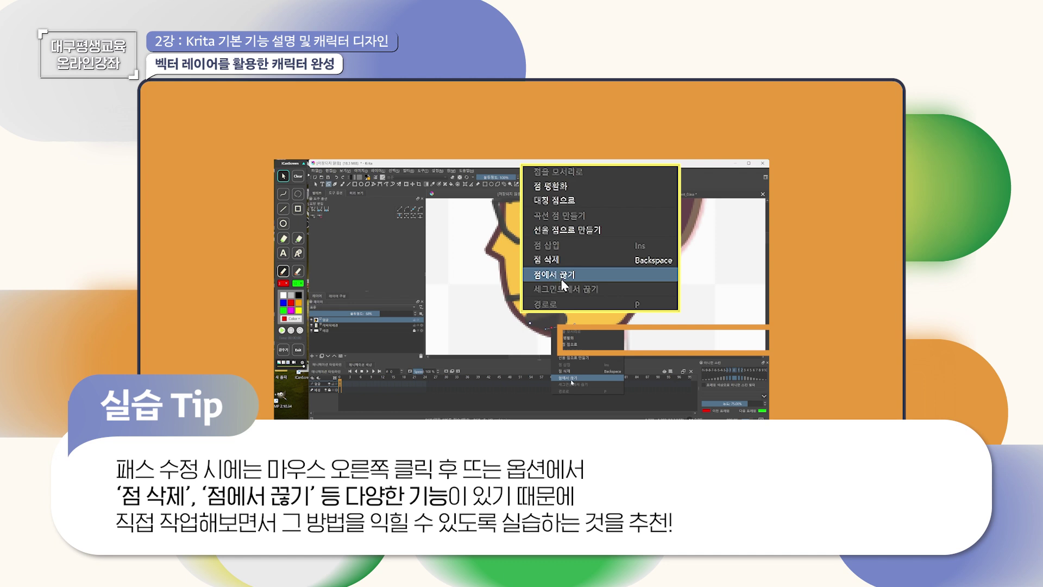
pyautogui.click(565, 371)
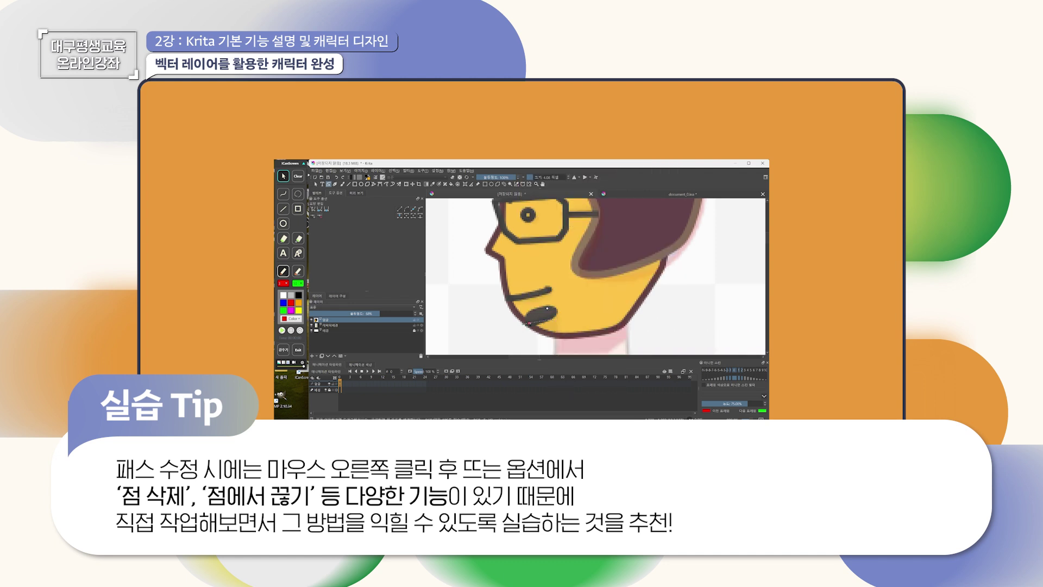
pyautogui.hotkey('ctrl', 'z')
# Move the goatee's nodes and bend its upper edge so the shape follows the chin contour.
pyautogui.moveTo(530, 323); pyautogui.dragTo(520, 316)
pyautogui.moveTo(552, 328)
pyautogui.mouseDown()
pyautogui.moveTo(555, 307)
pyautogui.moveTo(571, 307)
pyautogui.moveTo(532, 310)
pyautogui.moveTo(530, 323)
pyautogui.moveTo(572, 330)
pyautogui.moveTo(562, 328)
pyautogui.mouseUp()
pyautogui.click(520, 316)
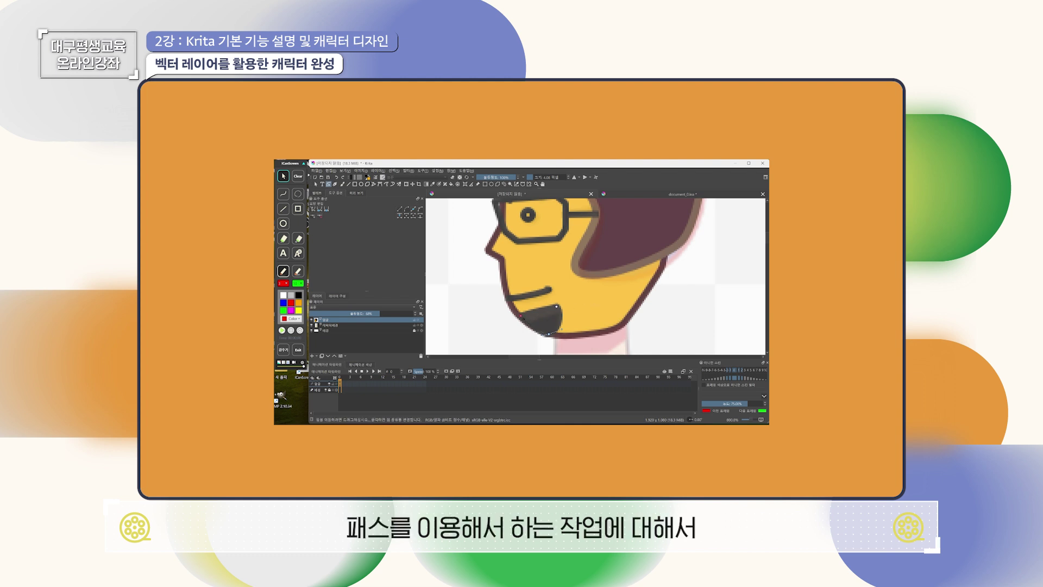
pyautogui.moveTo(537, 310); pyautogui.dragTo(540, 315)
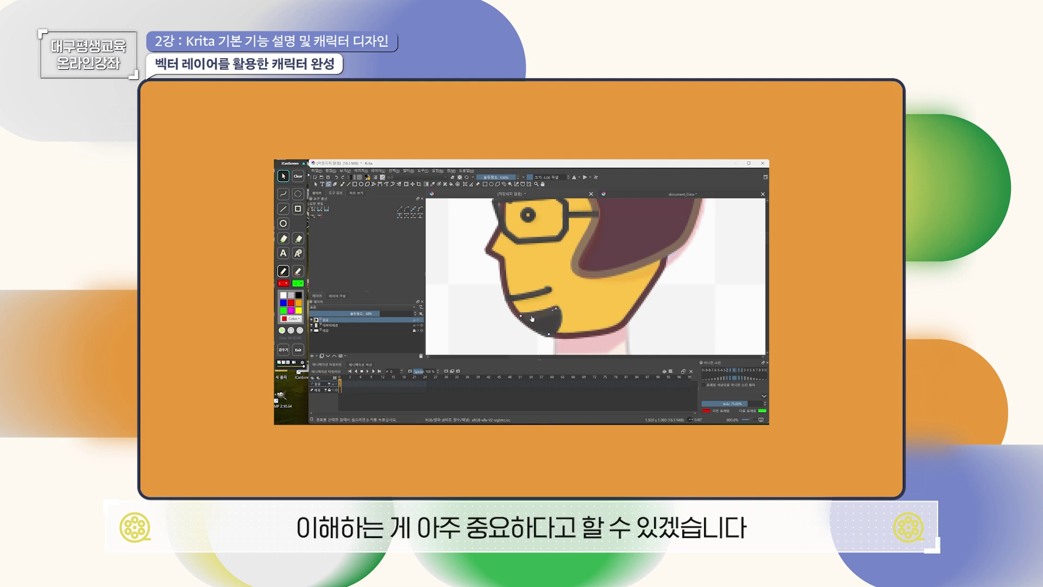
# Raise the face layer's opacity to 100% and review the finished face.
pyautogui.scroll(-2, 581, 297)
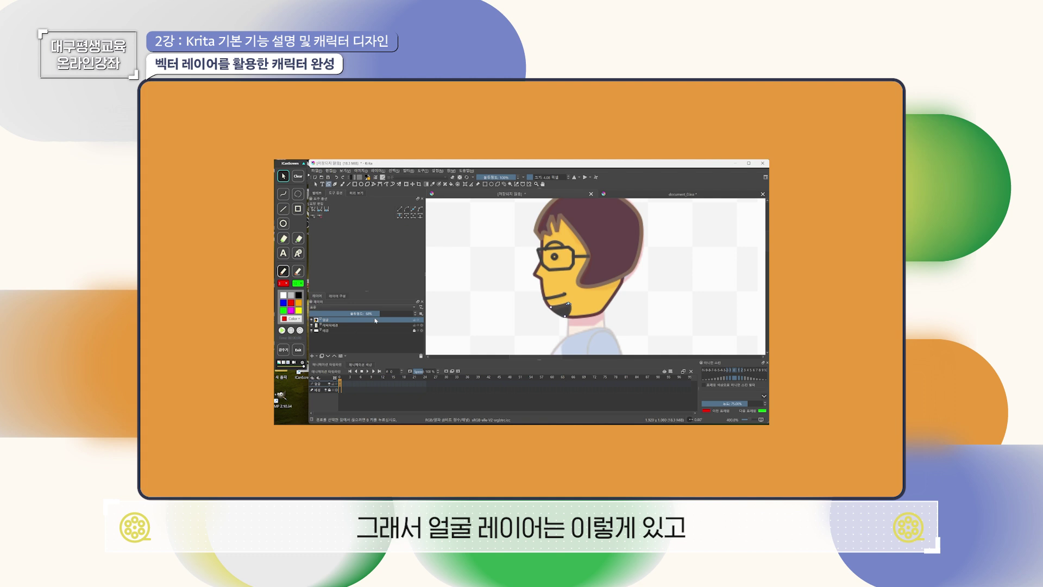
pyautogui.moveTo(379, 314); pyautogui.dragTo(407, 314)
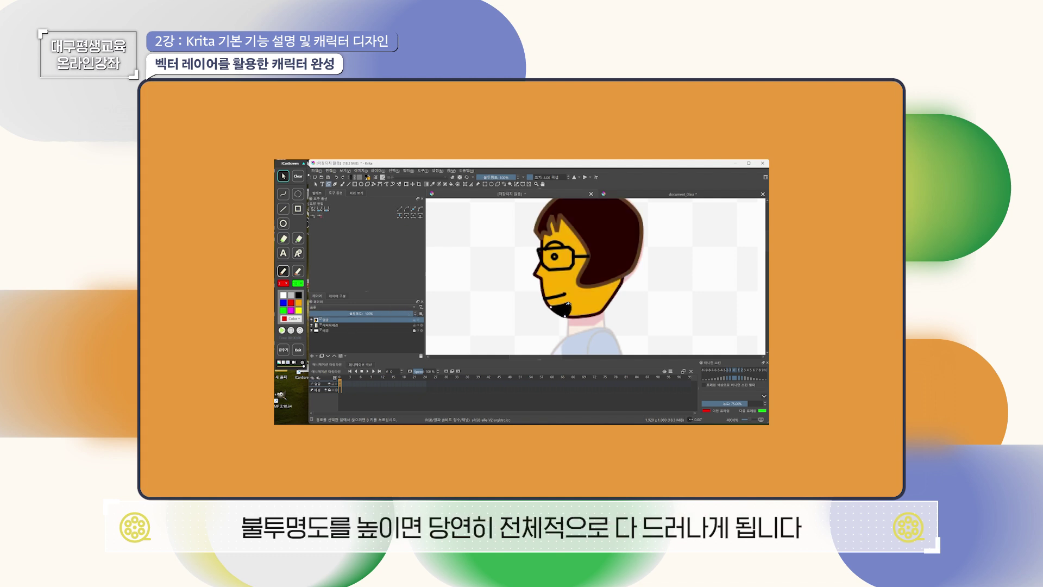
pyautogui.scroll(-1, 598, 286)
pyautogui.moveTo(617, 283); pyautogui.dragTo(575, 290)
pyautogui.scroll(1, 575, 290)
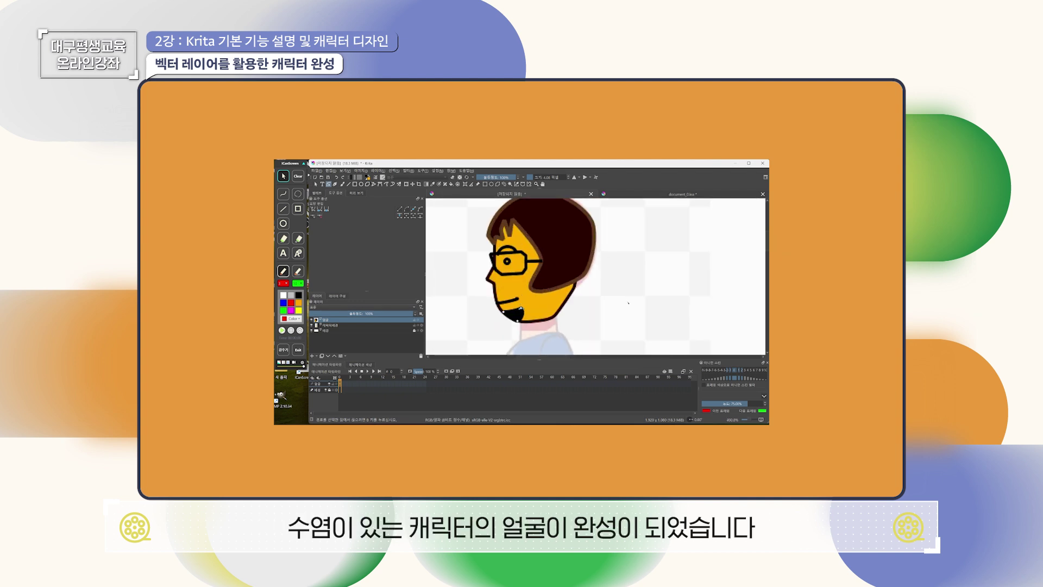
# Draw a straight-sided neck outline on the face layer, from below the chin to a point at the collar.
pyautogui.scroll(-1, 582, 284)
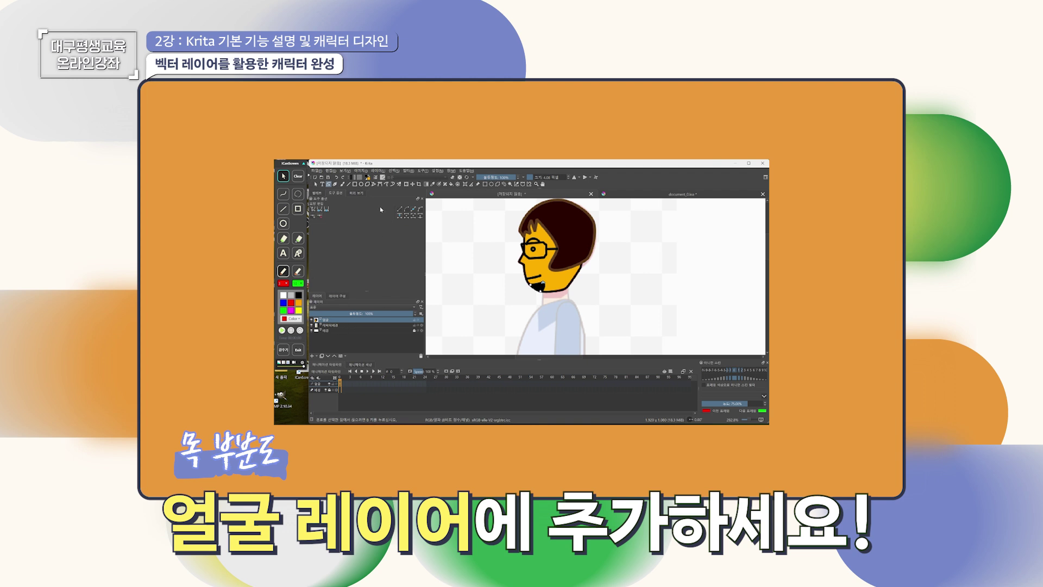
pyautogui.click(383, 184)
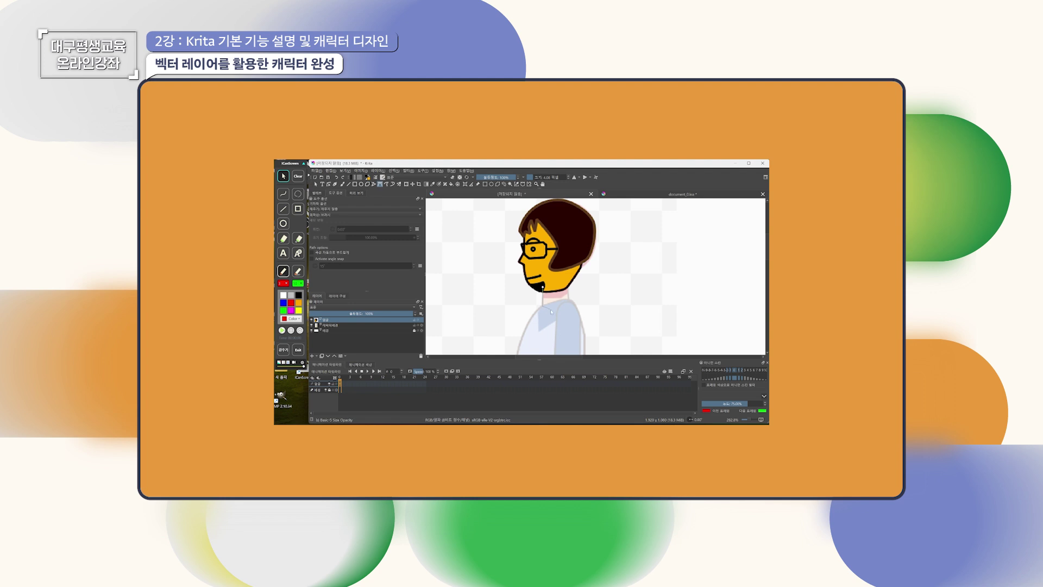
pyautogui.click(543, 288)
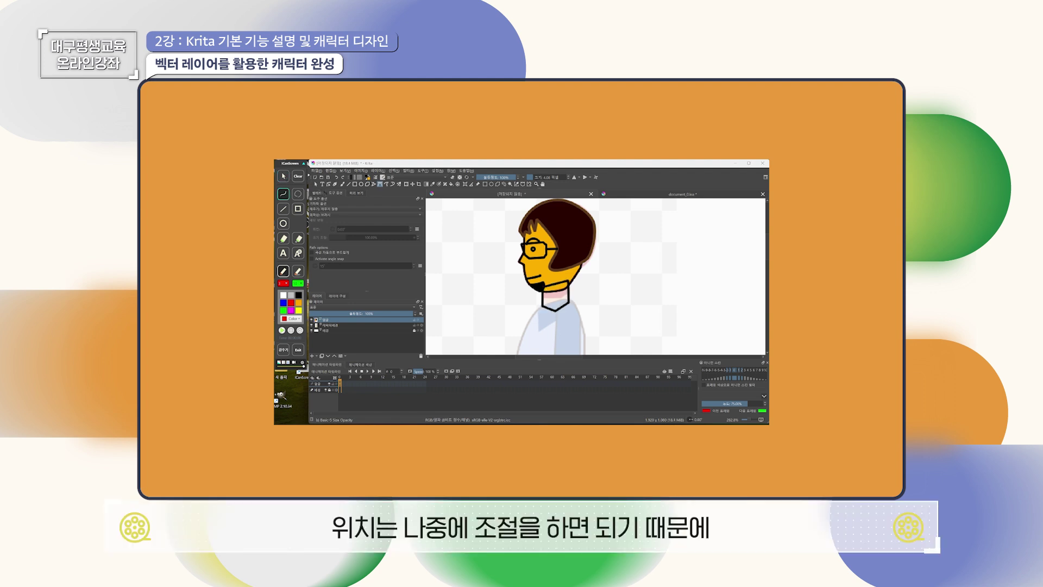
# Select the neck shape and give it a solid yellow-orange fill matching the face.
pyautogui.click(316, 184)
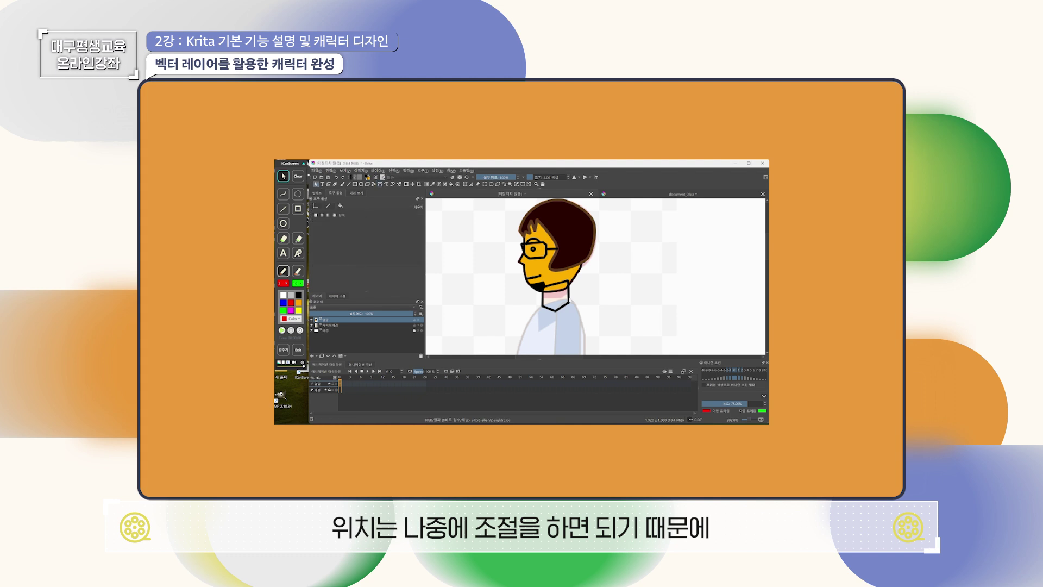
pyautogui.click(569, 299)
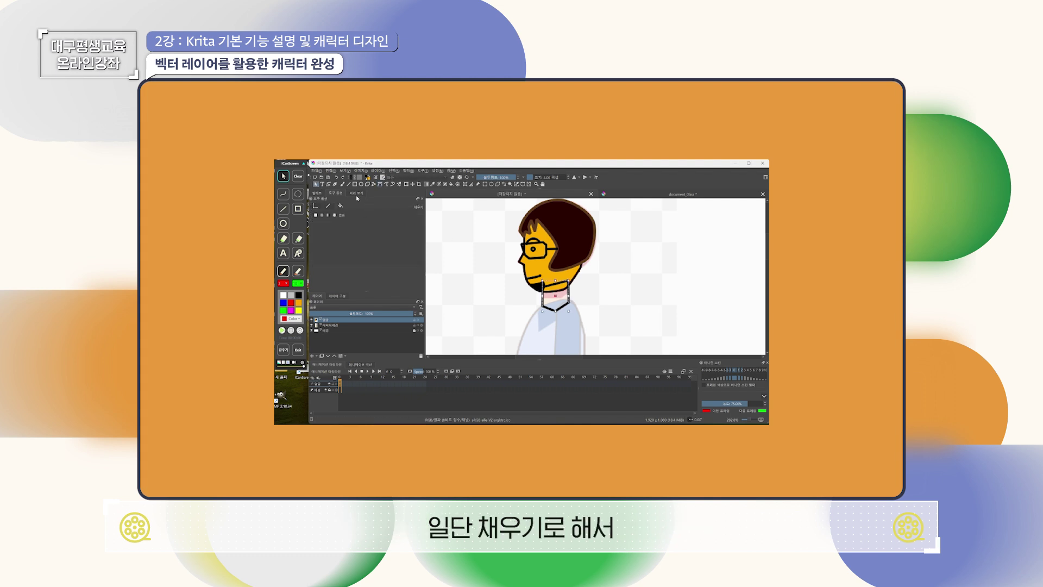
pyautogui.click(322, 215)
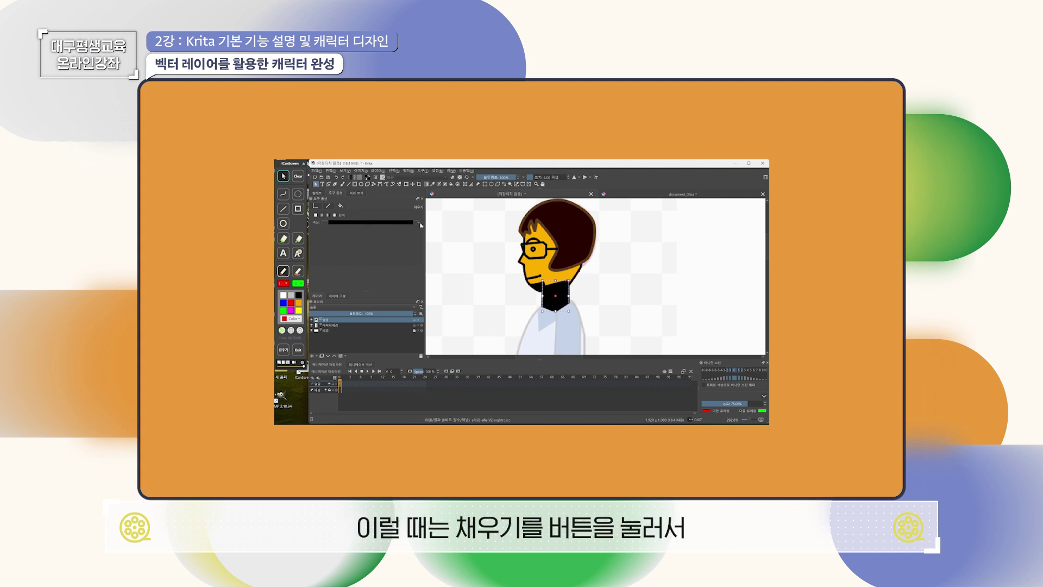
pyautogui.click(419, 224)
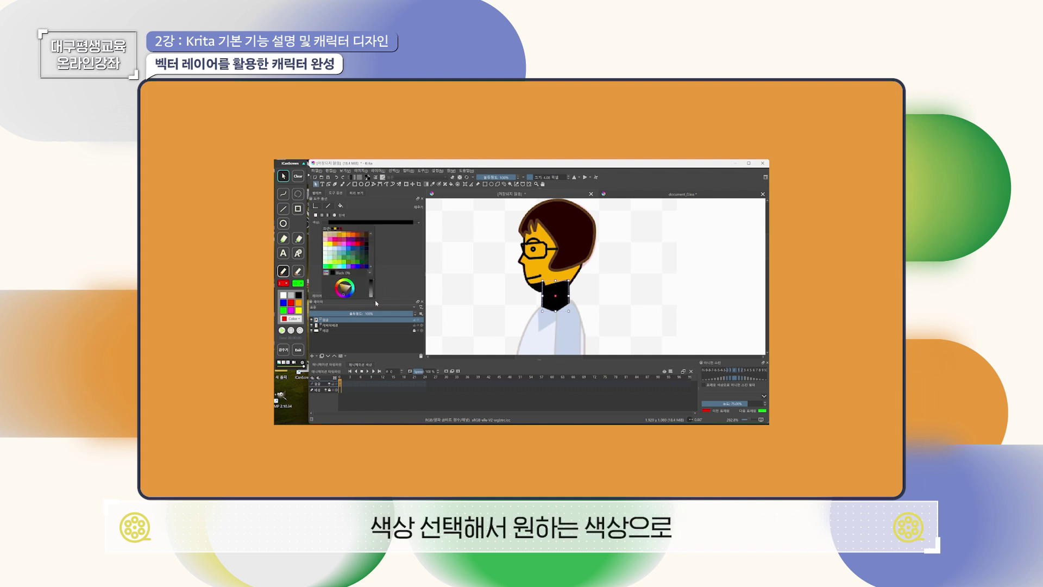
pyautogui.click(349, 241)
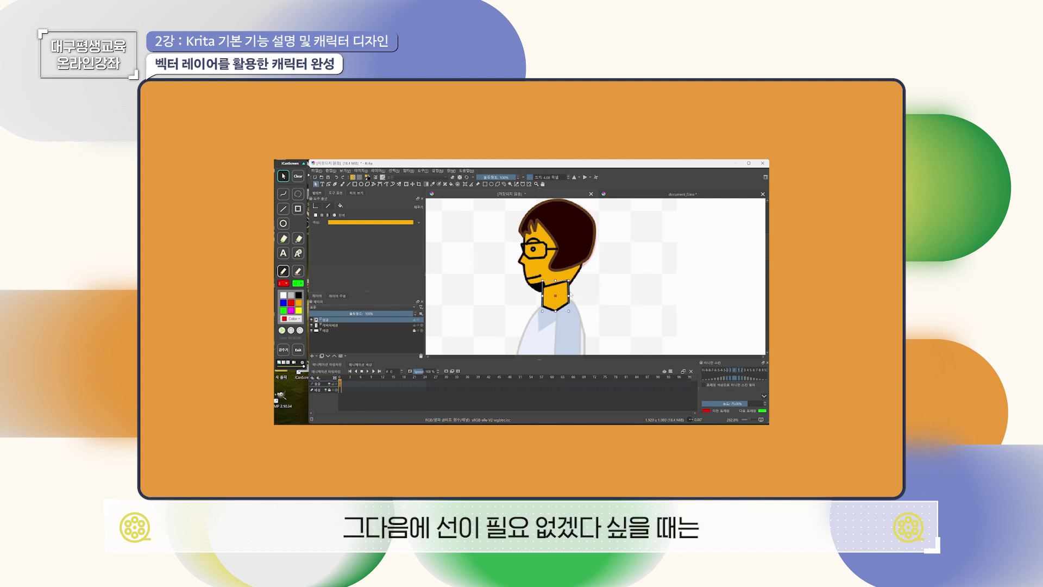
# Send the neck shape to the very back so it sits behind the face.
pyautogui.moveTo(557, 290)
pyautogui.mouseDown()
pyautogui.moveTo(599, 291)
pyautogui.moveTo(556, 288)
pyautogui.moveTo(562, 294)
pyautogui.mouseUp()
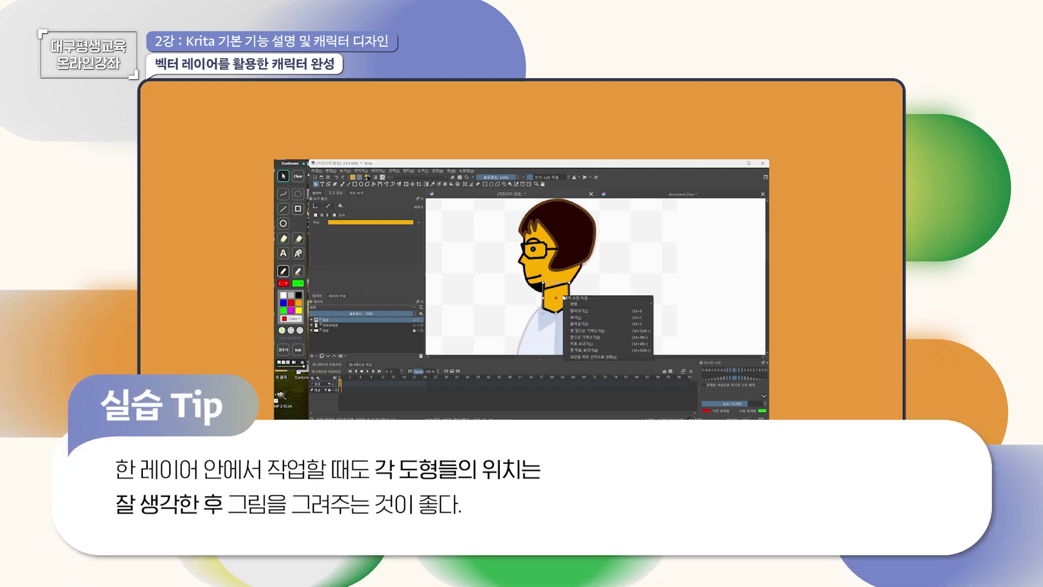
pyautogui.click(591, 350)
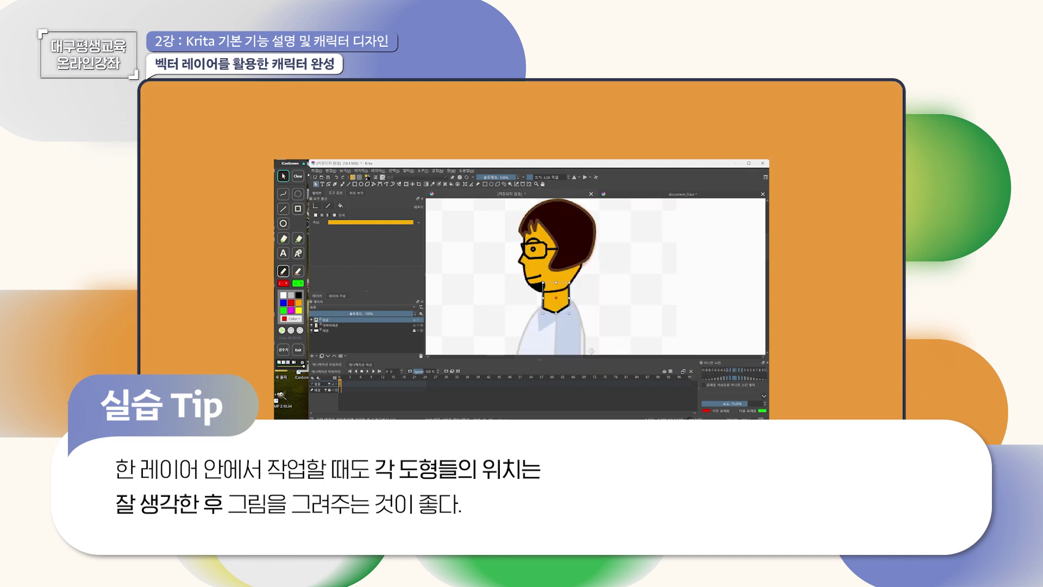
pyautogui.click(598, 305)
pyautogui.click(557, 301)
pyautogui.click(597, 302)
pyautogui.scroll(3, 597, 302)
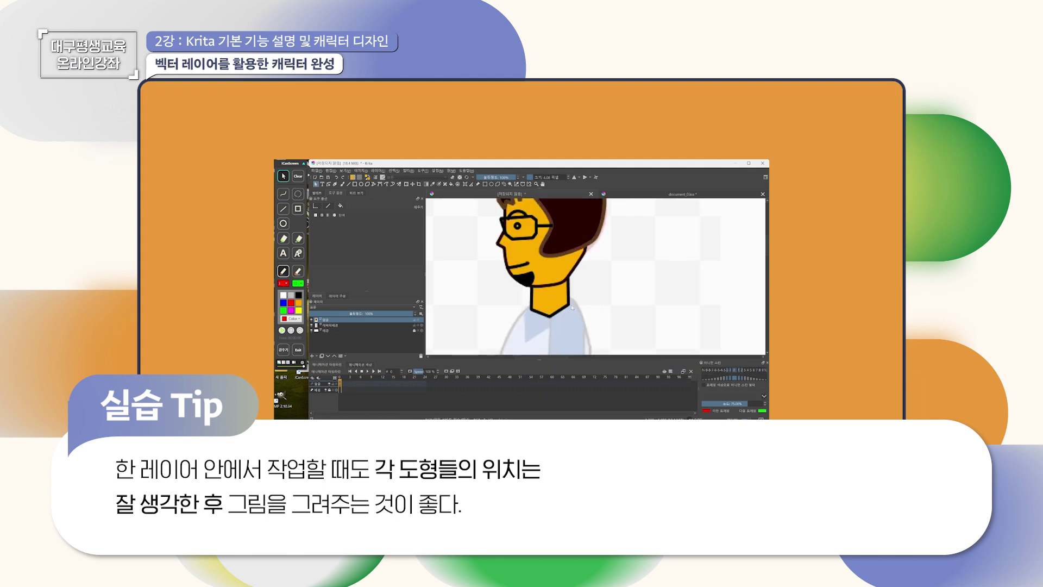
# Draw a closed curved band across the upper neck, just under the jawline, as a shadow shape.
pyautogui.click(328, 207)
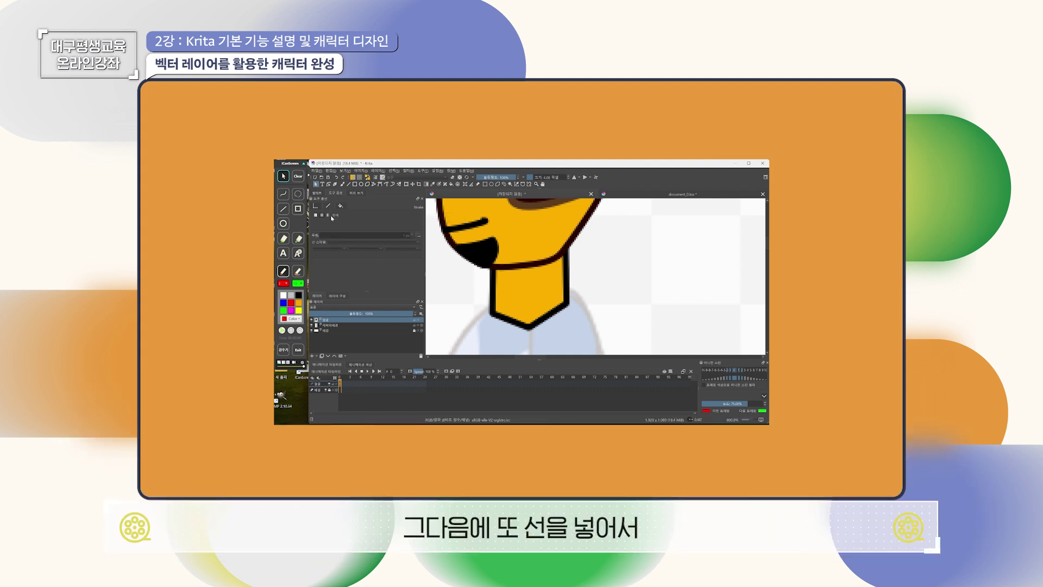
pyautogui.click(380, 184)
pyautogui.click(494, 265)
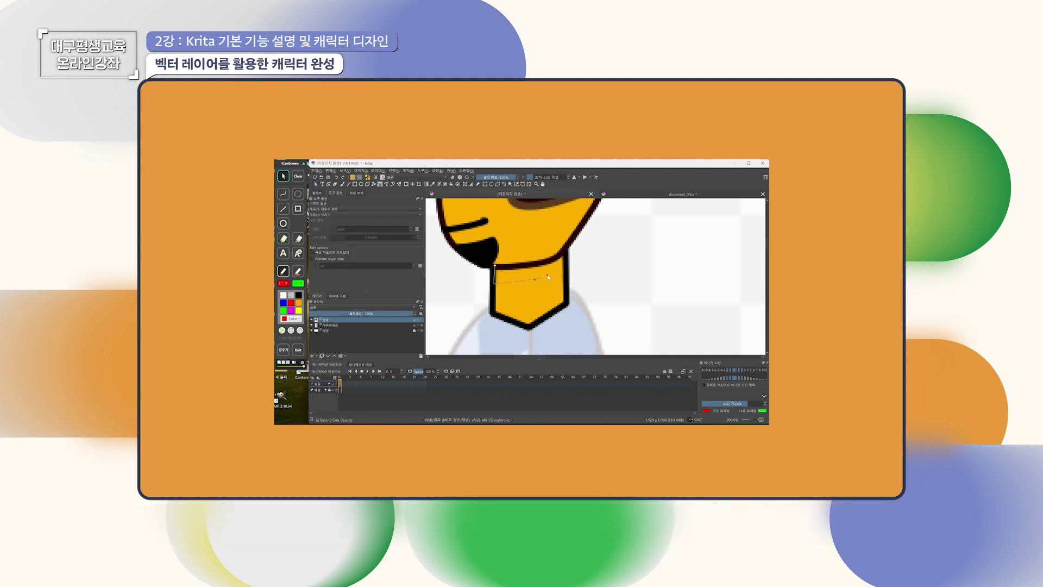
pyautogui.click(566, 266)
pyautogui.click(495, 266)
# Select the band under the jaw and give it a solid red fill.
pyautogui.click(317, 184)
pyautogui.click(564, 267)
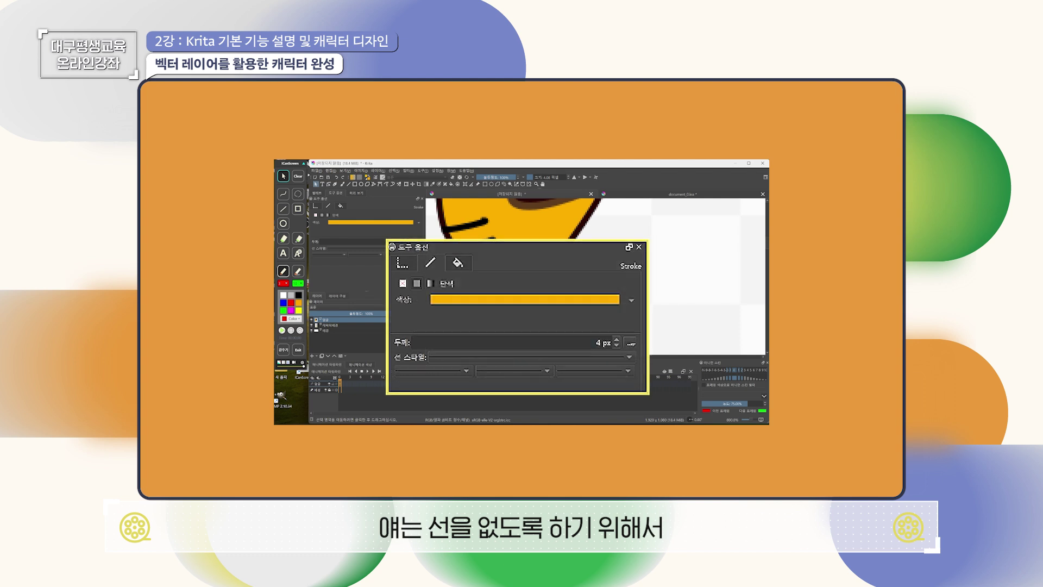
pyautogui.click(341, 208)
pyautogui.click(321, 216)
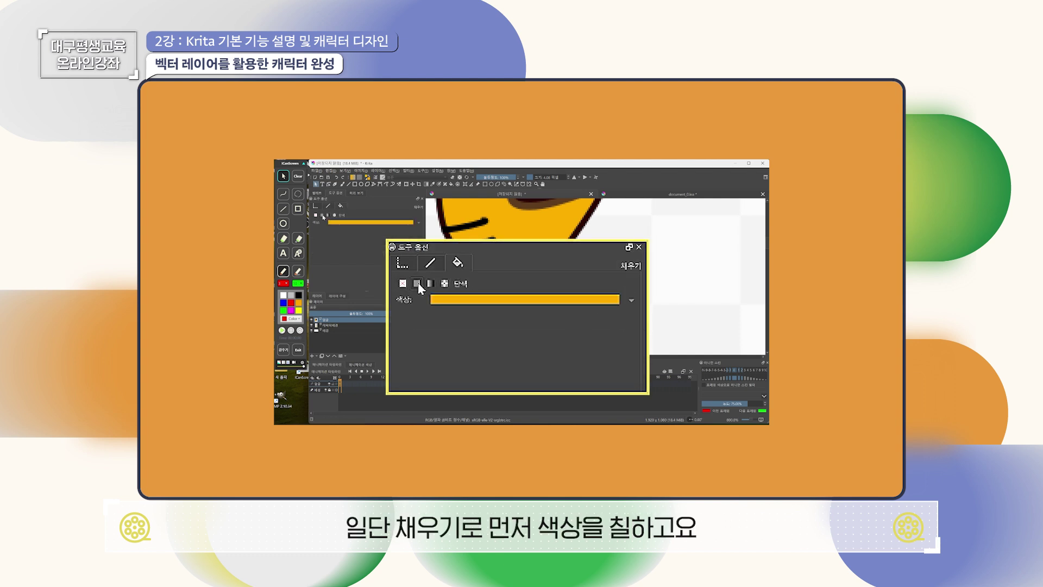
pyautogui.click(418, 222)
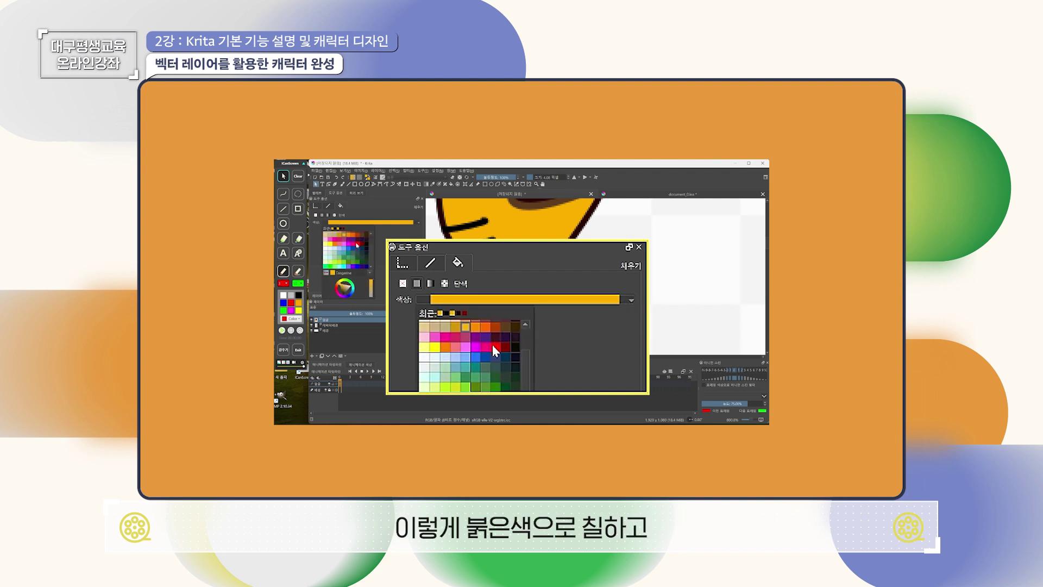
pyautogui.click(357, 244)
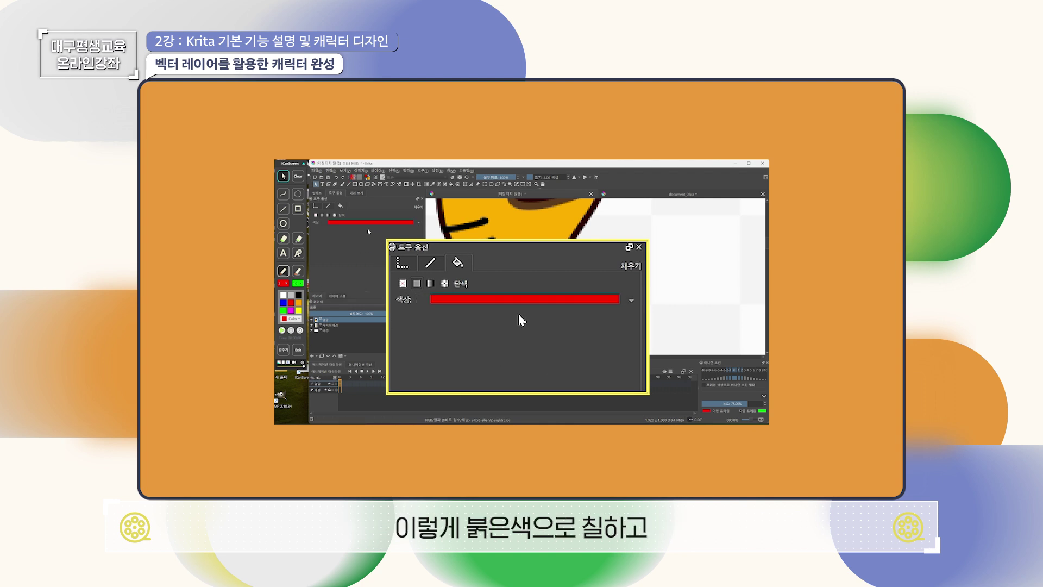
# Remove the stroke from the red neck band so only its fill shows.
pyautogui.click(326, 204)
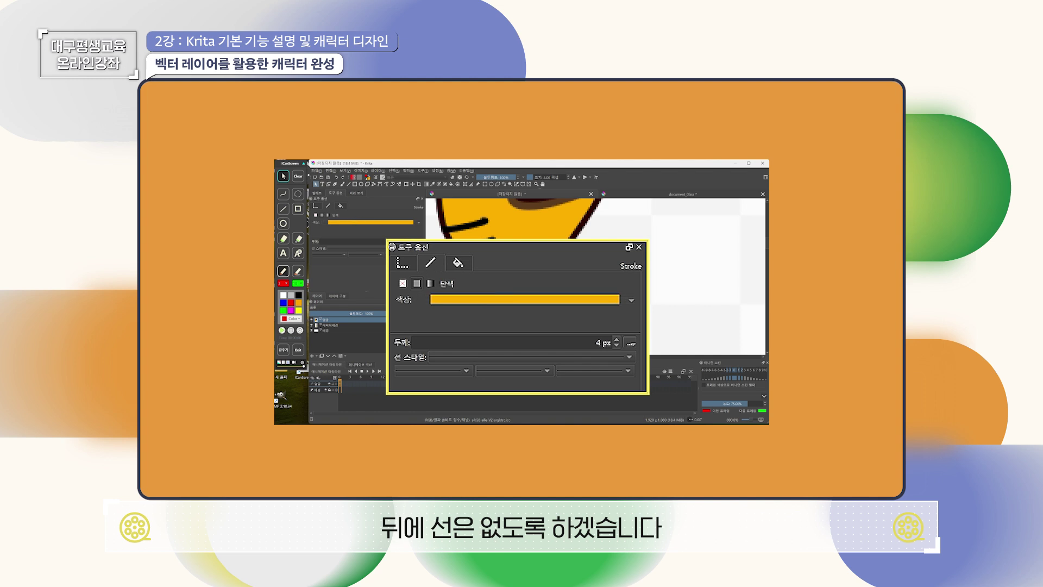
pyautogui.click(316, 216)
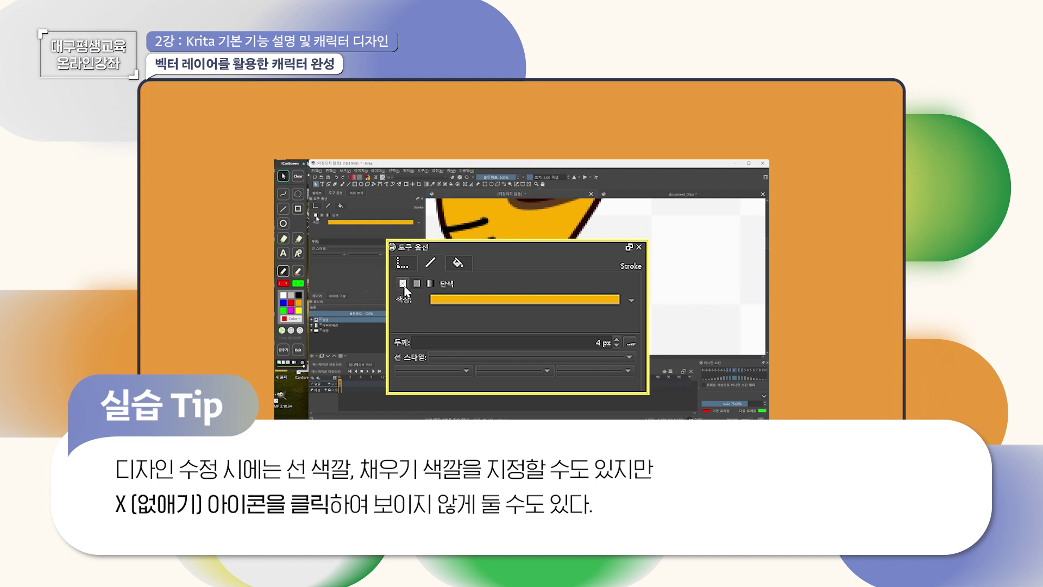
pyautogui.click(317, 216)
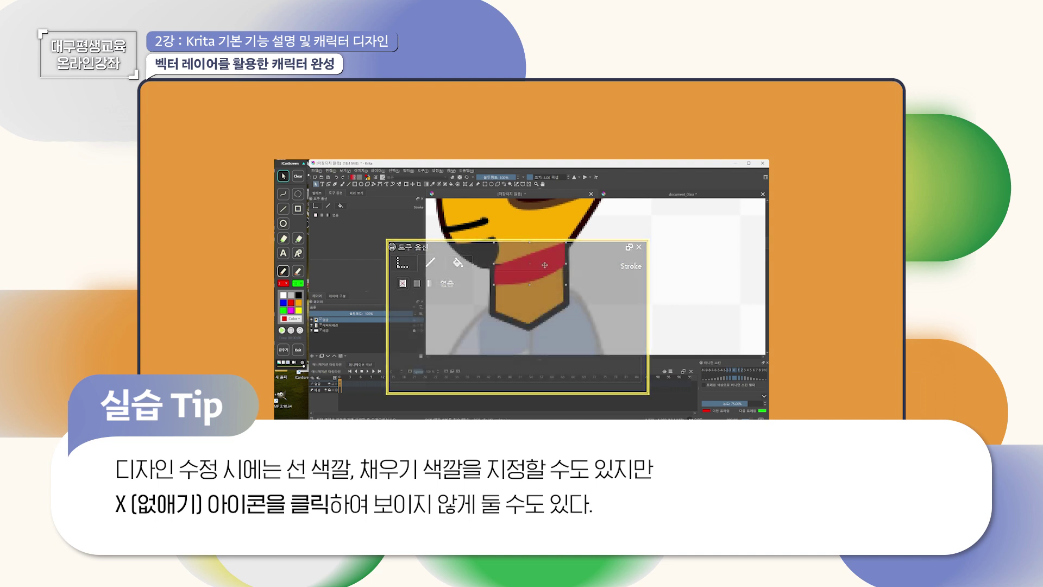
# Send the red band one level backward and then to the very back, behind the face.
pyautogui.rightClick(544, 264)
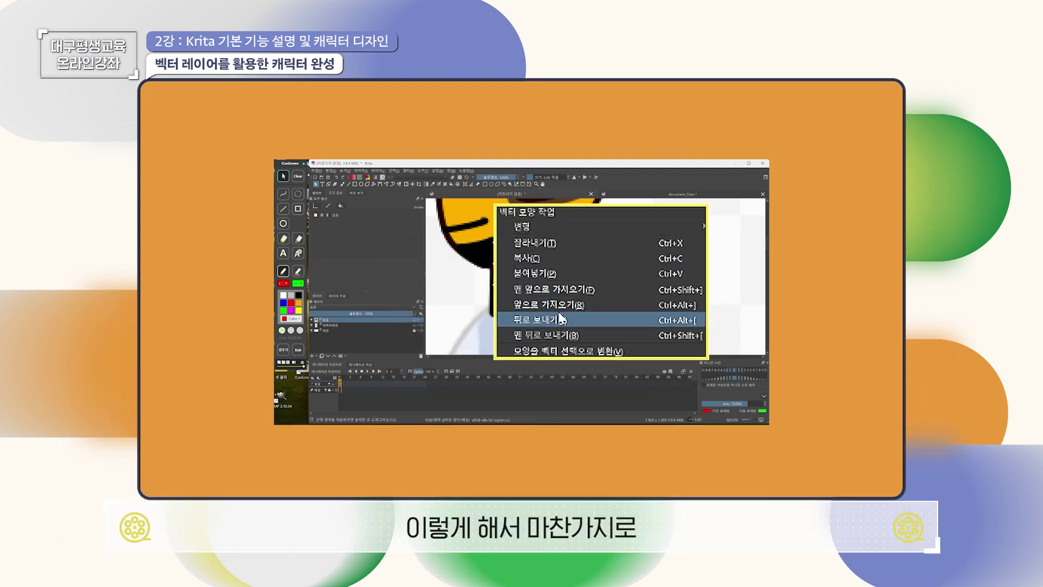
pyautogui.click(538, 319)
pyautogui.rightClick(540, 269)
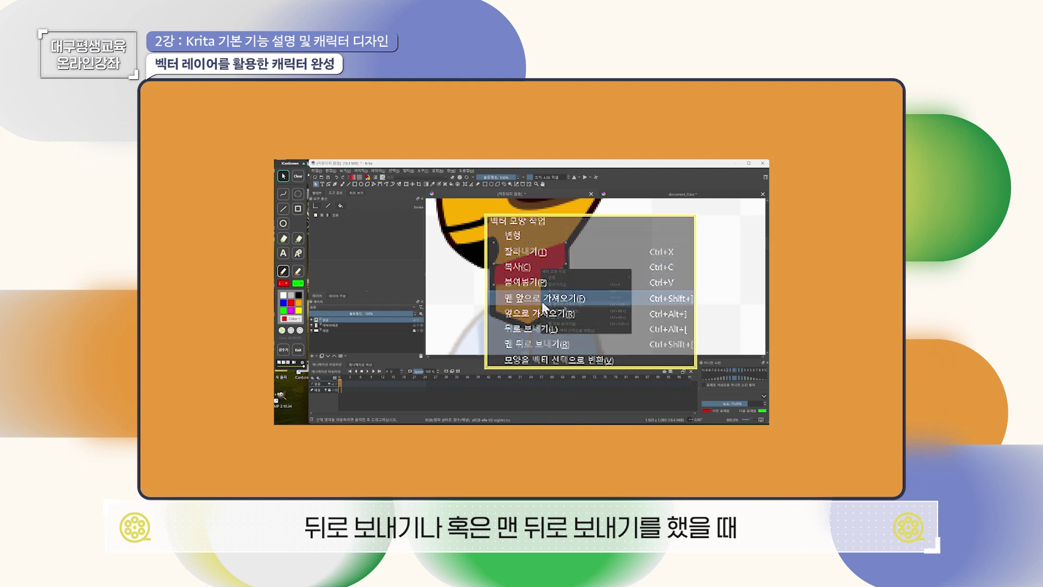
pyautogui.click(572, 324)
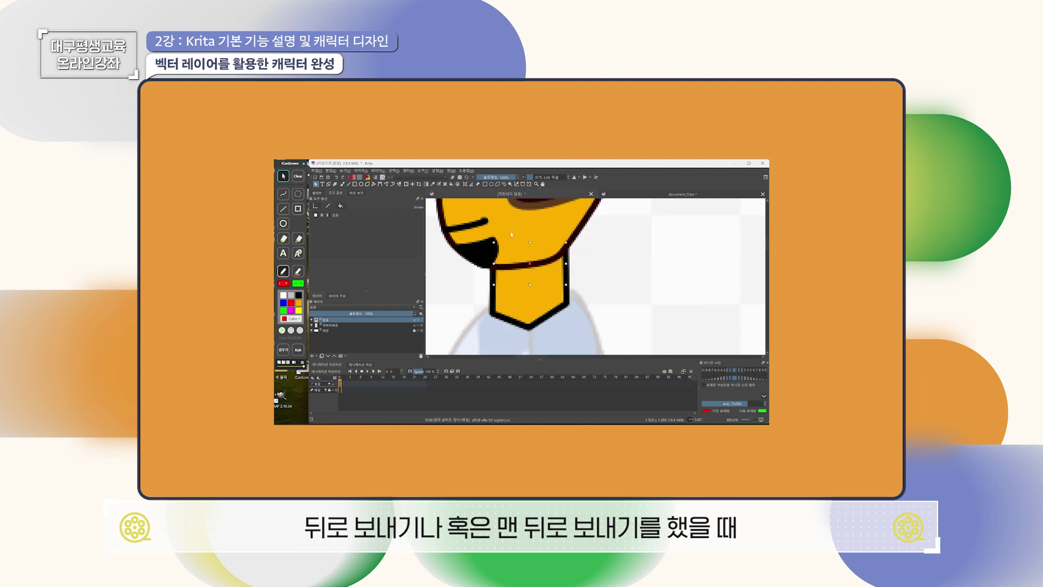
# Send the neck shape to the very back so the red band lies between the neck and the face.
pyautogui.click(549, 297)
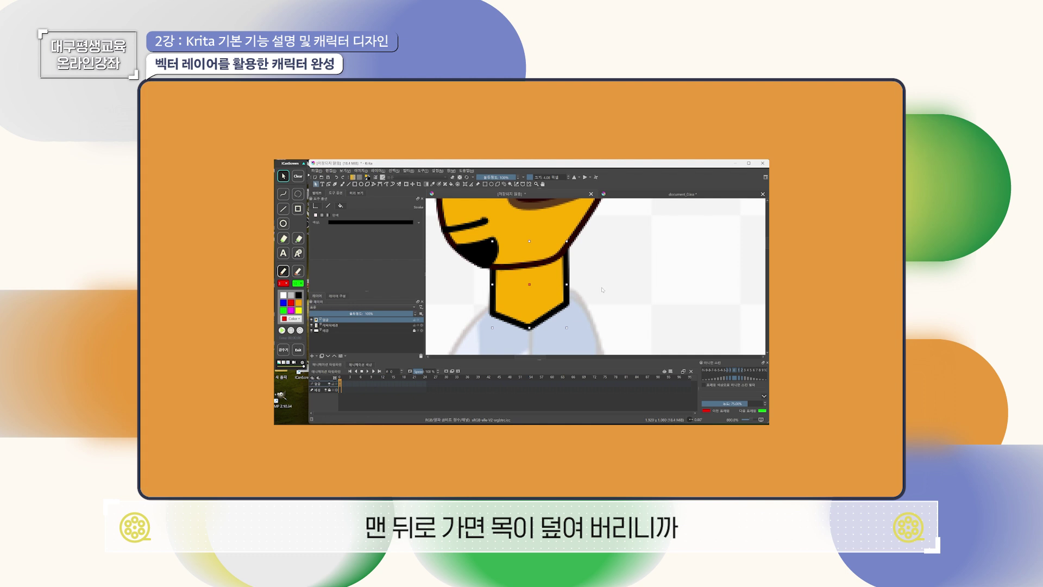
pyautogui.rightClick(552, 287)
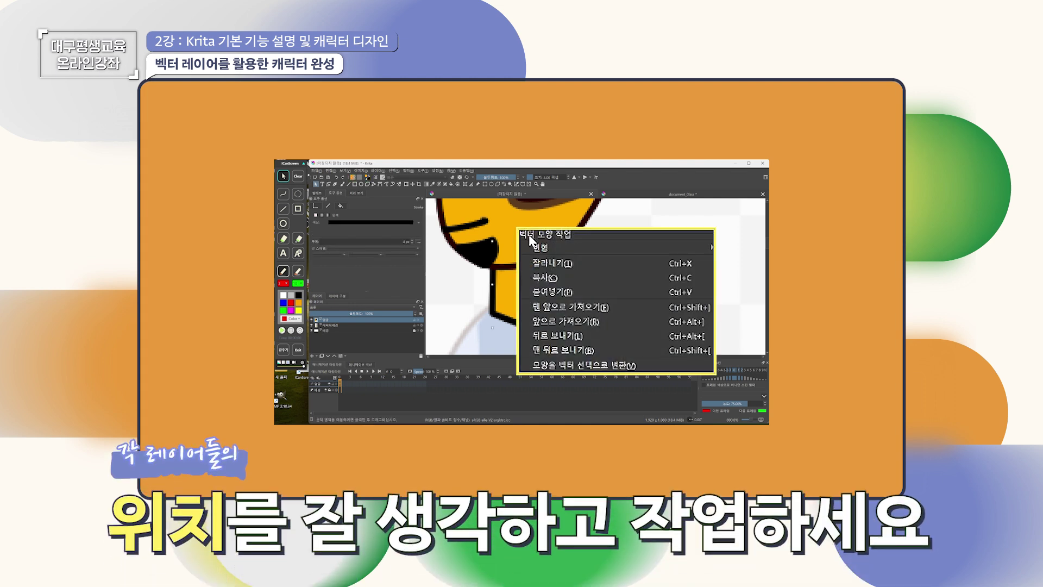
pyautogui.click(577, 342)
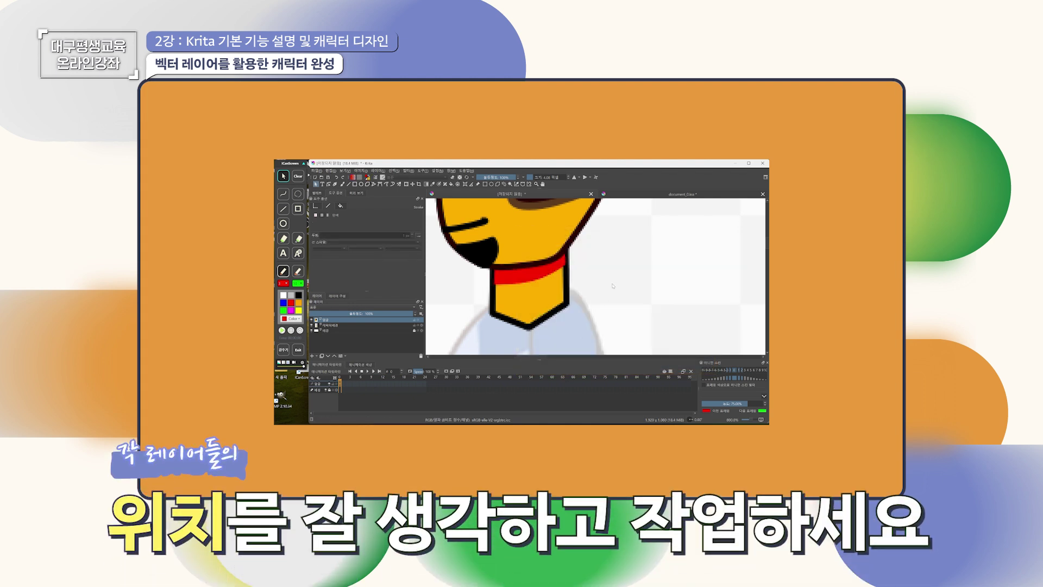
pyautogui.click(541, 289)
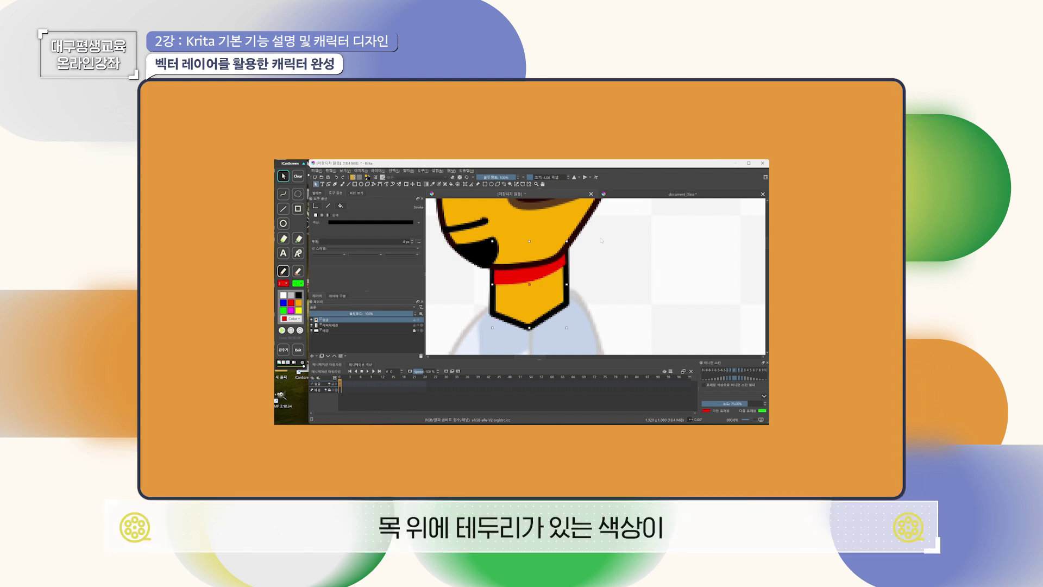
pyautogui.scroll(-6, 600, 242)
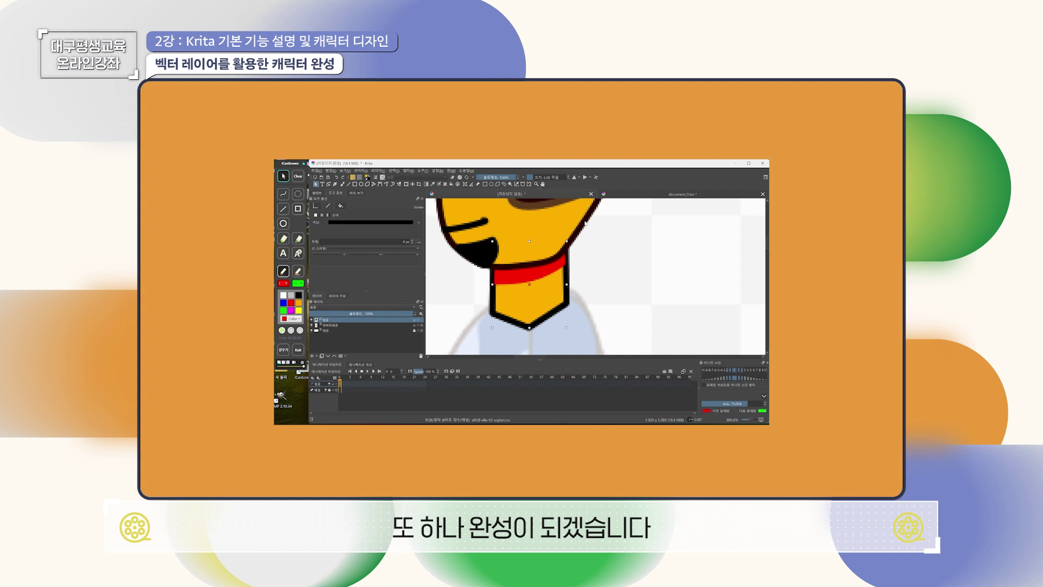
pyautogui.scroll(5, 594, 271)
pyautogui.scroll(-2, 594, 271)
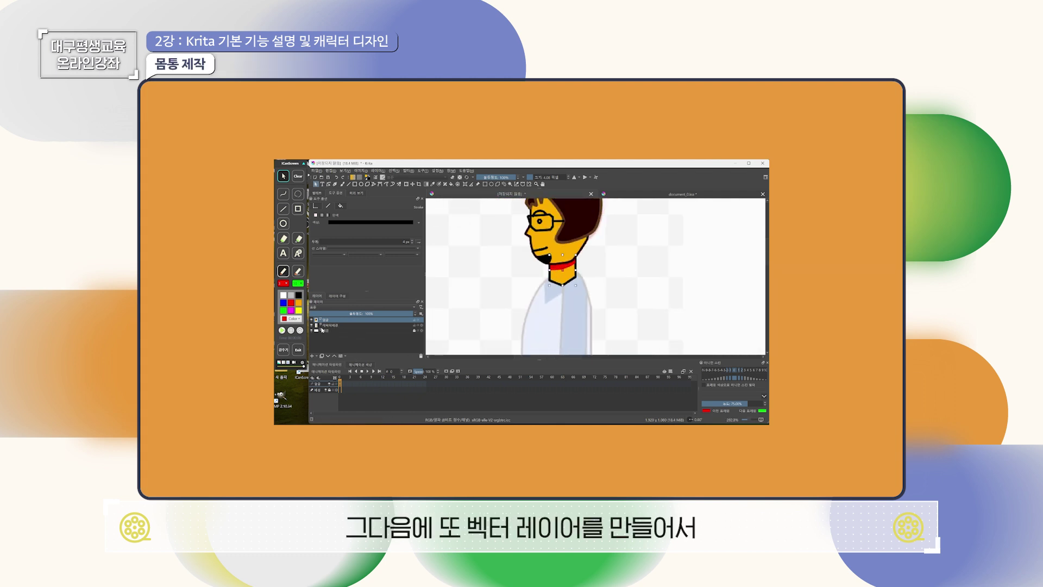
# Add a new vector layer for the torso and name it 몸.
pyautogui.click(317, 356)
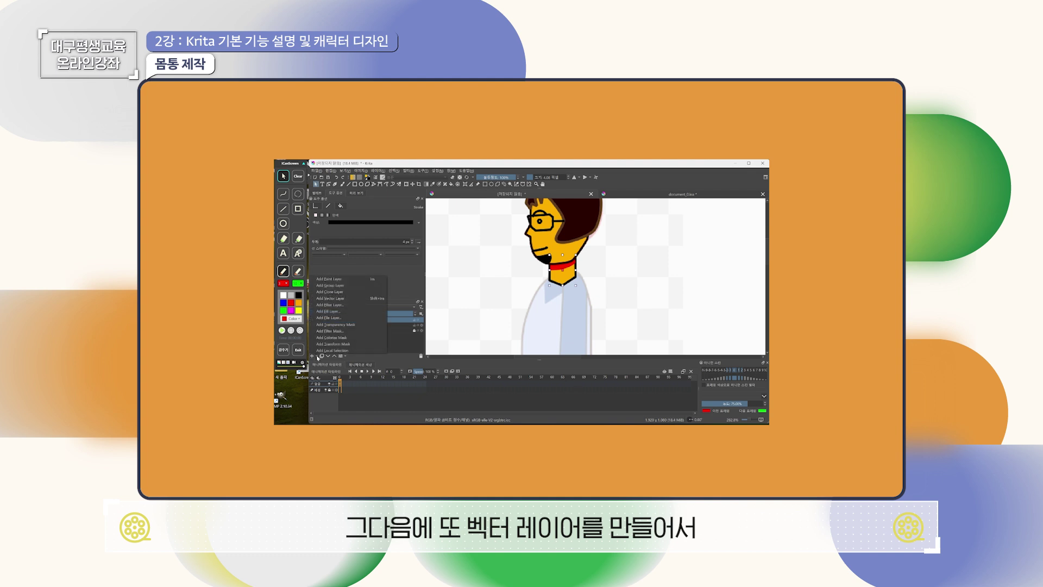
pyautogui.click(349, 302)
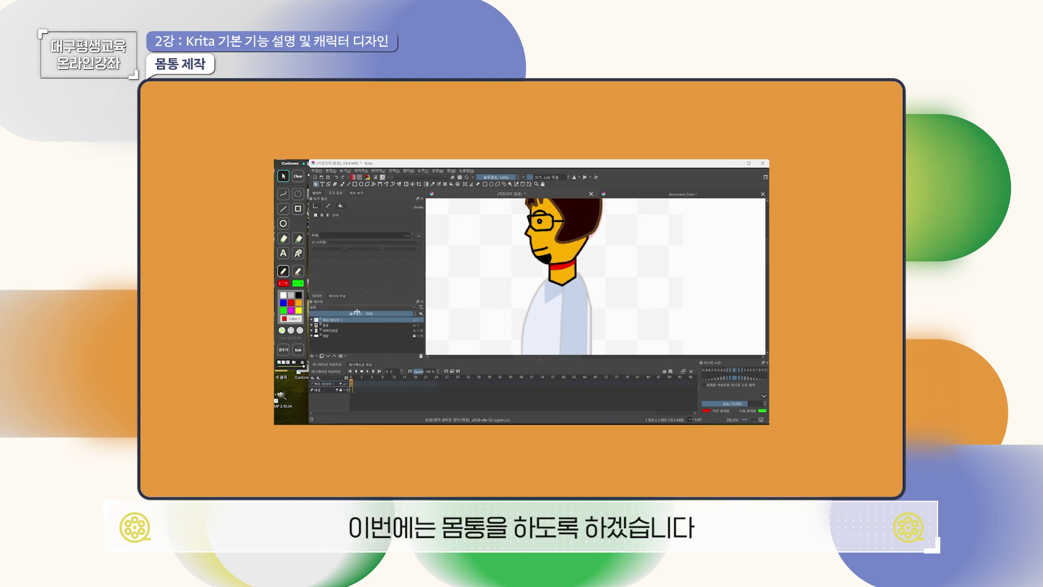
pyautogui.doubleClick(338, 321)
pyautogui.write('몸')
pyautogui.press('Return')
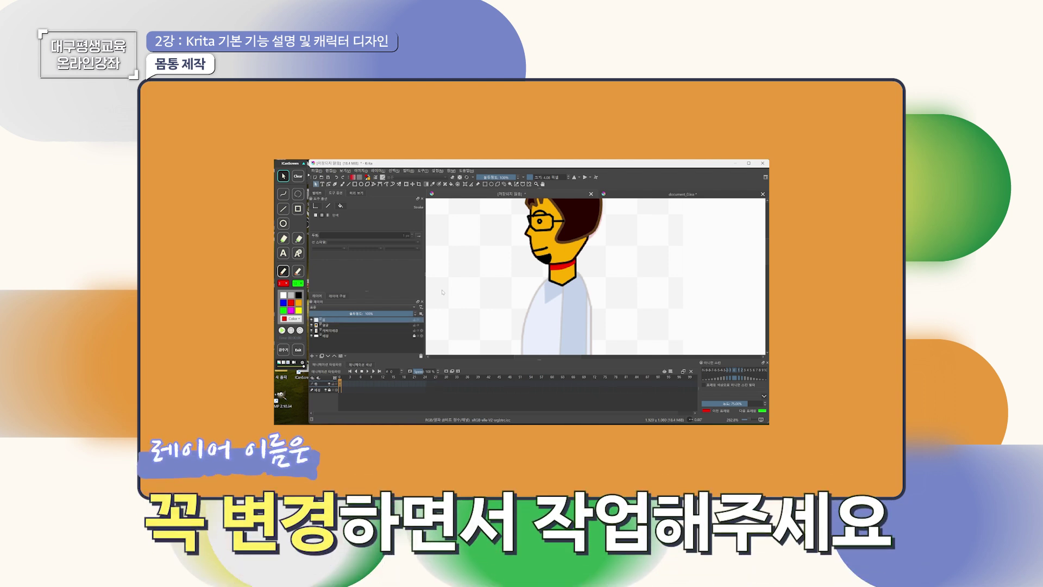
pyautogui.scroll(-2, 520, 302)
pyautogui.moveTo(580, 316); pyautogui.dragTo(604, 274)
pyautogui.scroll(1, 604, 273)
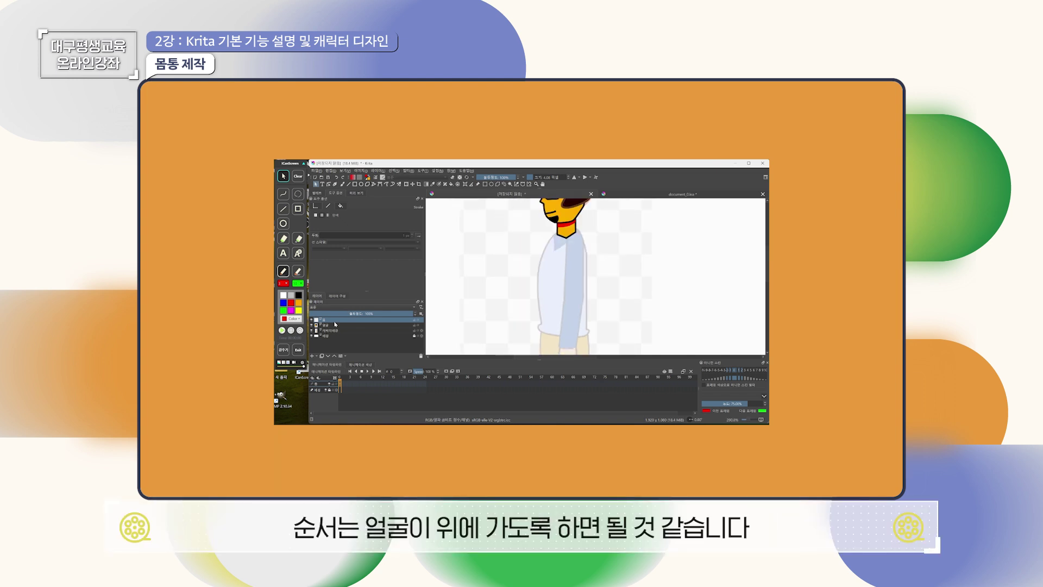
# Move the face layer above the 몸 layer, and return the 몸 layer to the top of the stack.
pyautogui.click(336, 325)
pyautogui.moveTo(338, 328); pyautogui.dragTo(338, 317)
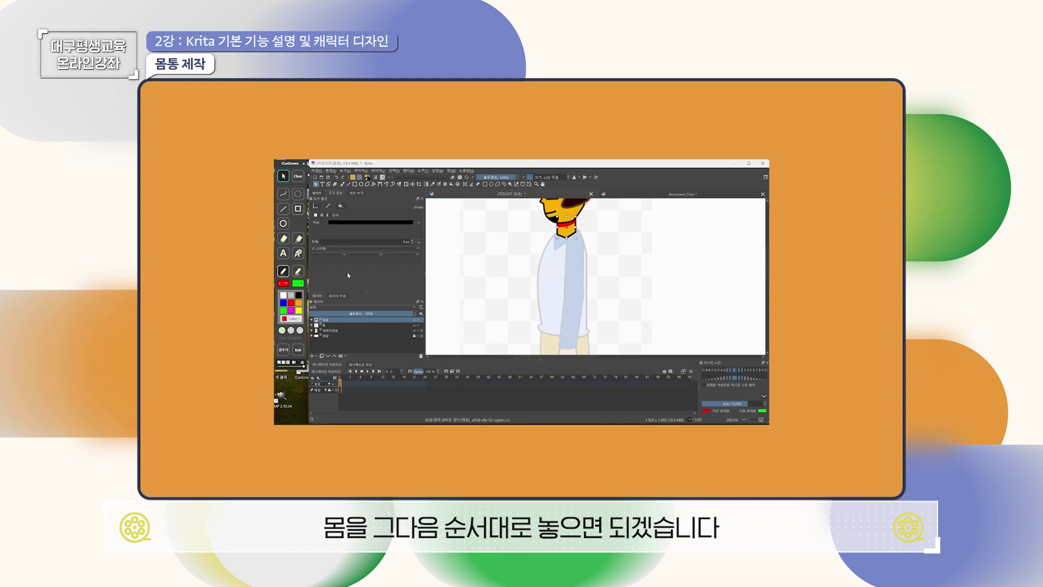
pyautogui.click(360, 325)
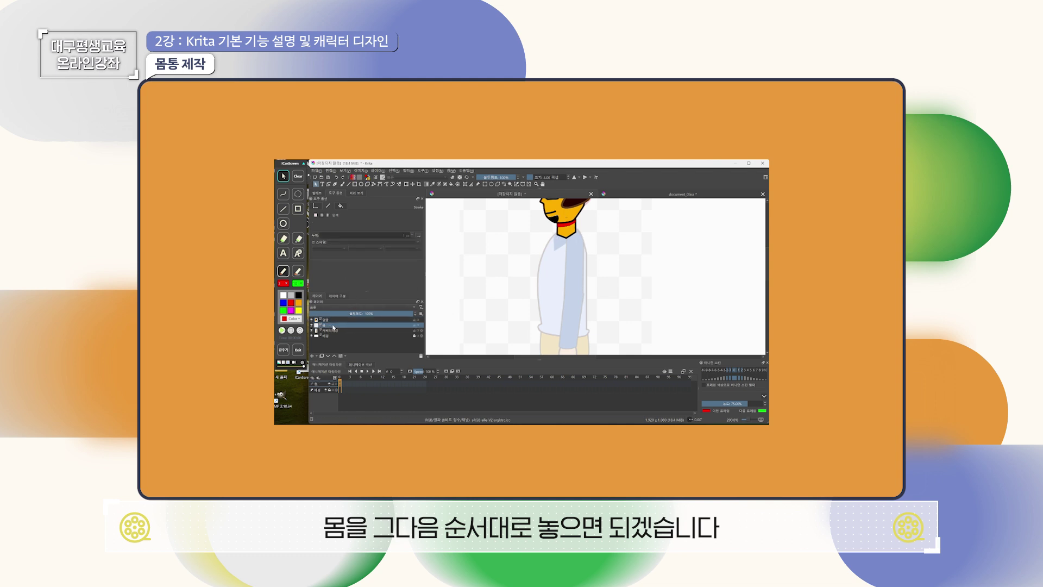
pyautogui.moveTo(326, 326); pyautogui.dragTo(332, 317)
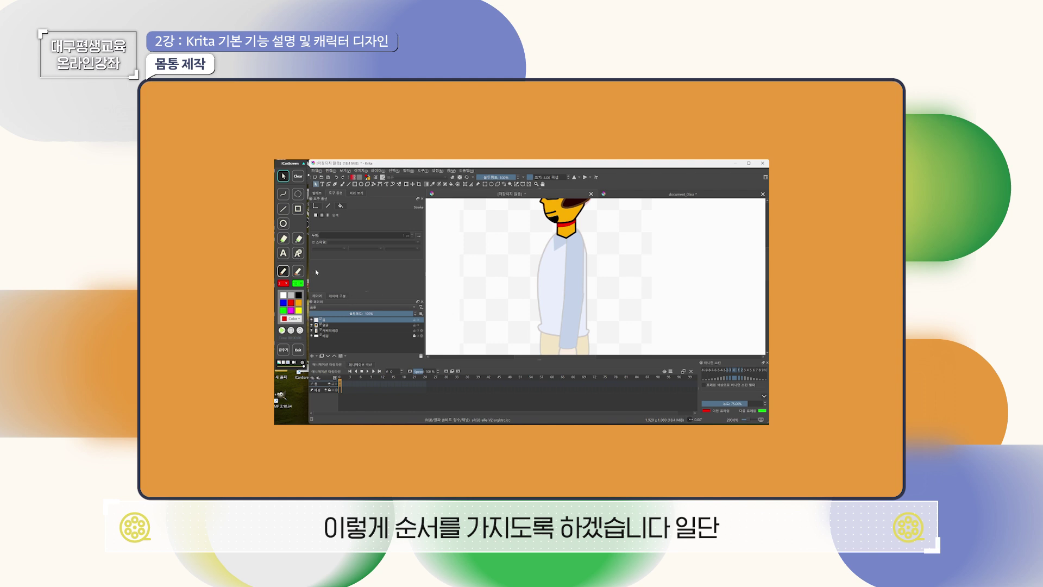
# Trace the torso as a closed curved outline on the 몸 layer, from the neck around the shirt hem and back.
pyautogui.click(384, 184)
pyautogui.click(558, 235)
pyautogui.moveTo(542, 265); pyautogui.dragTo(540, 270)
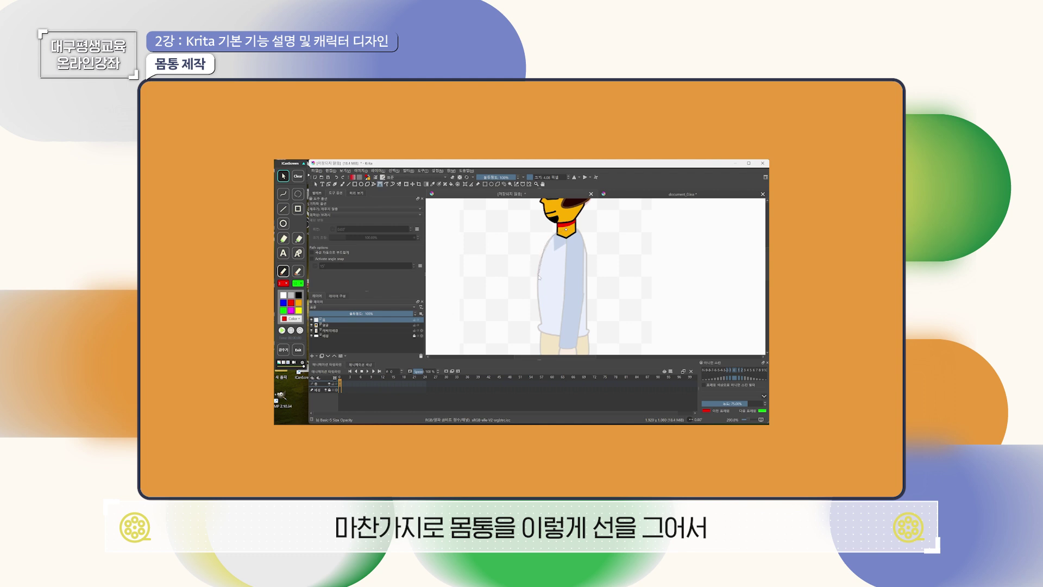
pyautogui.moveTo(541, 318); pyautogui.dragTo(542, 325)
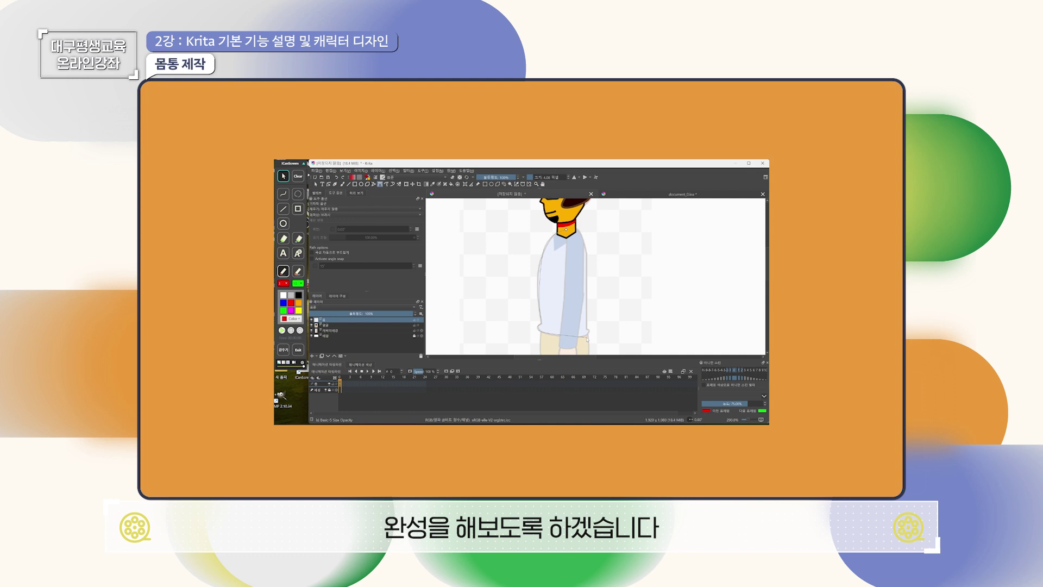
pyautogui.moveTo(585, 334); pyautogui.dragTo(588, 331)
pyautogui.moveTo(578, 229); pyautogui.dragTo(574, 227)
pyautogui.click(567, 231)
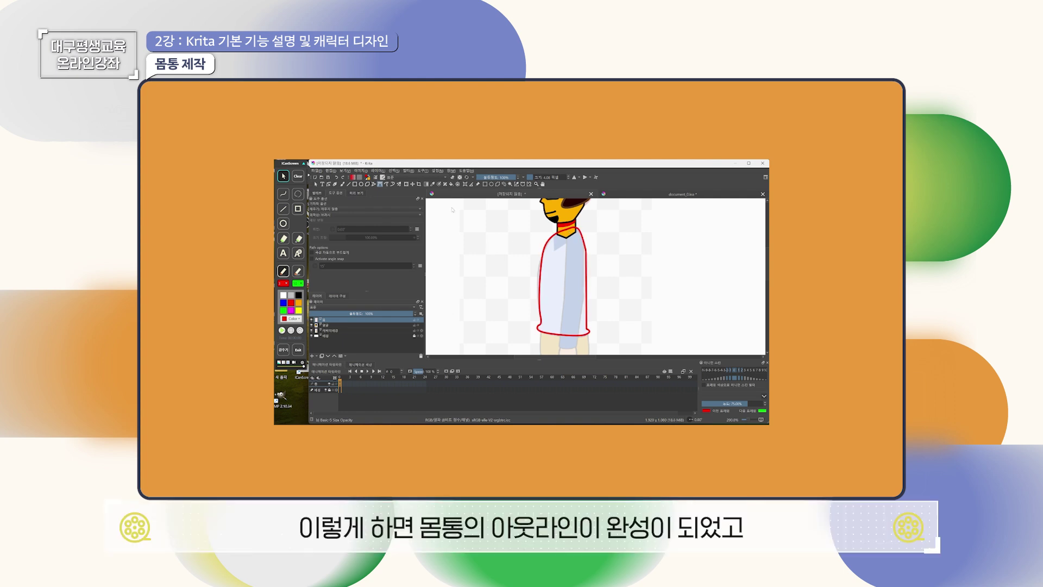
# Select the torso shape and give it a solid light blue fill.
pyautogui.click(316, 184)
pyautogui.click(587, 248)
pyautogui.click(340, 207)
pyautogui.click(322, 215)
pyautogui.click(419, 224)
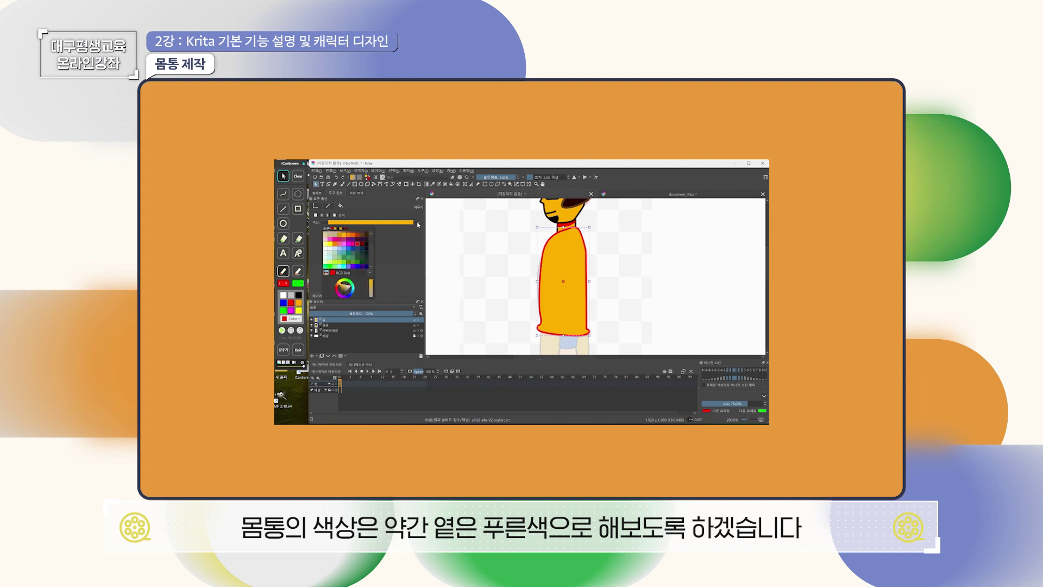
pyautogui.click(344, 251)
# Set the torso outline's stroke colour to black.
pyautogui.click(328, 207)
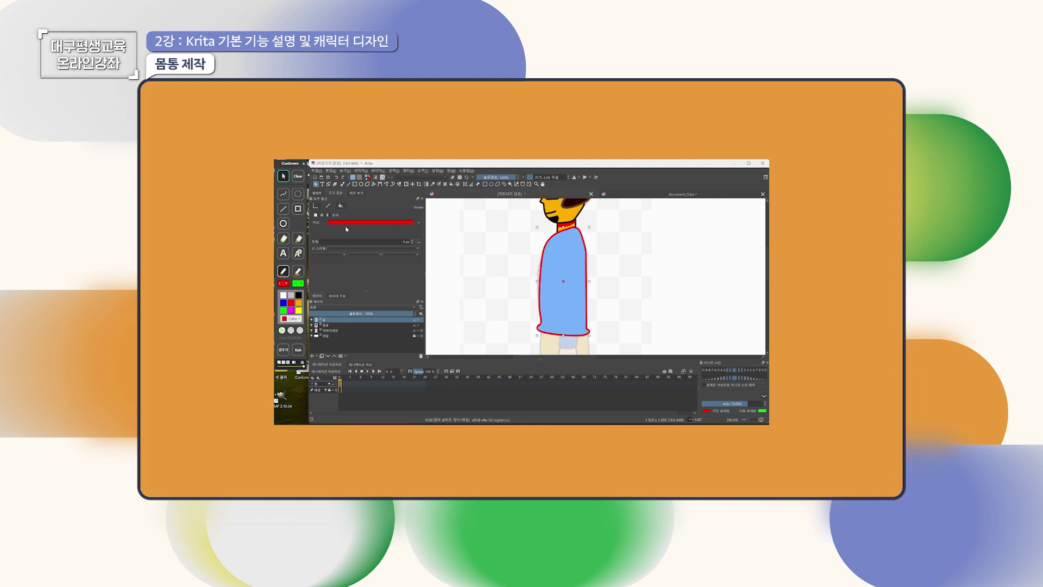
pyautogui.click(417, 223)
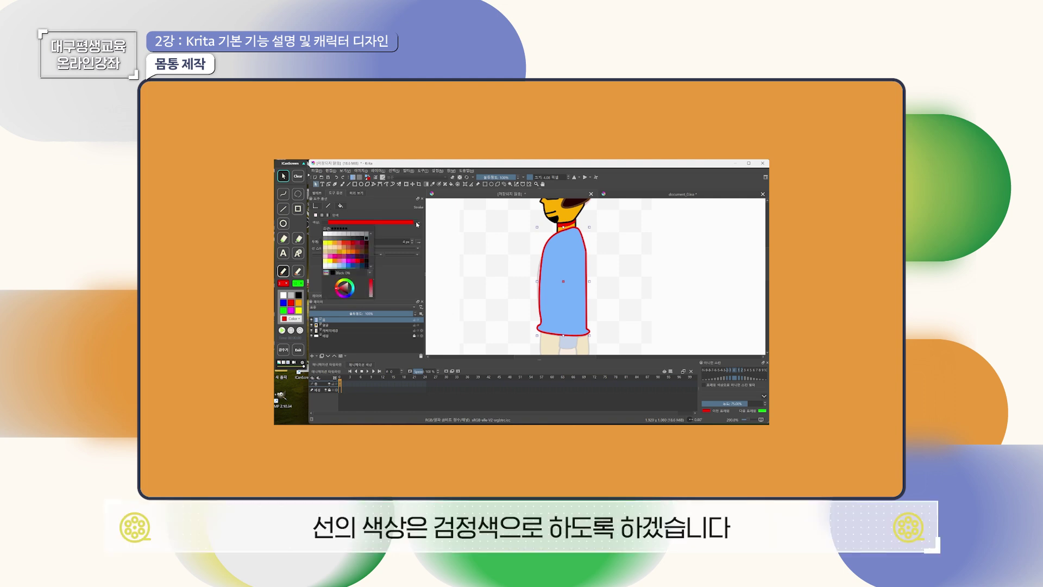
pyautogui.click(366, 238)
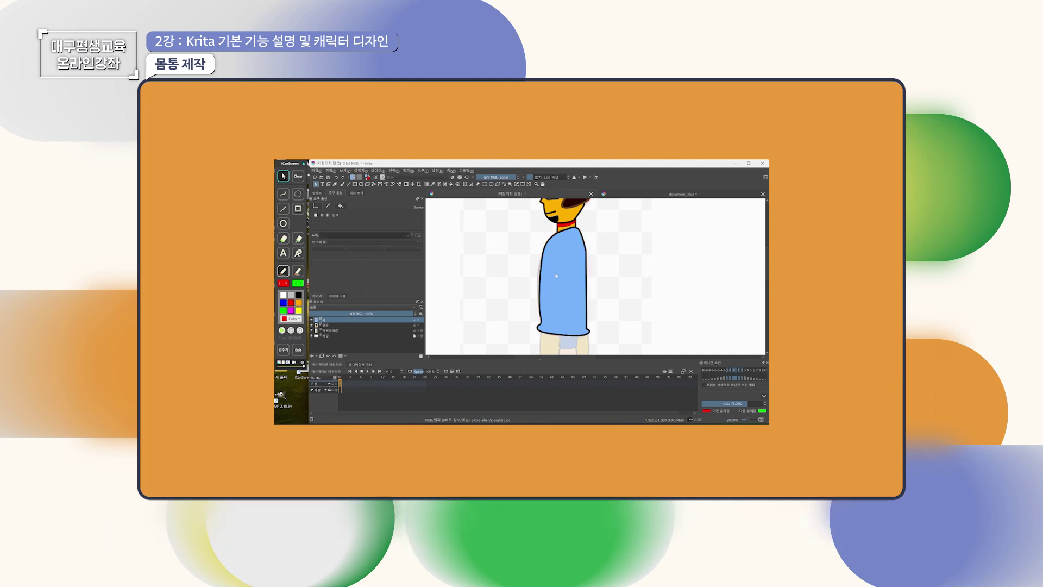
# Lower the opacity of the 몸 and 얼굴 layers to about half and make the 몸 layer active.
pyautogui.moveTo(578, 271)
pyautogui.mouseDown()
pyautogui.moveTo(635, 272)
pyautogui.moveTo(566, 264)
pyautogui.mouseUp()
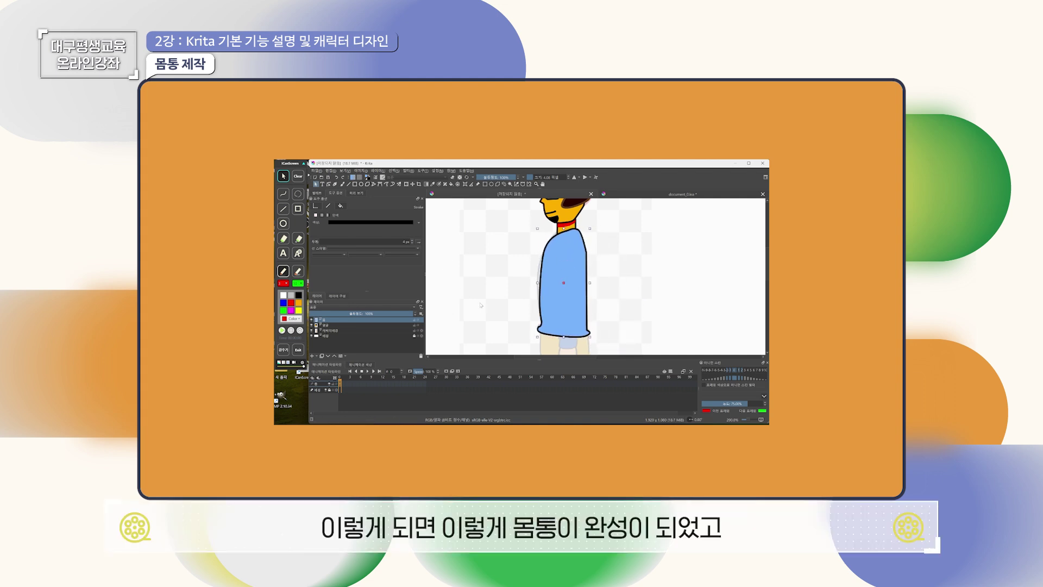
pyautogui.click(366, 314)
pyautogui.click(365, 325)
pyautogui.moveTo(365, 313); pyautogui.dragTo(356, 314)
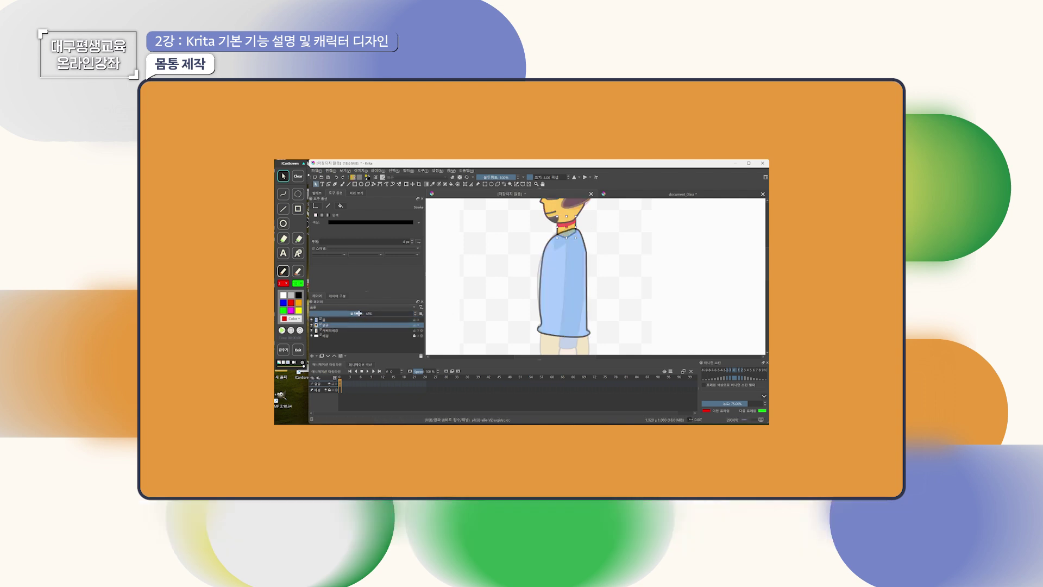
pyautogui.click(329, 320)
pyautogui.scroll(3, 543, 251)
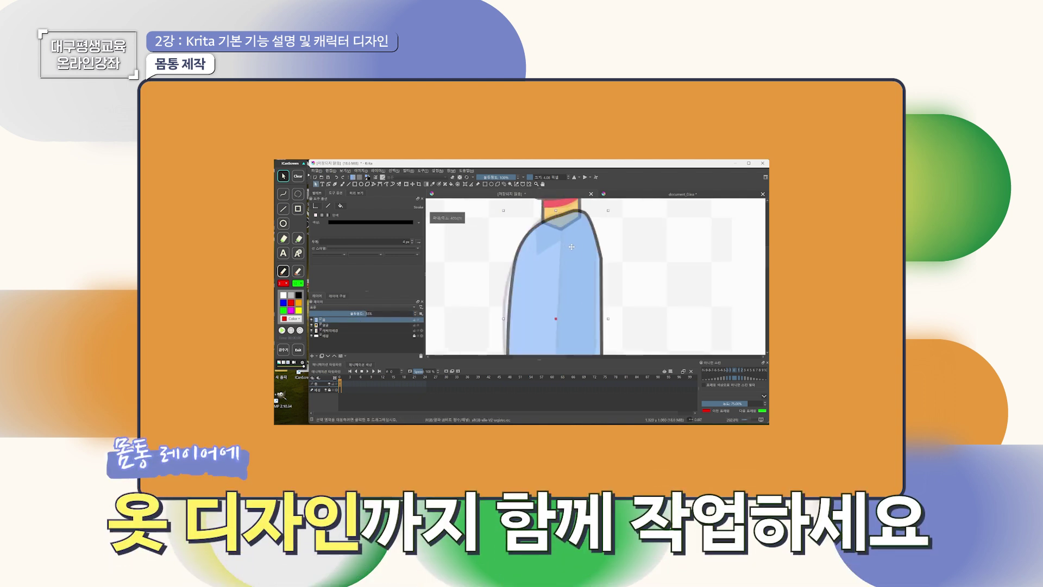
# Undo the last shape edit and the latest layer opacity change.
pyautogui.click(379, 185)
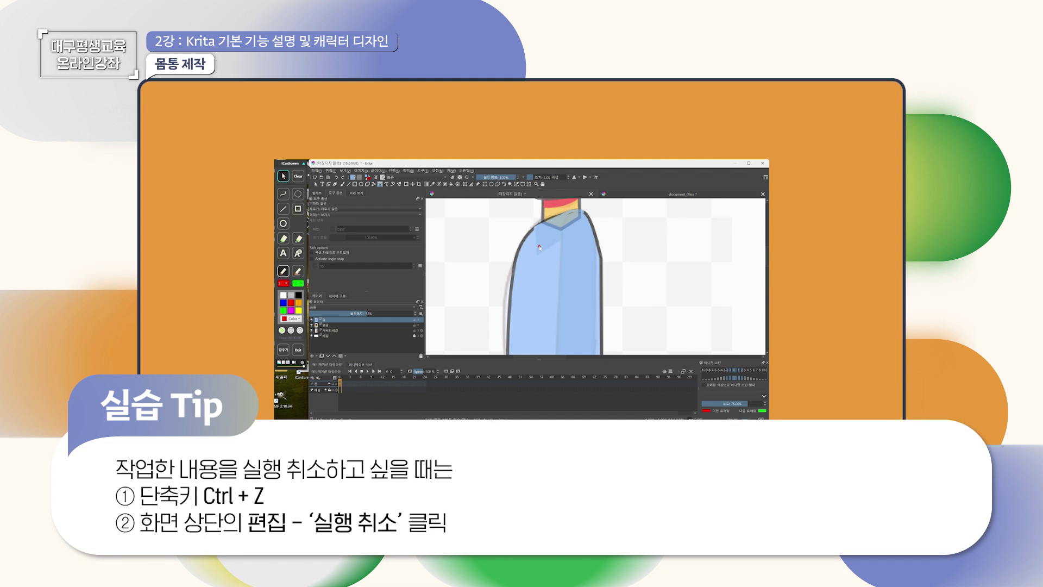
pyautogui.hotkey('ctrl', 'z')
pyautogui.click(330, 170)
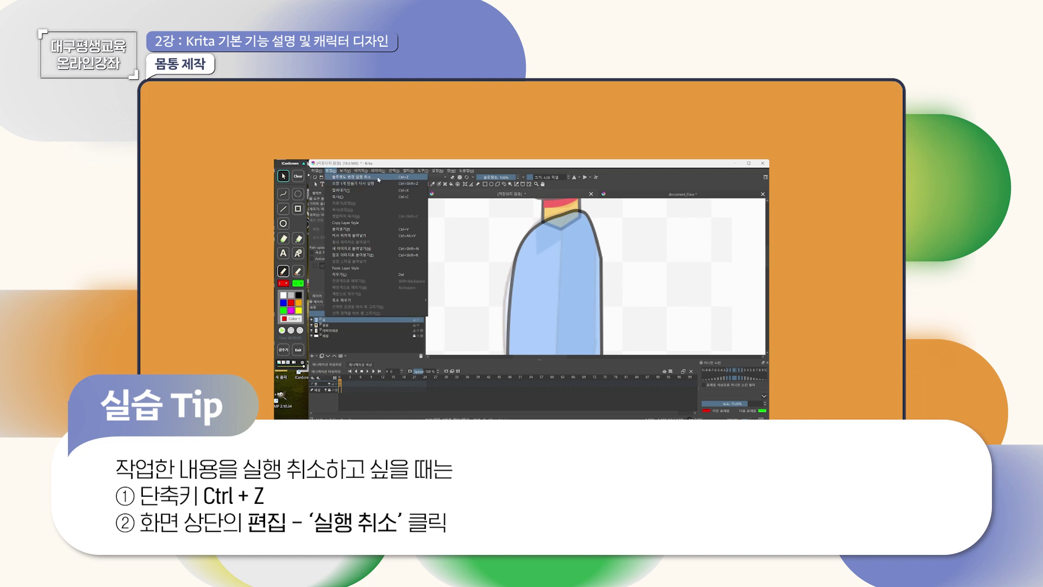
pyautogui.click(379, 179)
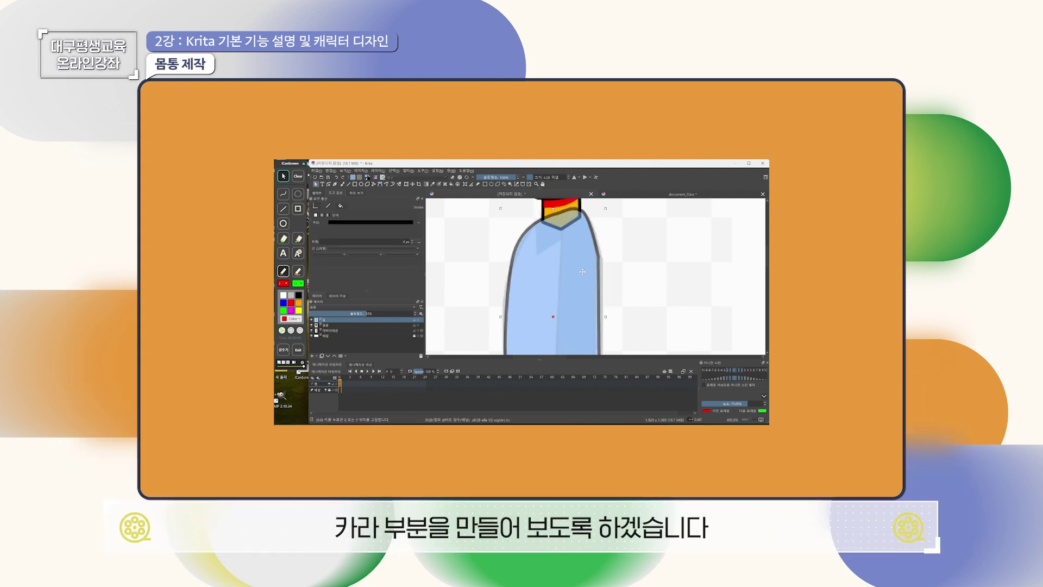
# Trace the shirt collar as a closed pointed shape with the path tool on the 몸 layer, just below the neck.
pyautogui.click(457, 226)
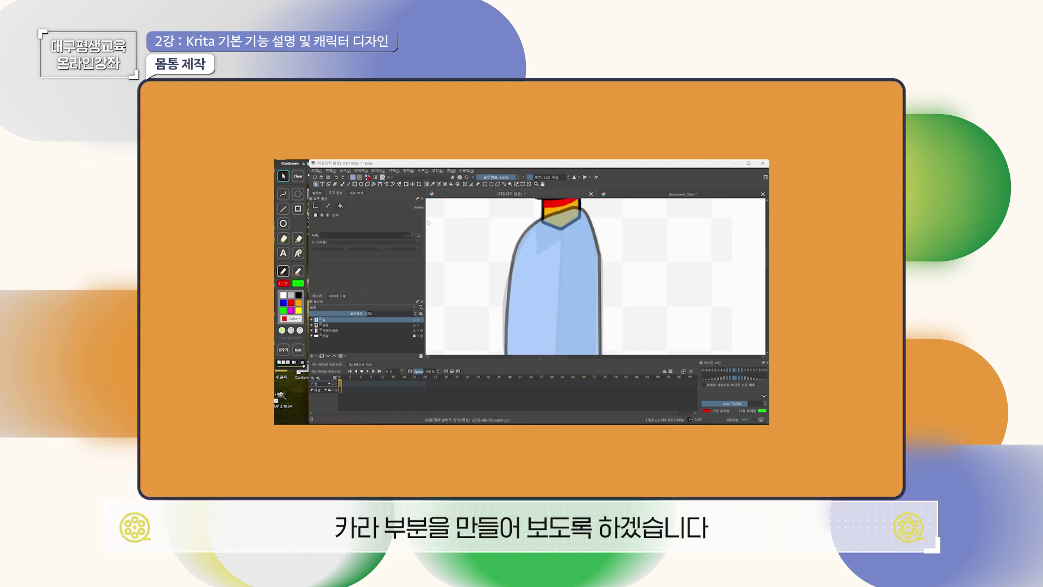
pyautogui.click(380, 185)
pyautogui.click(537, 223)
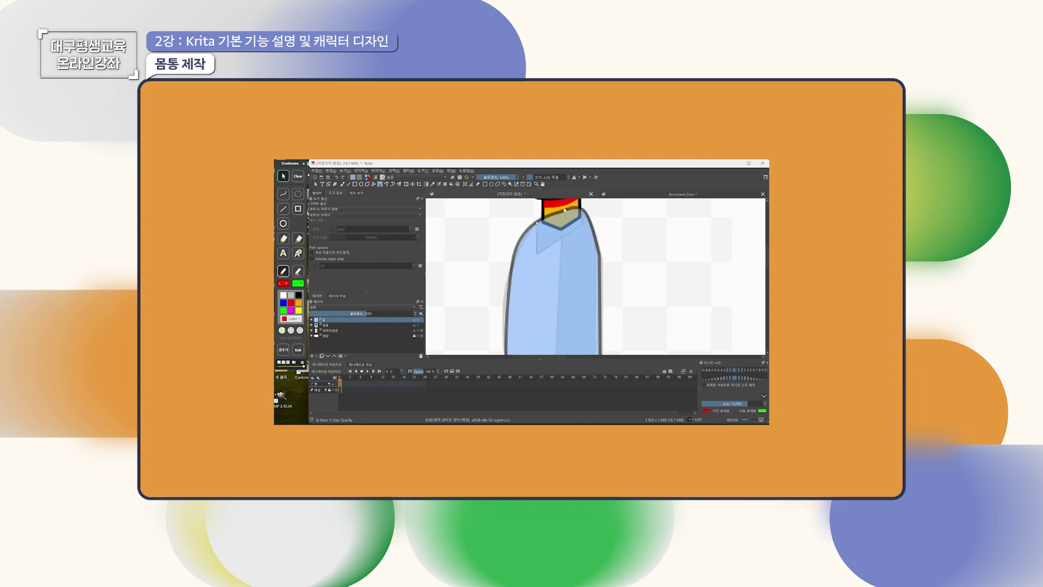
pyautogui.click(538, 223)
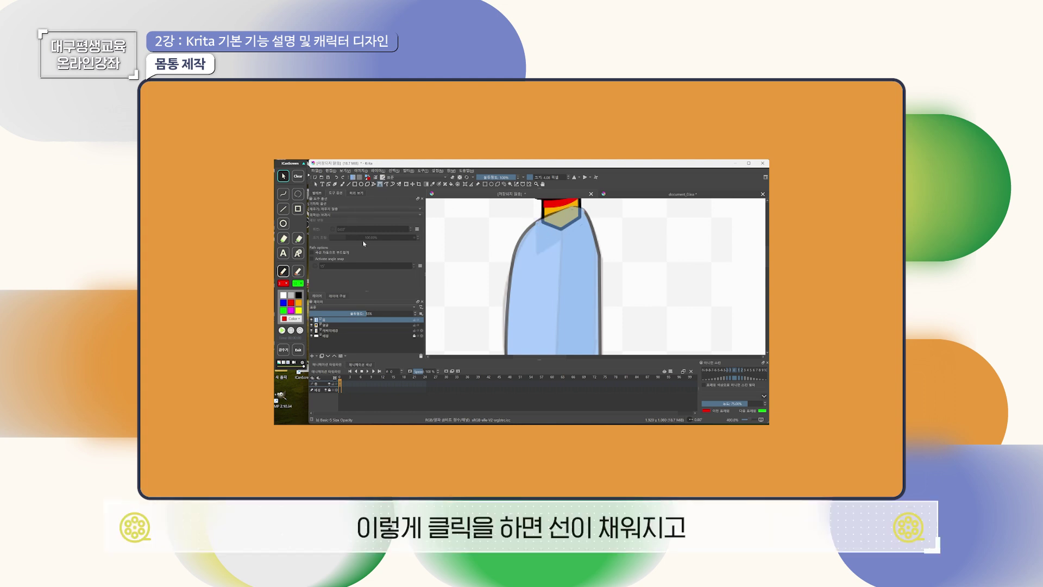
# Give the collar shape a solid fill in a slightly darker blue than the shirt.
pyautogui.click(315, 184)
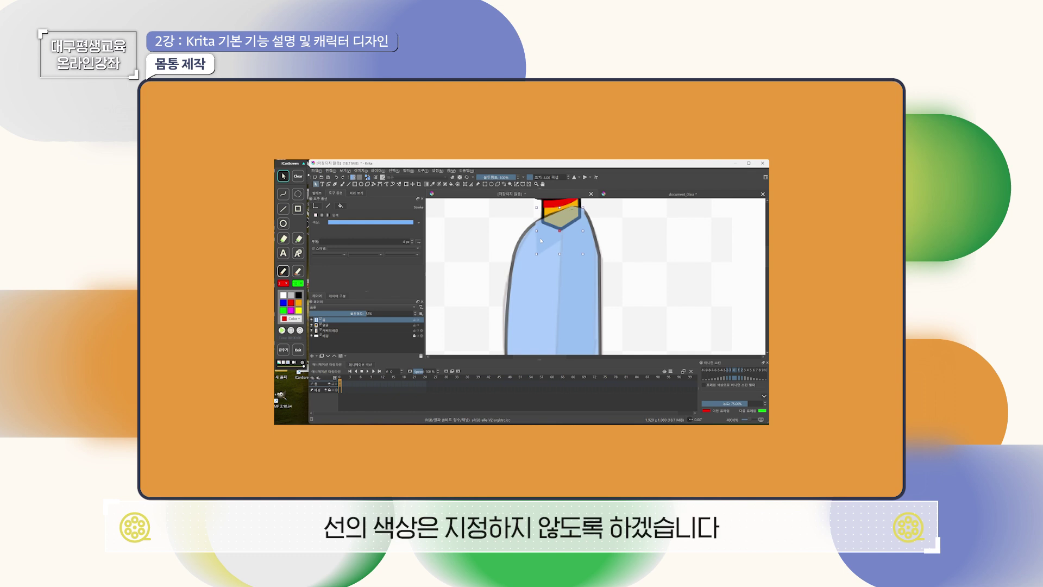
pyautogui.click(366, 222)
pyautogui.click(341, 206)
pyautogui.click(322, 216)
pyautogui.click(417, 223)
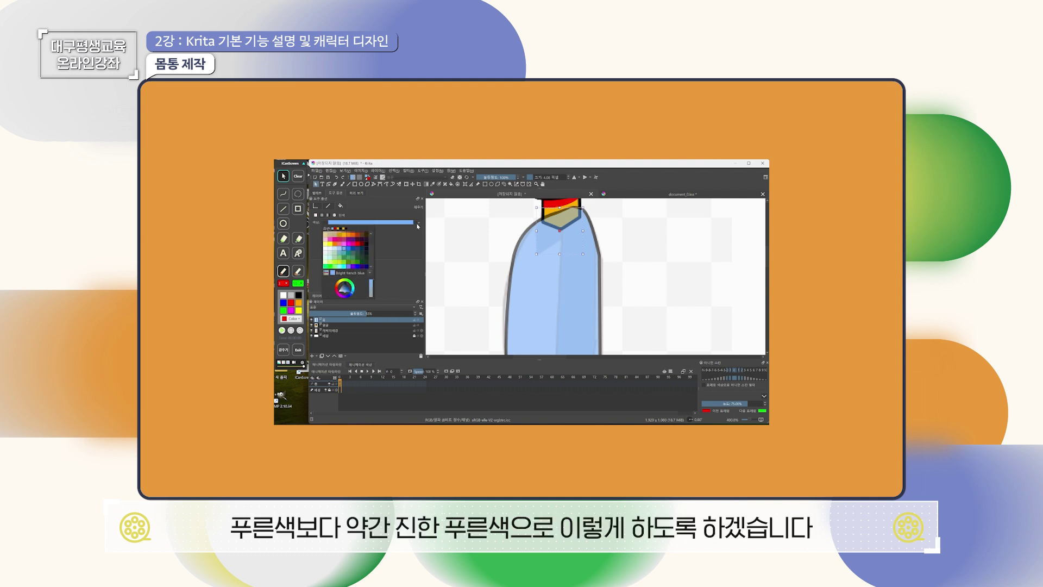
pyautogui.click(349, 251)
# Deselect the collar and restore the 몸 layer's opacity to 100%.
pyautogui.click(467, 224)
pyautogui.scroll(-3, 627, 263)
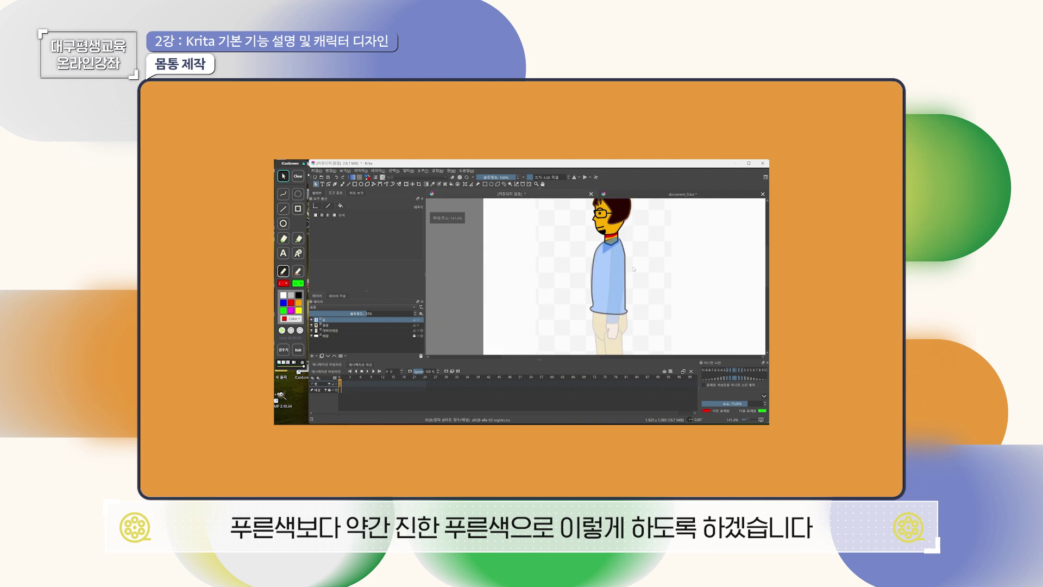
pyautogui.scroll(1, 618, 292)
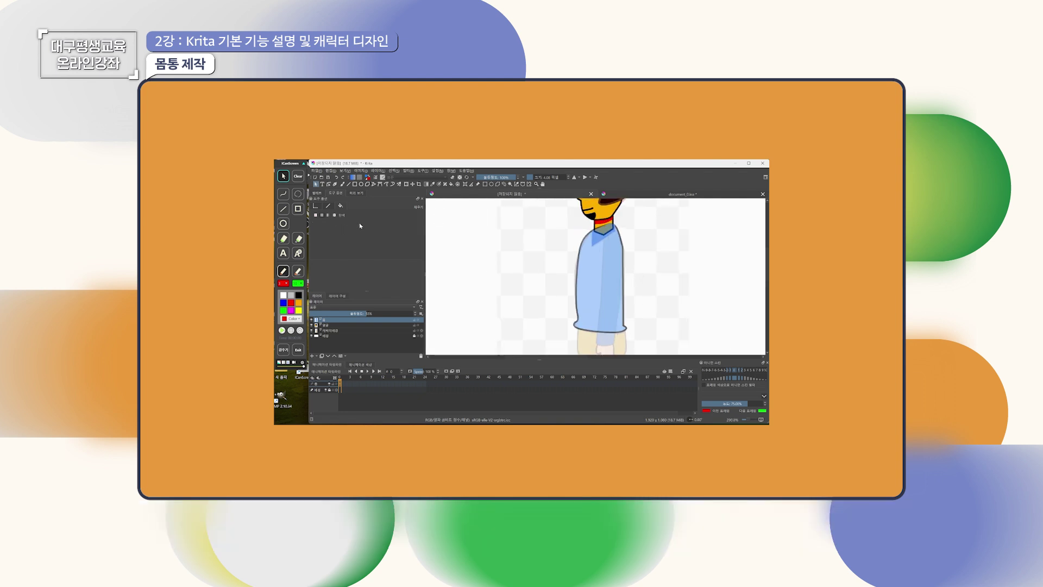
pyautogui.moveTo(371, 313); pyautogui.dragTo(419, 313)
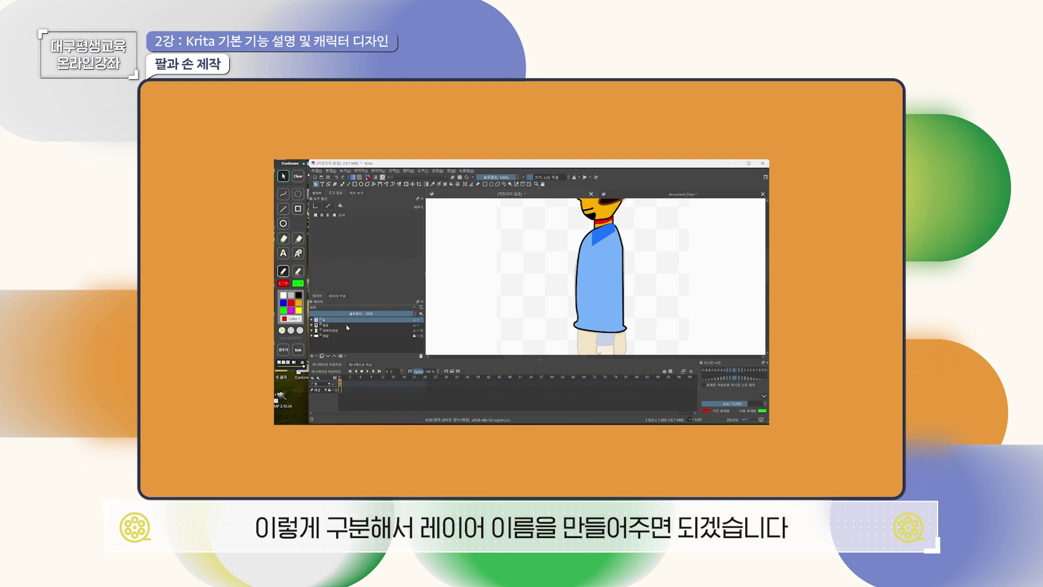
# Add a vector layer above the 몸 layer and name it 왼팔위.
pyautogui.click(317, 358)
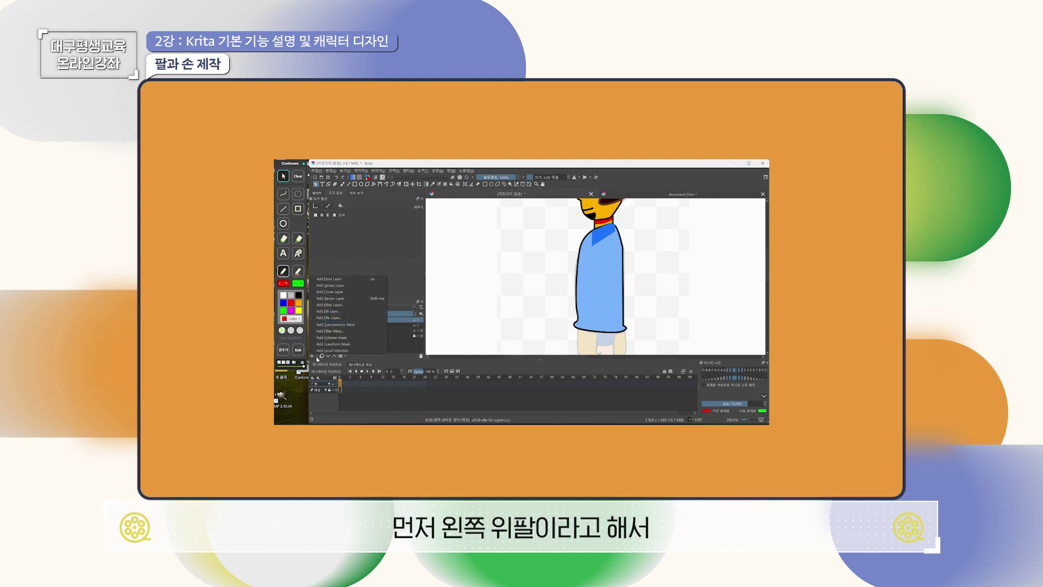
pyautogui.click(350, 301)
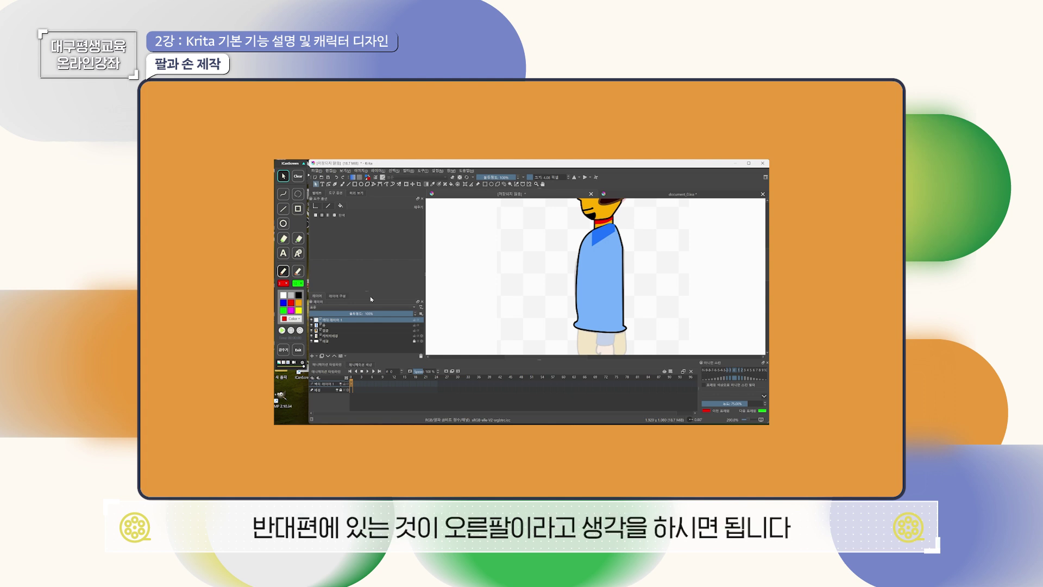
pyautogui.doubleClick(340, 320)
pyautogui.press('BackSpace')
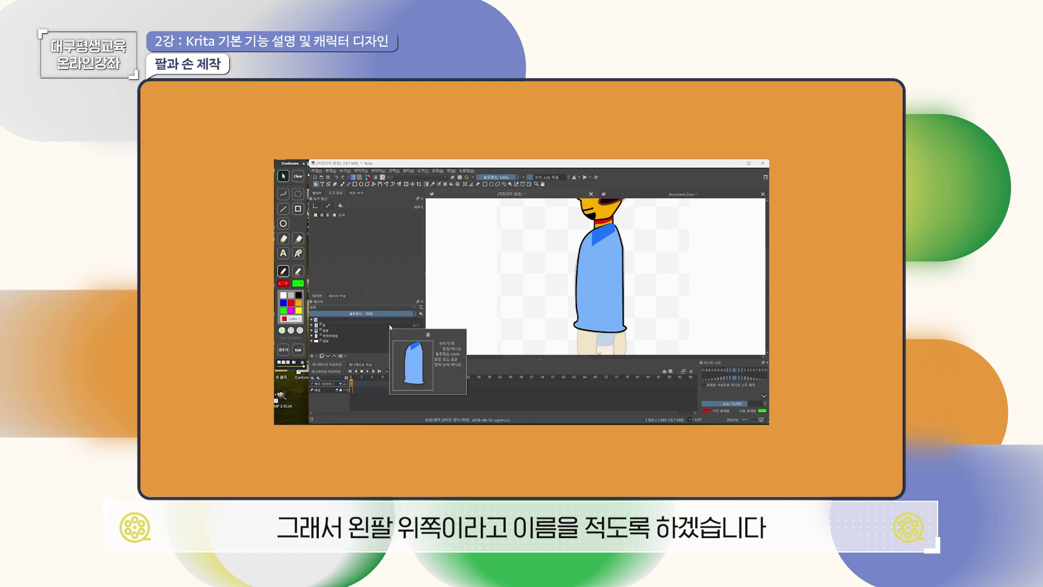
pyautogui.write('왼팔위쪽')
pyautogui.press('Return')
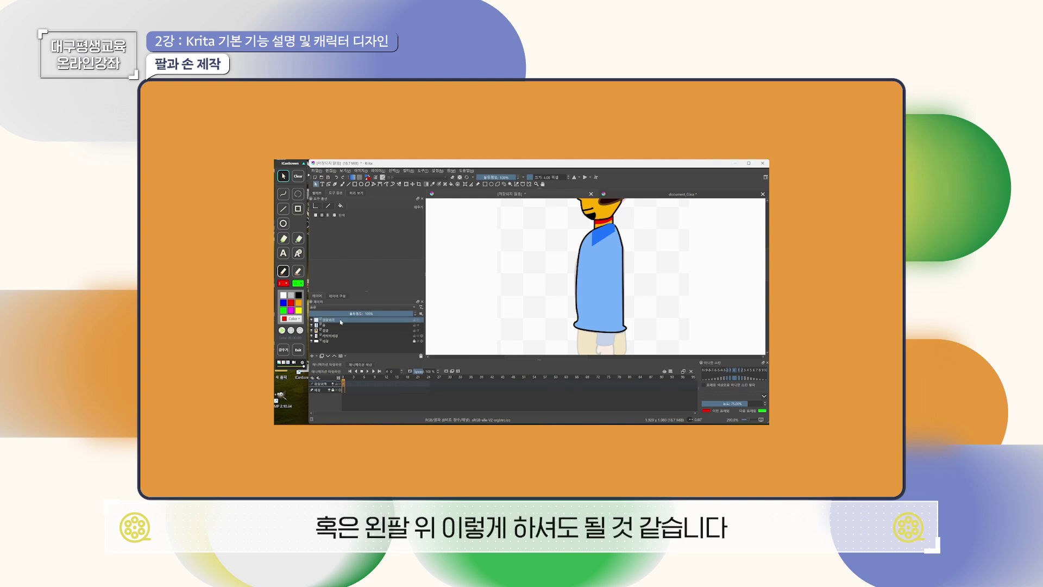
pyautogui.doubleClick(339, 320)
pyautogui.press('Return')
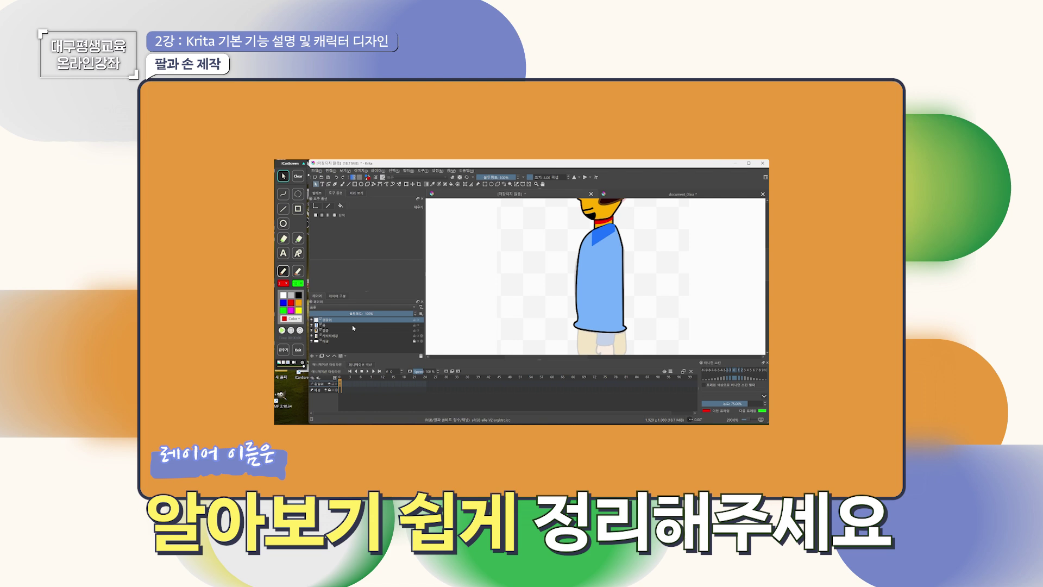
# Reduce the 몸 layer's opacity to about half, then make the 왼팔위 layer active.
pyautogui.click(354, 325)
pyautogui.click(360, 313)
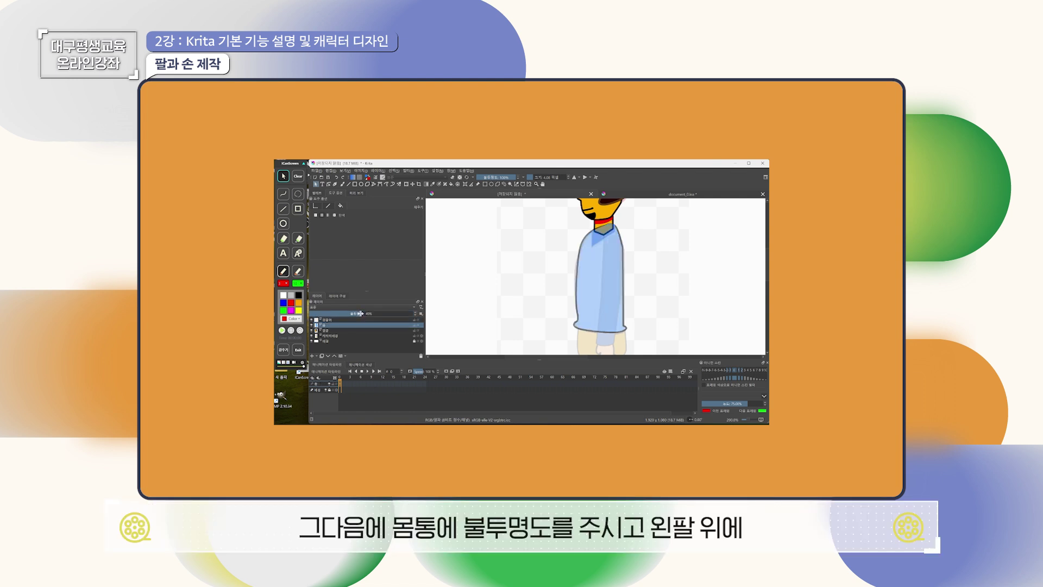
pyautogui.click(336, 320)
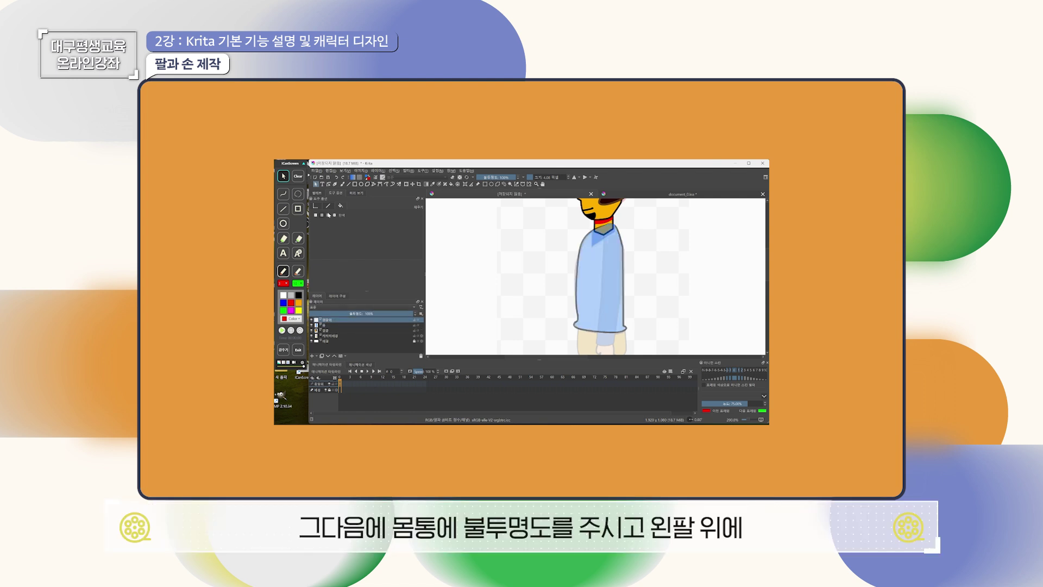
# Try to trace the left upper arm as a fully closed outline on the 왼팔위 layer, then undo it.
pyautogui.click(379, 185)
pyautogui.scroll(1, 622, 232)
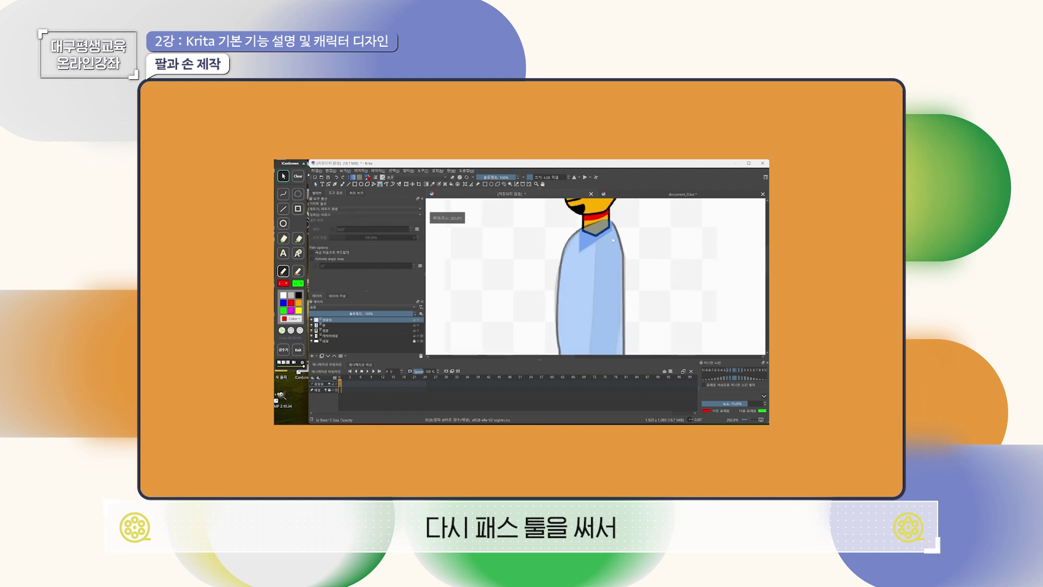
pyautogui.click(595, 233)
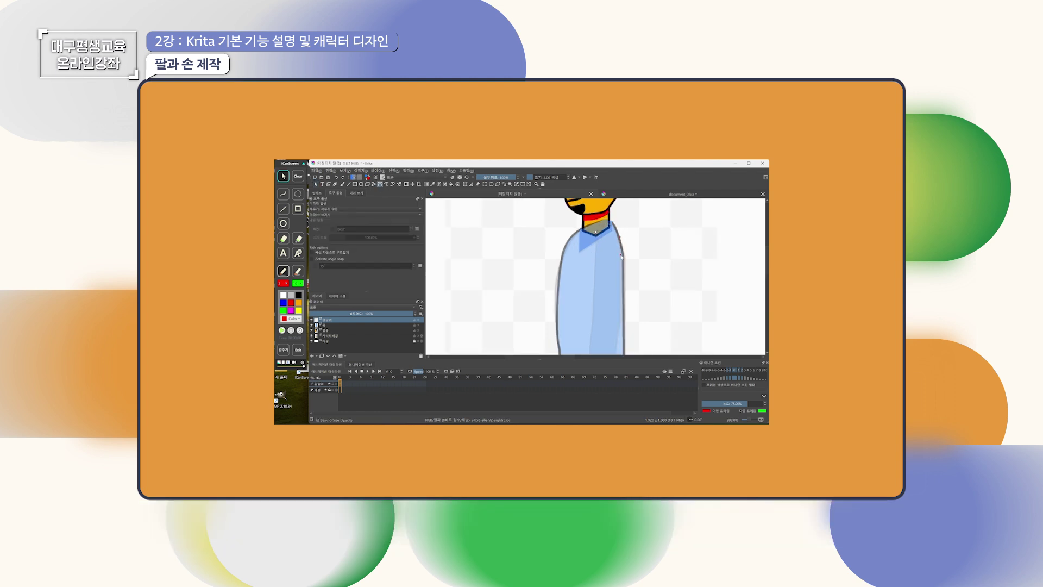
pyautogui.scroll(-2, 621, 256)
pyautogui.scroll(2, 631, 267)
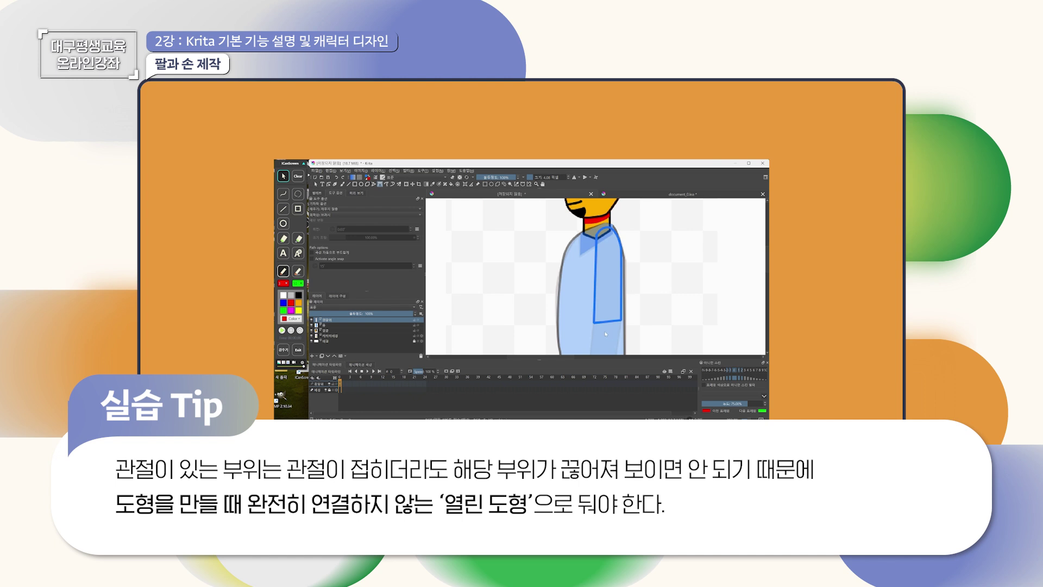
pyautogui.hotkey('ctrl', 'z')
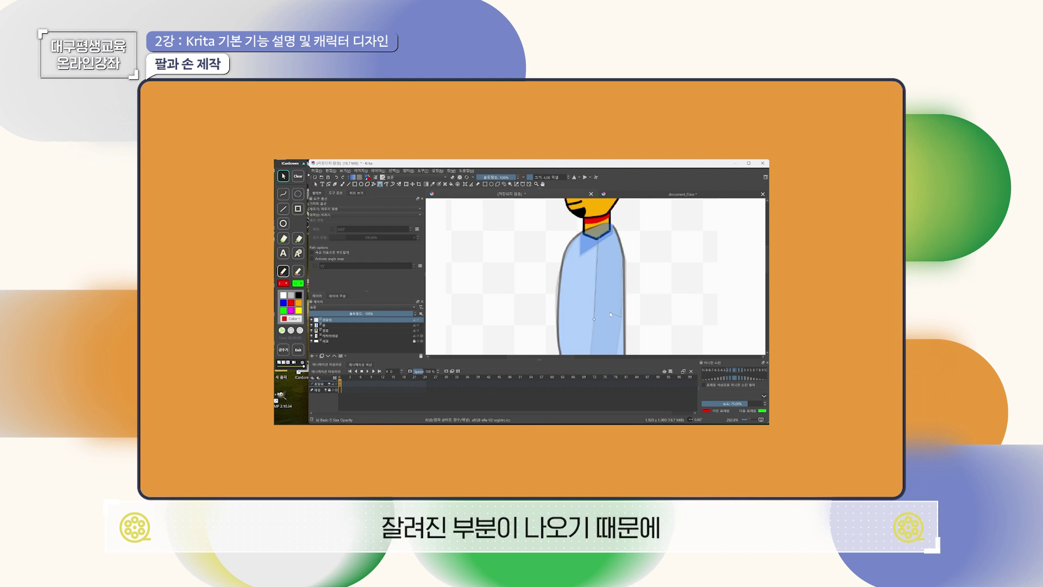
# Finish the left upper arm's path around the shoulder as an outline left open at the elbow.
pyautogui.doubleClick(611, 314)
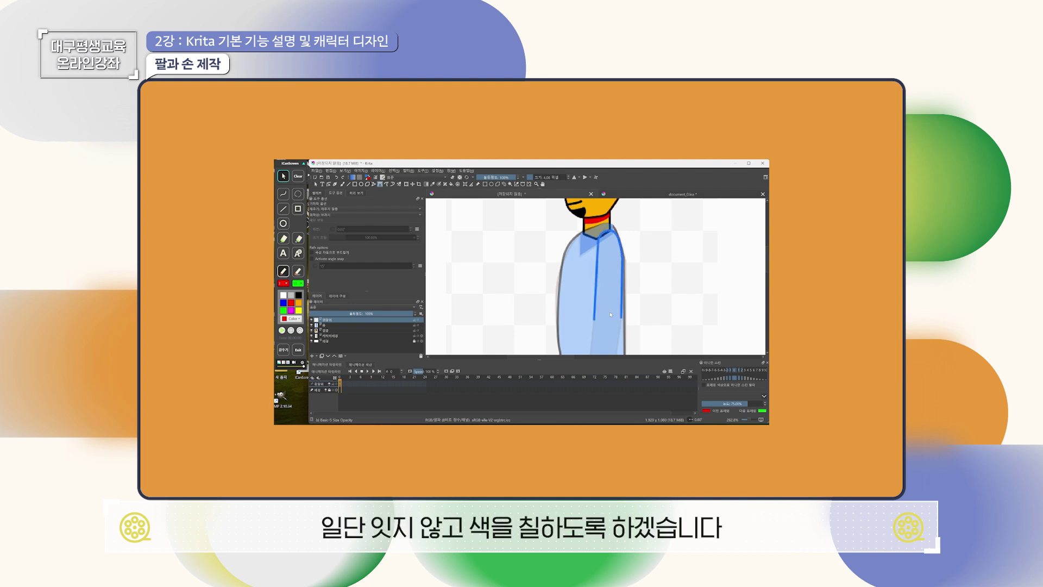
pyautogui.scroll(1, 610, 314)
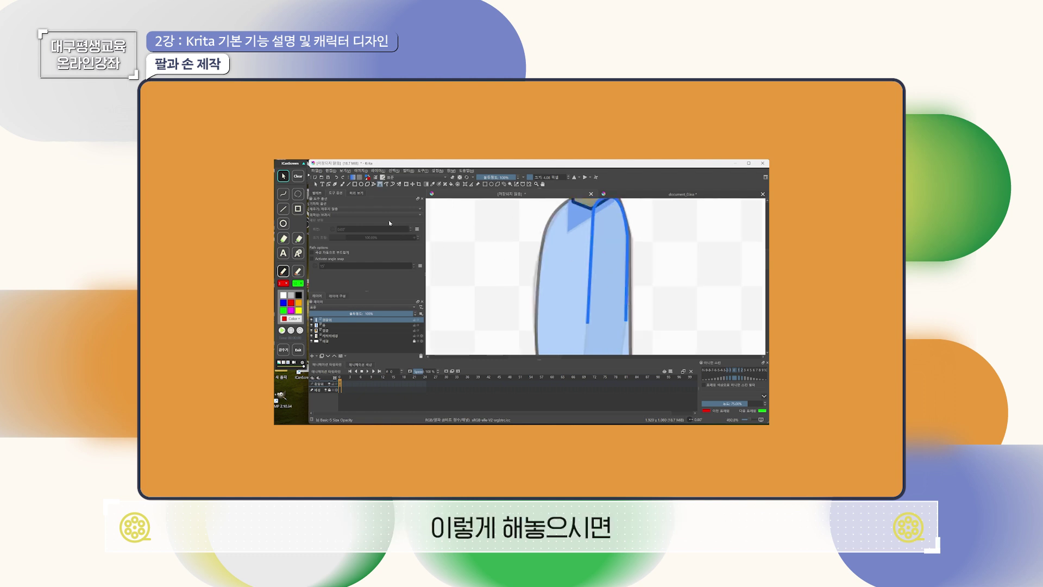
# Give the upper arm shape a solid darker blue fill and a black outline.
pyautogui.click(316, 184)
pyautogui.click(322, 216)
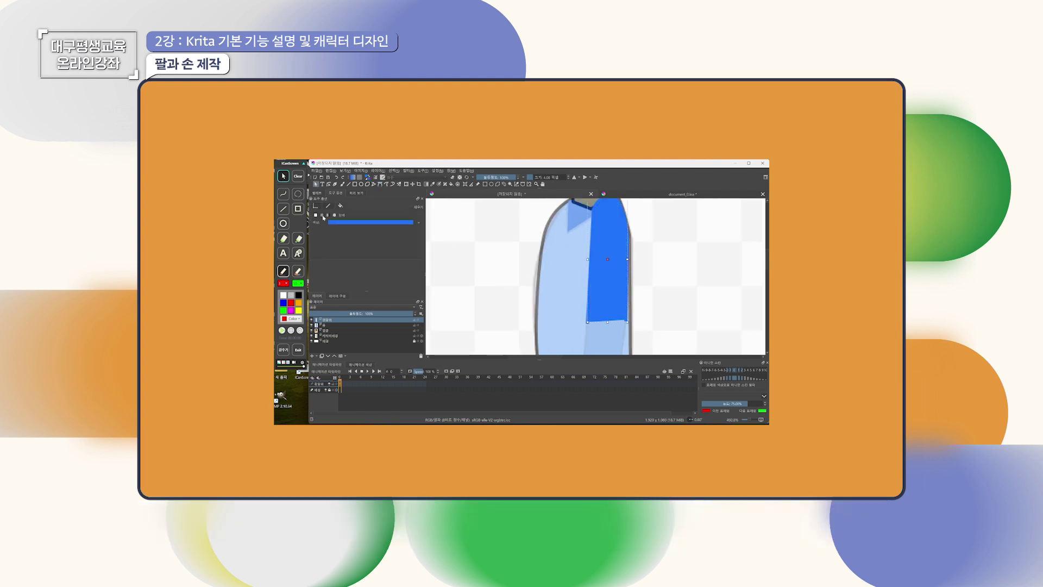
pyautogui.click(418, 224)
pyautogui.click(328, 208)
pyautogui.click(328, 206)
pyautogui.click(343, 222)
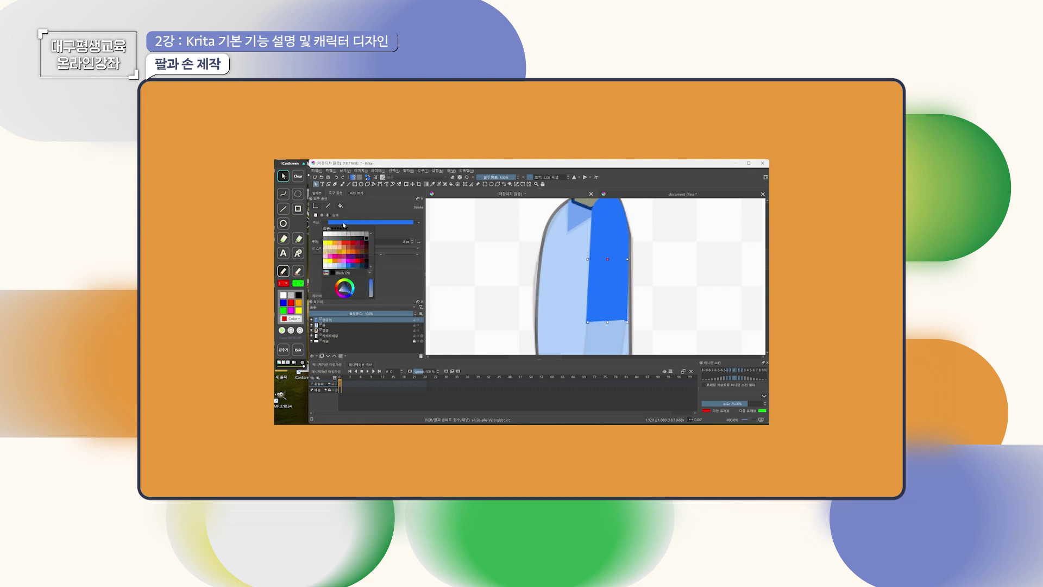
pyautogui.click(363, 245)
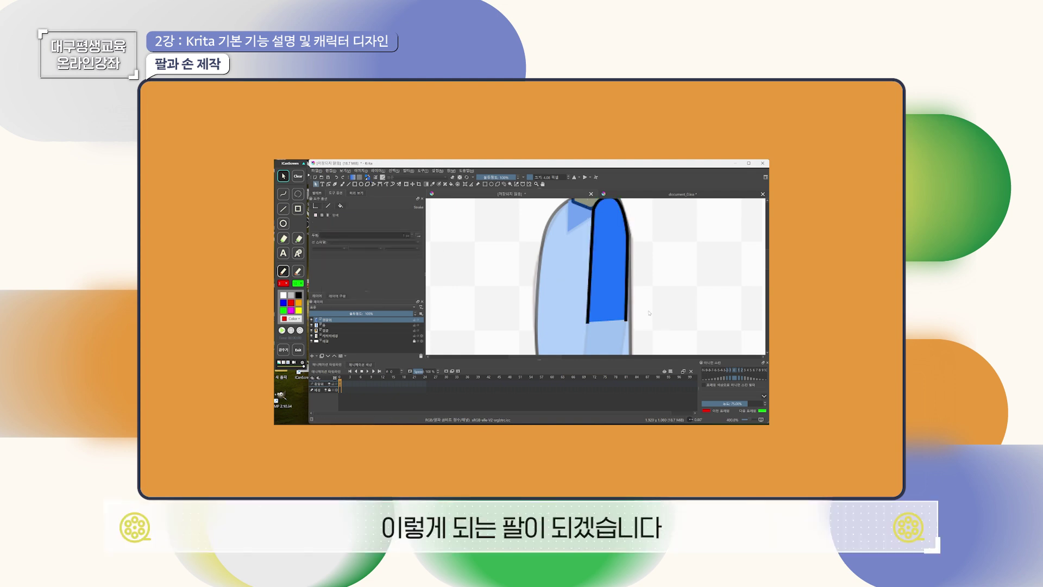
# Select the upper arm shape and nudge it slightly over the arm in the reference drawing.
pyautogui.scroll(-2, 650, 313)
pyautogui.moveTo(620, 271)
pyautogui.mouseDown()
pyautogui.moveTo(512, 259)
pyautogui.moveTo(619, 268)
pyautogui.mouseUp()
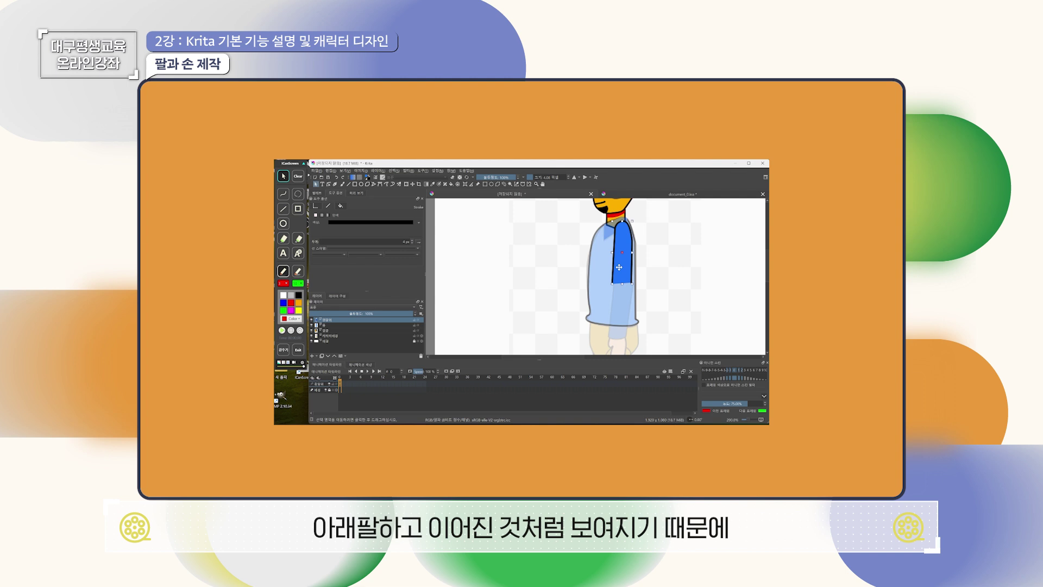
pyautogui.scroll(1, 644, 291)
pyautogui.moveTo(653, 296); pyautogui.dragTo(659, 263)
pyautogui.moveTo(618, 227); pyautogui.dragTo(621, 226)
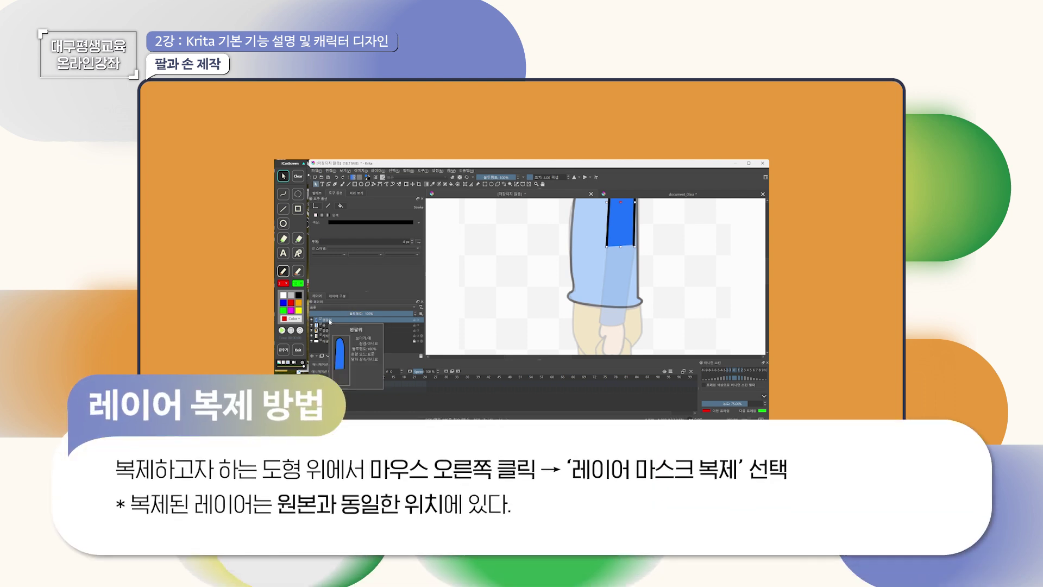
# Duplicate the 왼팔위 layer and rename the copy 왼팔아래.
pyautogui.rightClick(330, 322)
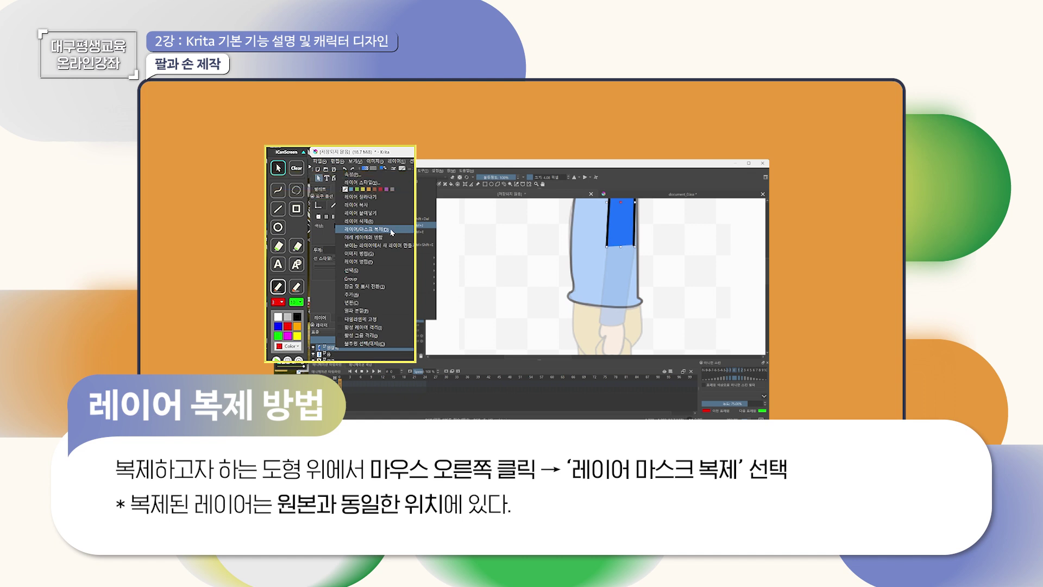
pyautogui.click(383, 232)
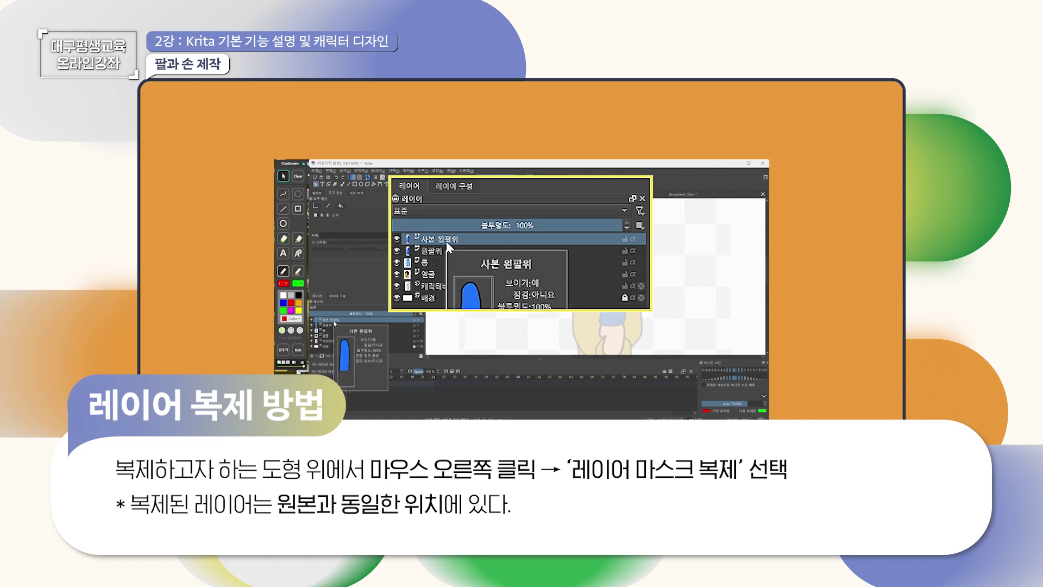
pyautogui.doubleClick(333, 321)
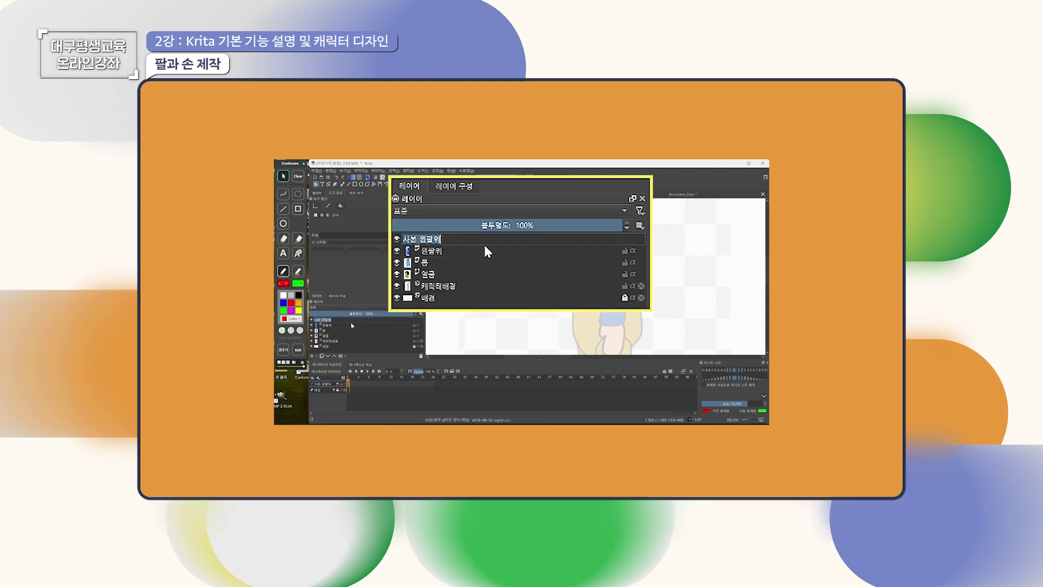
pyautogui.press('BackSpace')
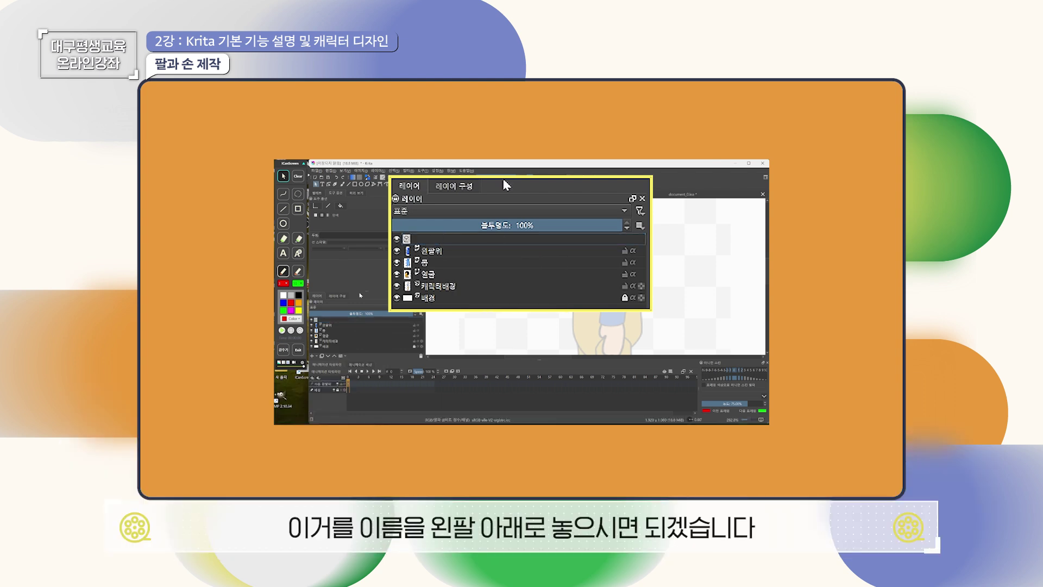
pyautogui.write('왼팔아래')
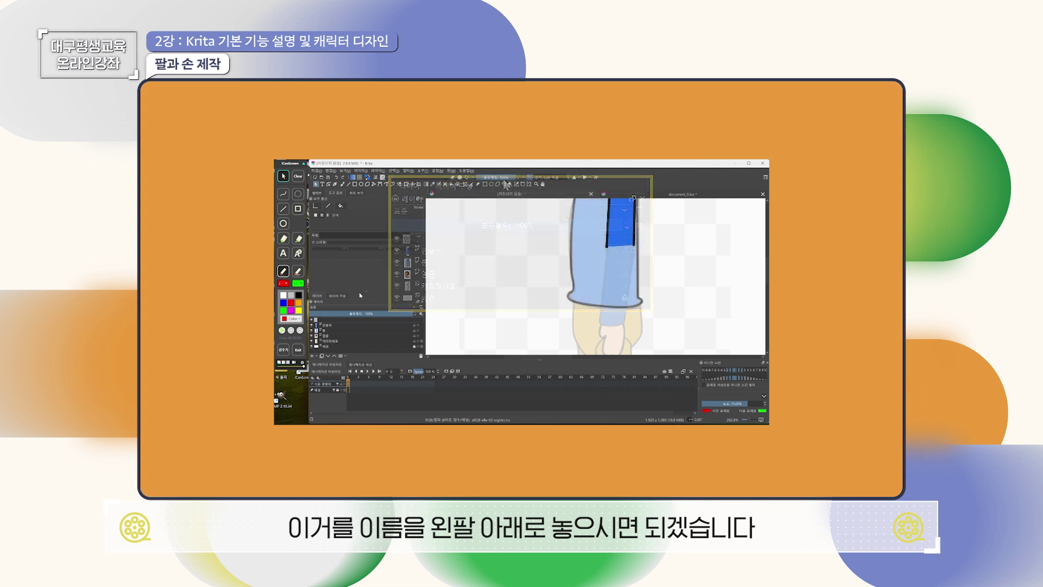
pyautogui.press('Return')
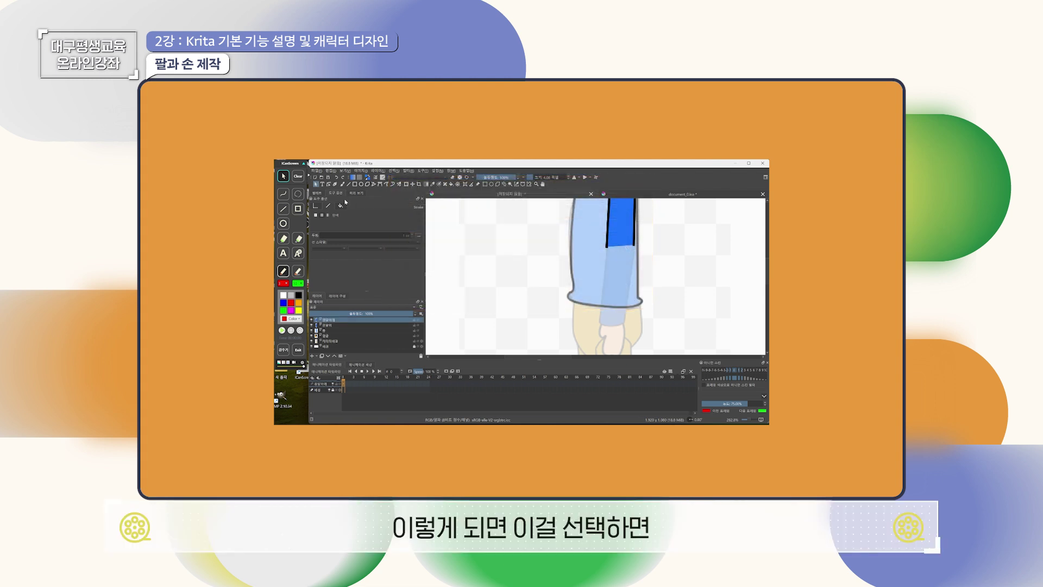
# Move the copied arm shape off the upper arm, down and to the left across the torso's edge.
pyautogui.moveTo(618, 221)
pyautogui.mouseDown()
pyautogui.moveTo(528, 276)
pyautogui.moveTo(527, 252)
pyautogui.moveTo(583, 248)
pyautogui.moveTo(574, 248)
pyautogui.mouseUp()
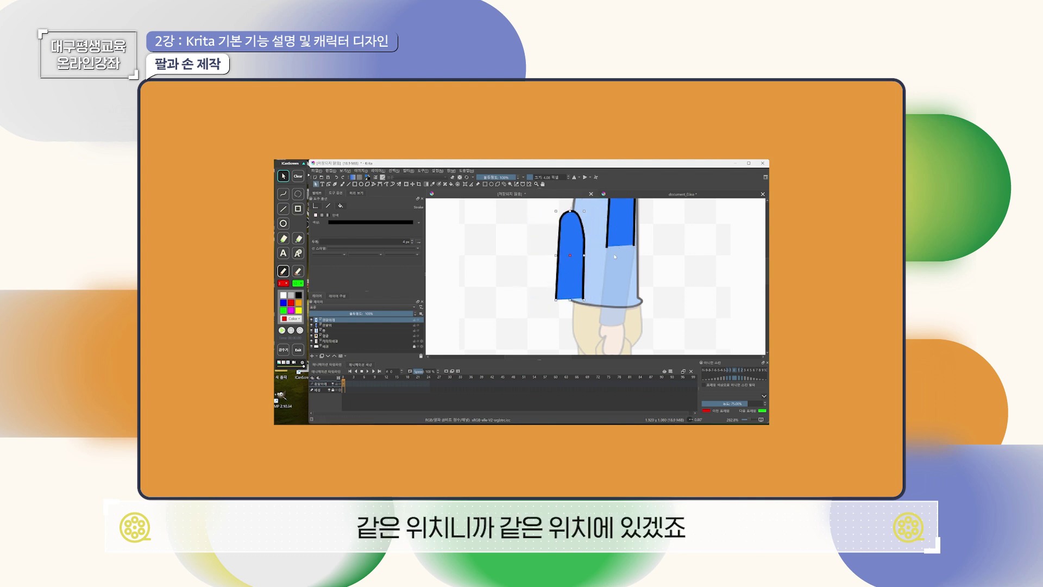
pyautogui.scroll(-2, 636, 270)
pyautogui.scroll(2, 637, 270)
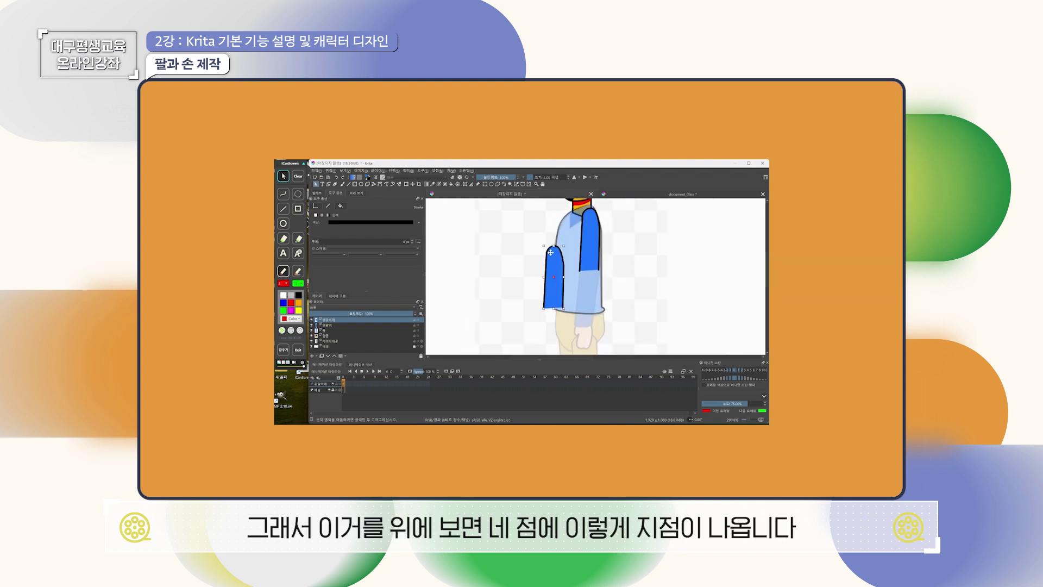
# Circle the copied shape's selection handles with the screen annotation pen, then clear the marks.
pyautogui.press('F2')
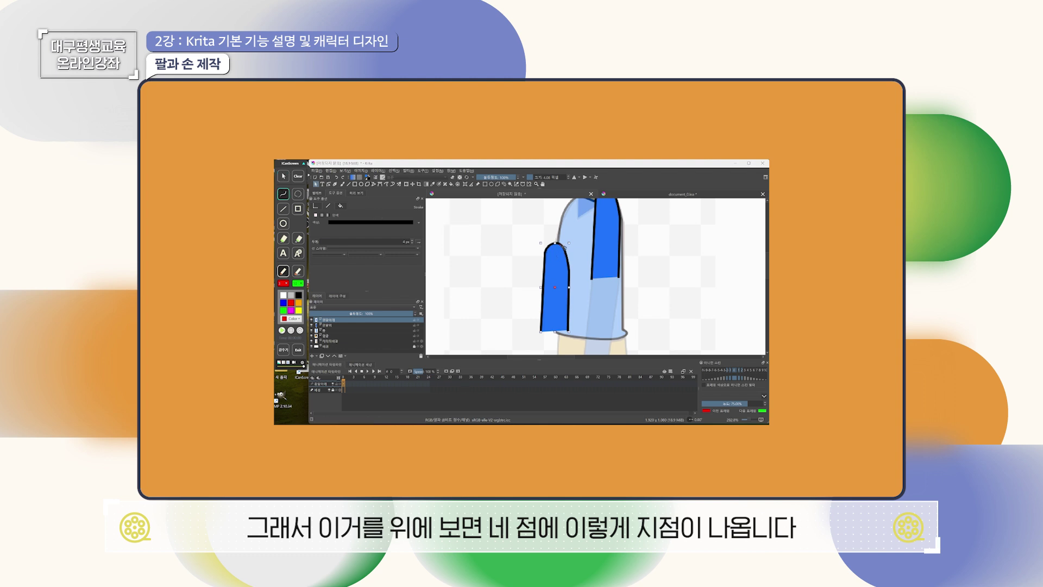
pyautogui.moveTo(541, 241); pyautogui.dragTo(569, 241)
pyautogui.moveTo(539, 285); pyautogui.dragTo(570, 289)
pyautogui.moveTo(567, 329)
pyautogui.mouseDown()
pyautogui.moveTo(542, 331)
pyautogui.moveTo(556, 330)
pyautogui.mouseUp()
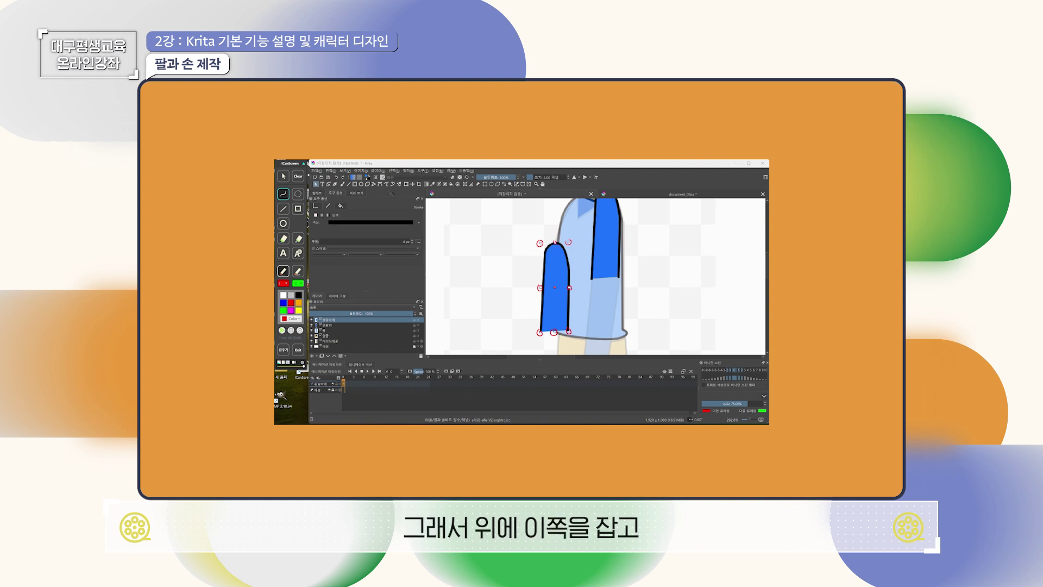
pyautogui.moveTo(561, 251); pyautogui.dragTo(572, 249)
pyautogui.moveTo(566, 331)
pyautogui.mouseDown()
pyautogui.moveTo(568, 343)
pyautogui.moveTo(572, 332)
pyautogui.mouseUp()
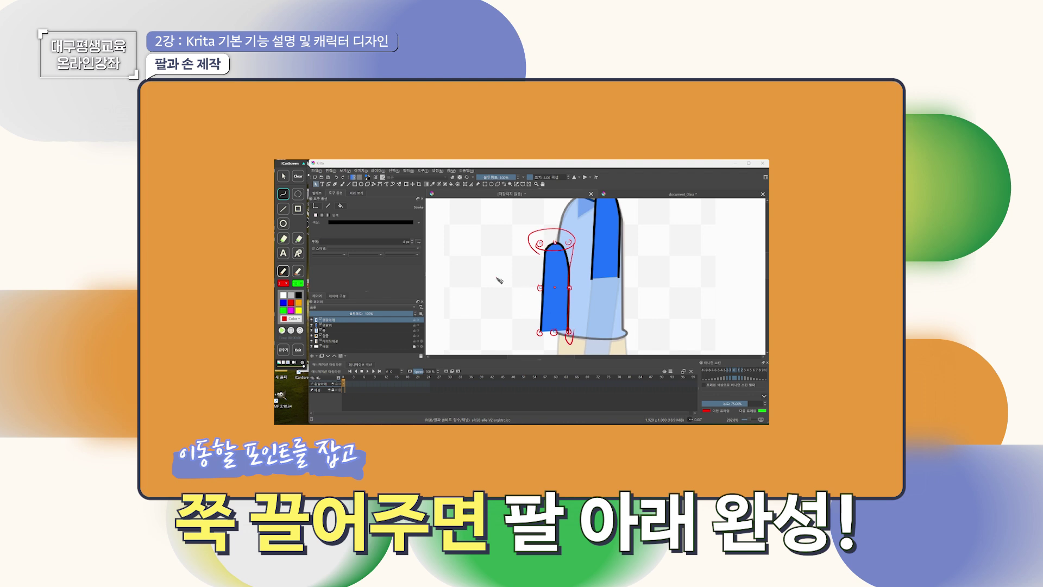
pyautogui.click(298, 176)
pyautogui.click(283, 176)
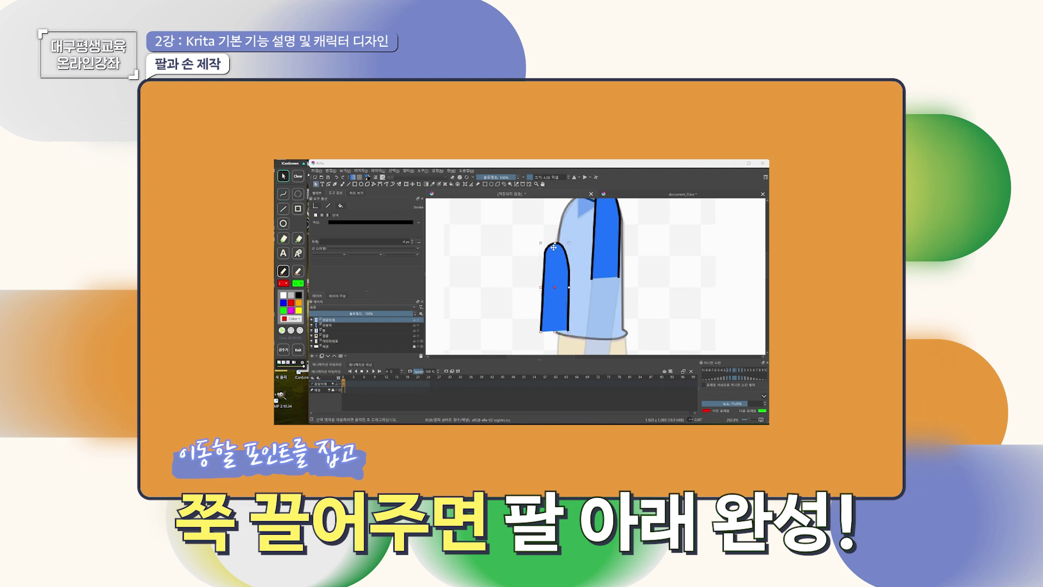
# Flip the lower arm shape vertically and flatten its rounded wrist end by reshaping the path.
pyautogui.moveTo(554, 247); pyautogui.dragTo(554, 329)
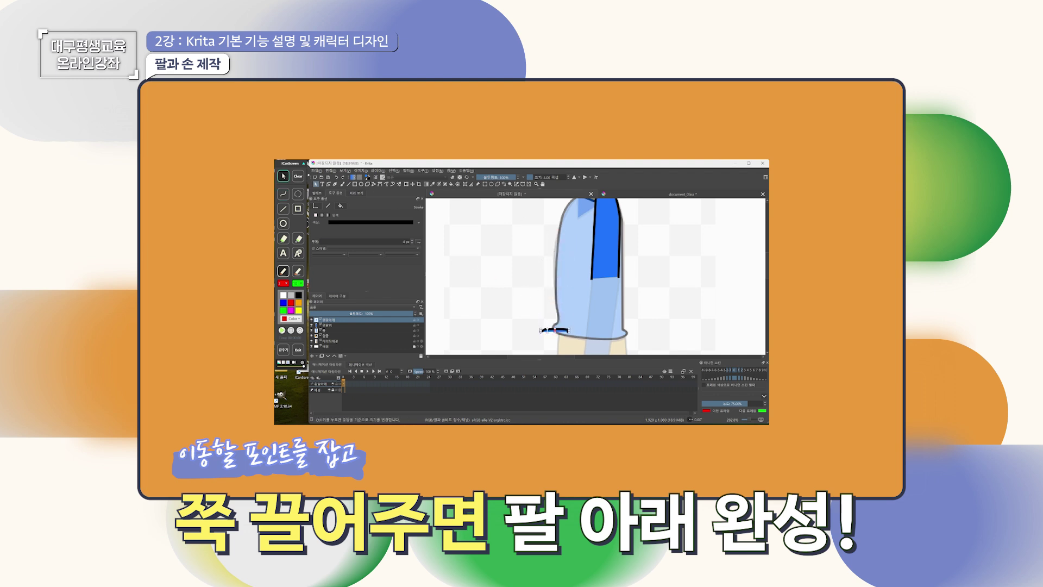
pyautogui.hotkey('ctrl', 'z')
pyautogui.moveTo(560, 279)
pyautogui.mouseDown()
pyautogui.moveTo(591, 282)
pyautogui.moveTo(580, 285)
pyautogui.mouseUp()
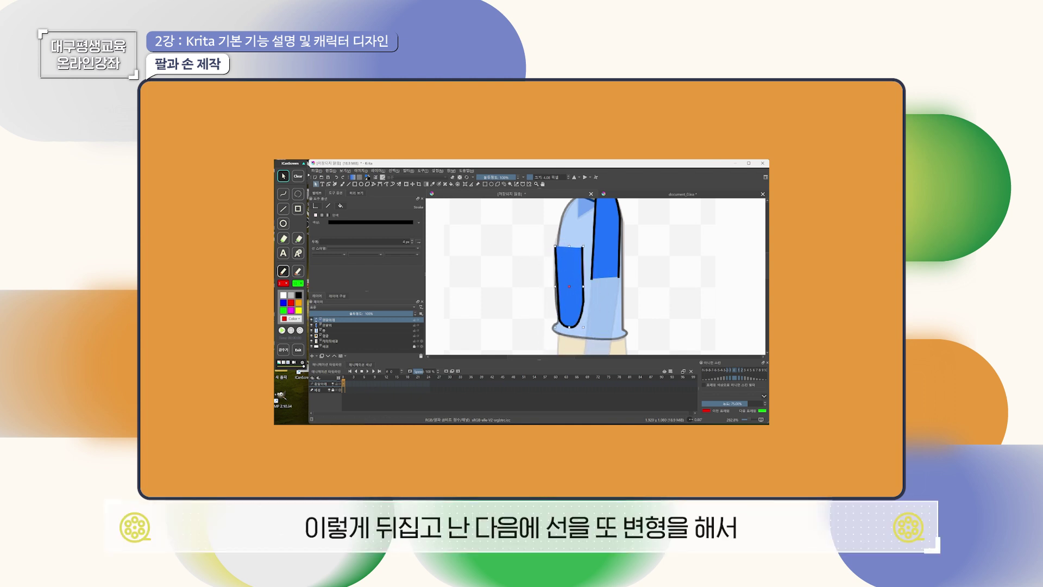
pyautogui.click(329, 184)
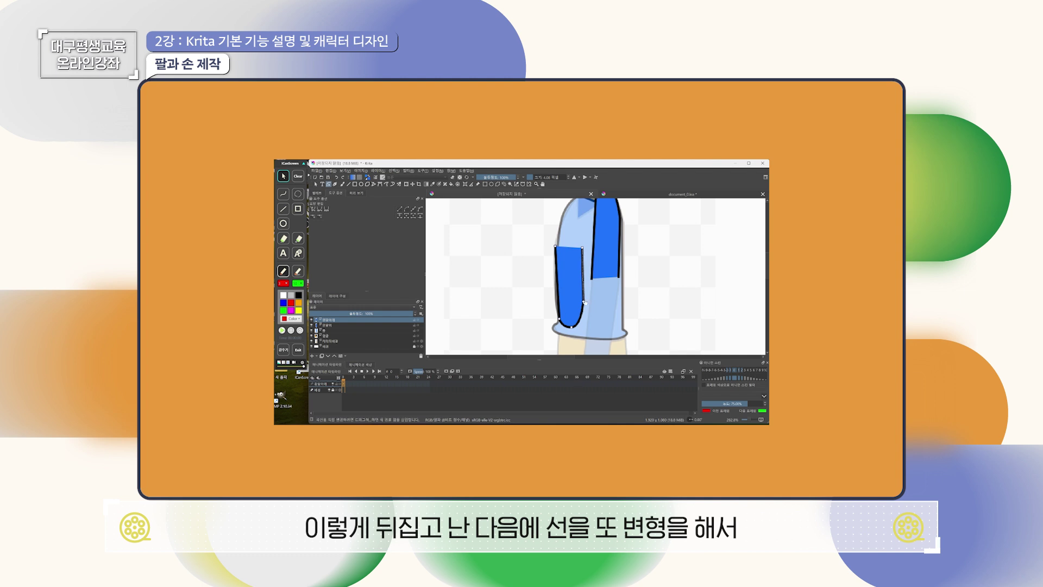
pyautogui.moveTo(583, 301); pyautogui.dragTo(571, 321)
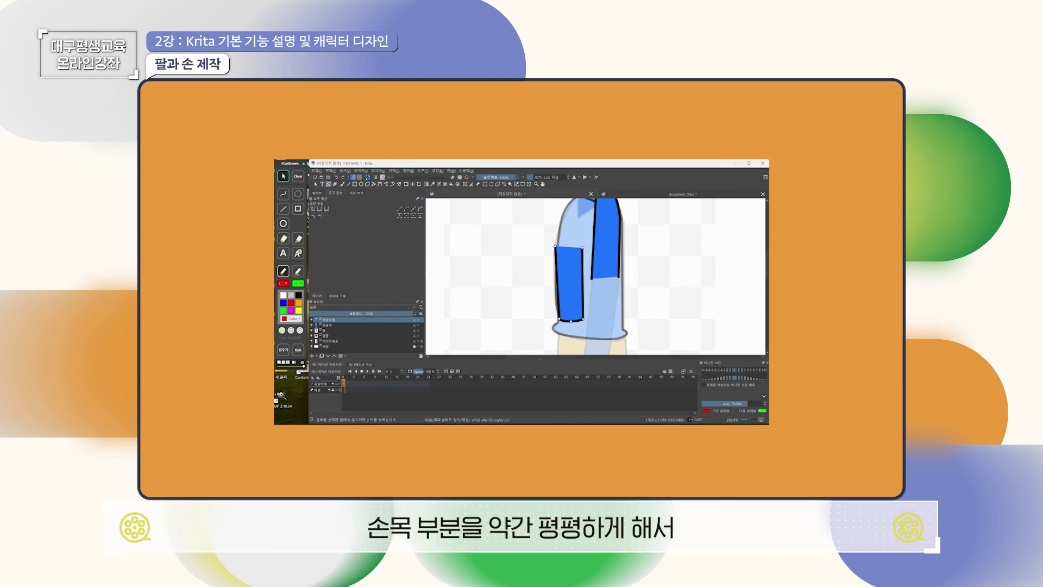
# Place the lower arm directly below the upper arm's open elbow end and rotate it slightly clockwise to follow the reference.
pyautogui.click(316, 184)
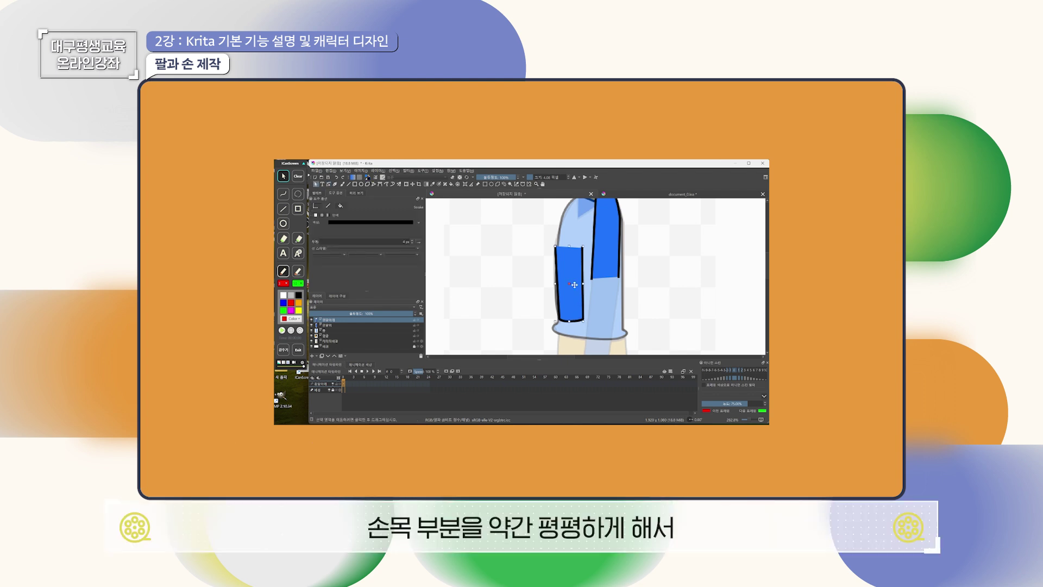
pyautogui.moveTo(571, 267); pyautogui.dragTo(618, 277)
pyautogui.click(329, 184)
pyautogui.click(316, 185)
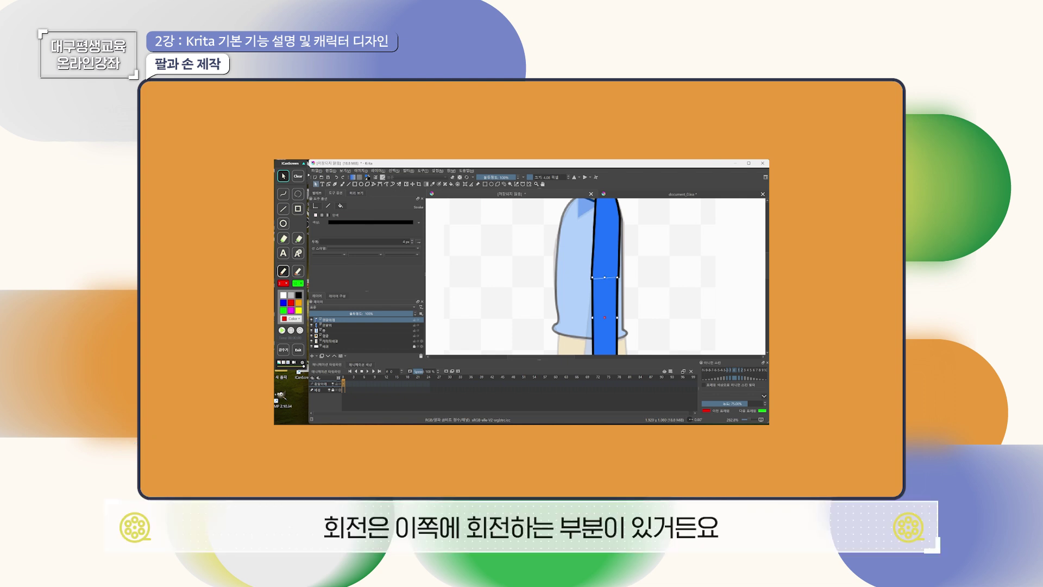
pyautogui.hotkey('ctrl', 't')
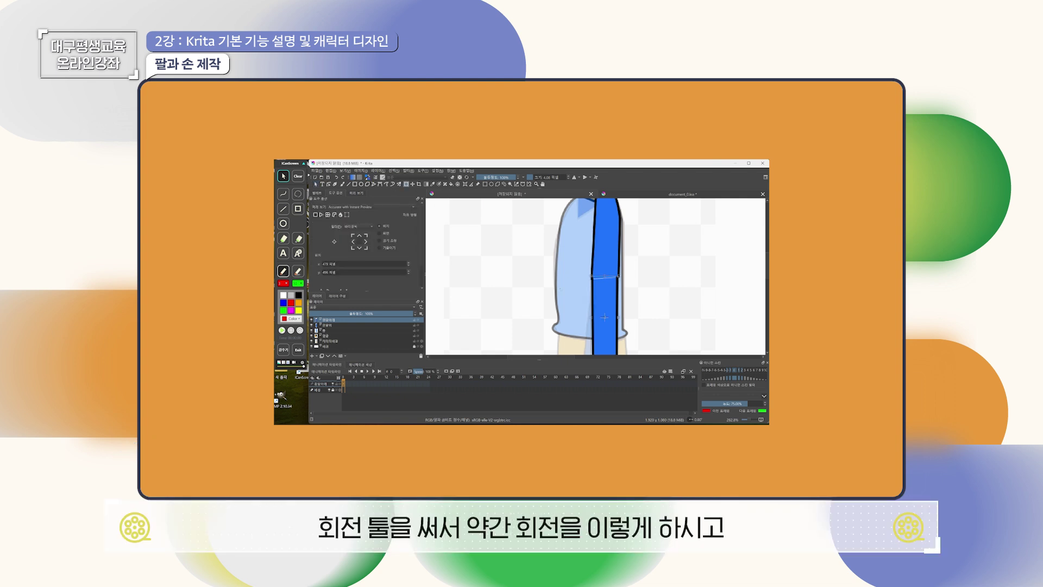
pyautogui.moveTo(634, 278); pyautogui.dragTo(606, 290)
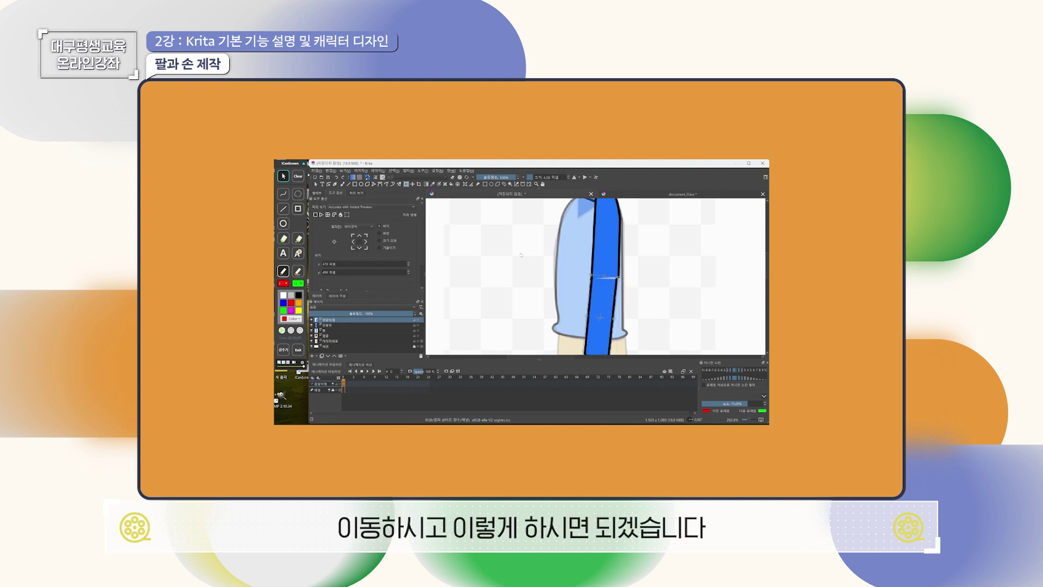
# Adjust the lower arm's path points at the elbow so its edges meet the upper arm.
pyautogui.click(327, 184)
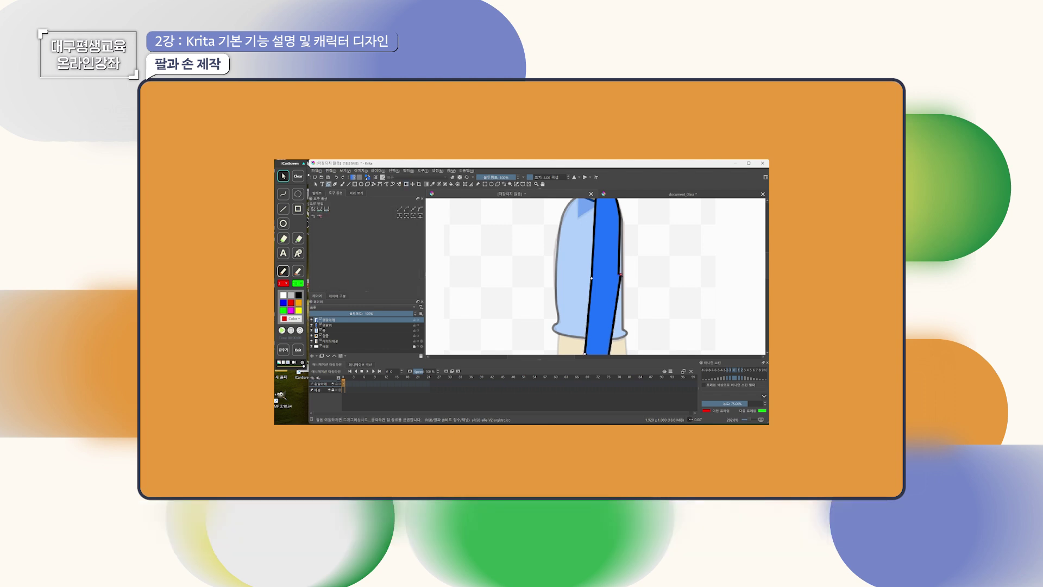
pyautogui.scroll(-1, 677, 282)
pyautogui.scroll(1, 677, 291)
pyautogui.scroll(-1, 676, 295)
pyautogui.moveTo(677, 295); pyautogui.dragTo(615, 277)
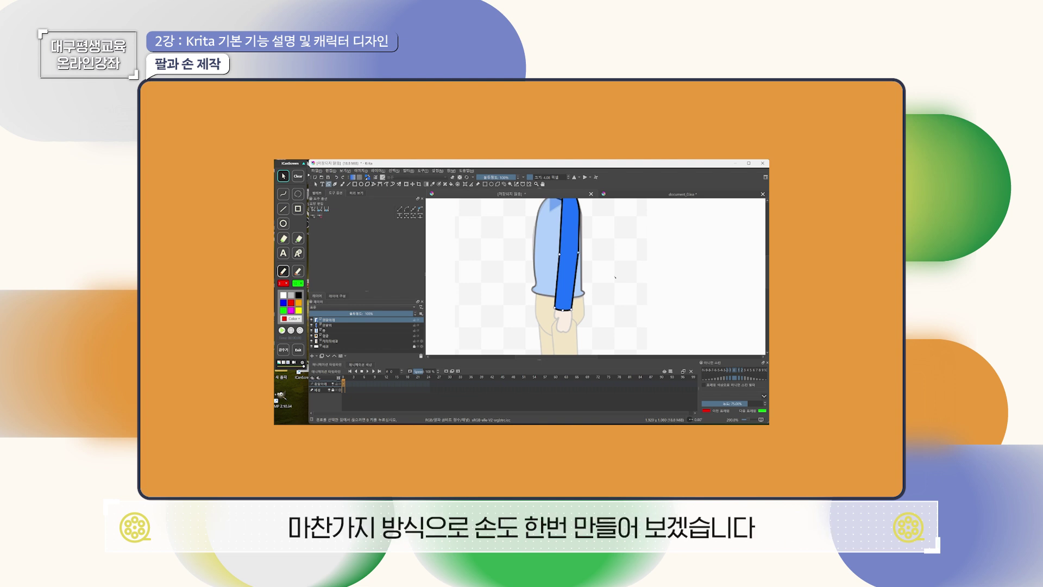
# Add a vector layer named 왼손 for the left hand.
pyautogui.scroll(3, 615, 277)
pyautogui.click(379, 184)
pyautogui.click(317, 356)
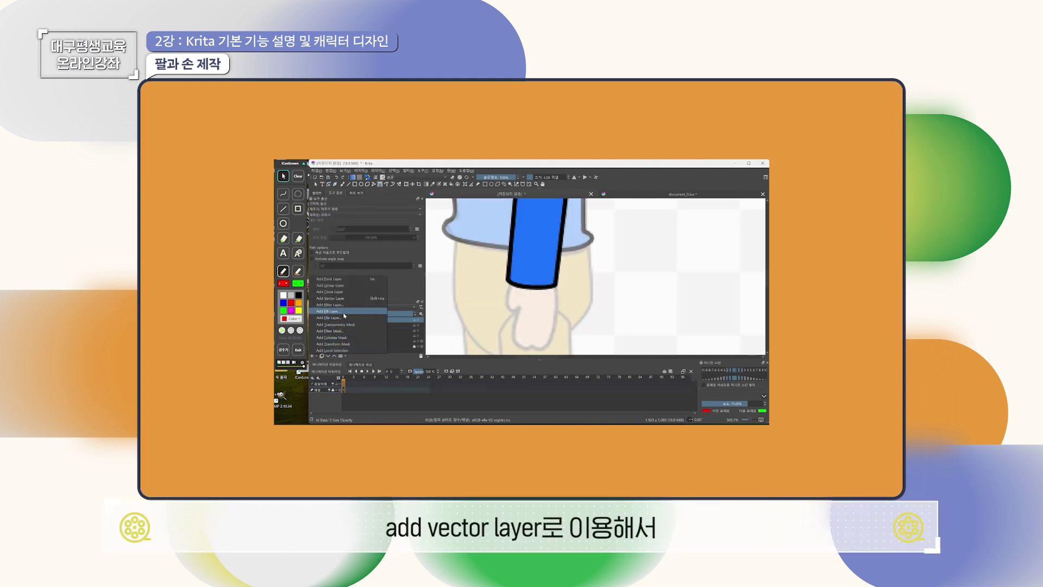
pyautogui.click(333, 298)
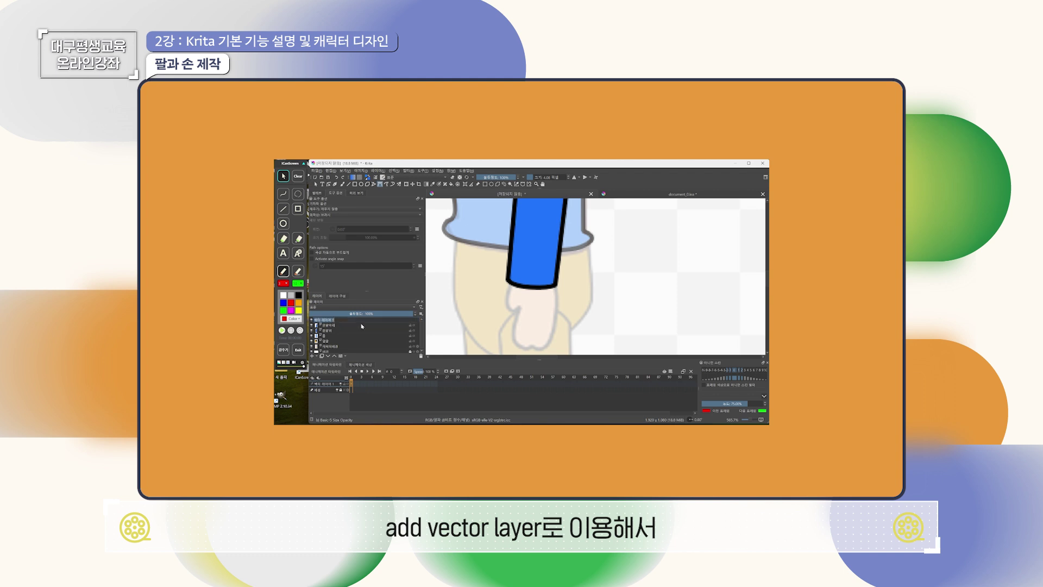
pyautogui.write('ㅇ')
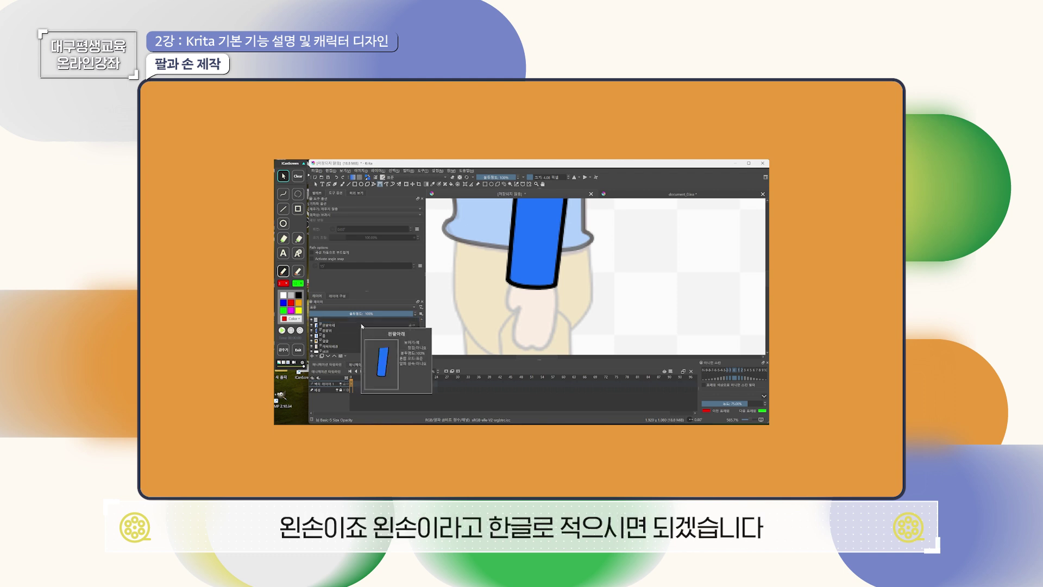
pyautogui.write('손')
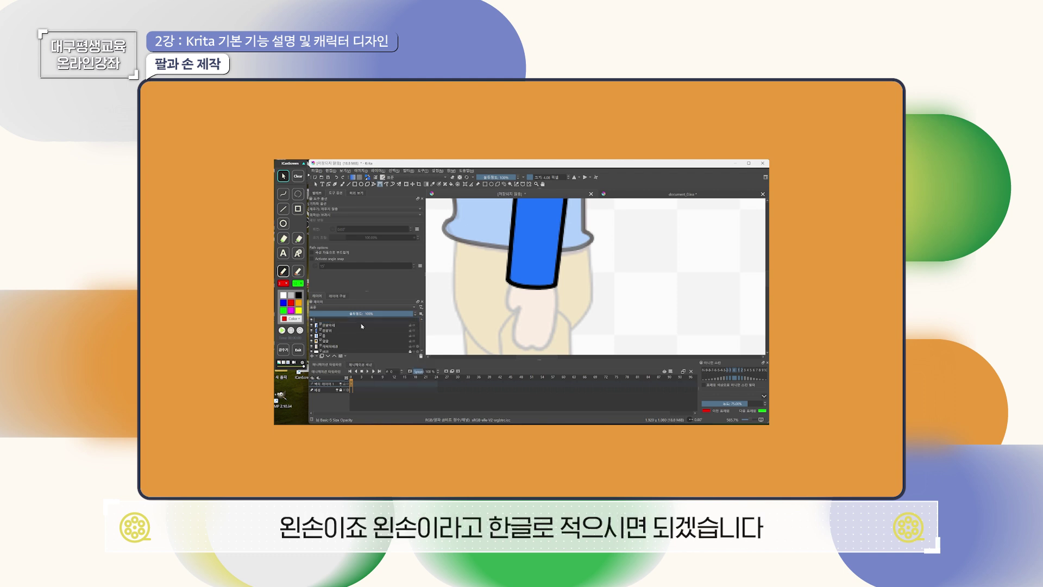
pyautogui.press('Return')
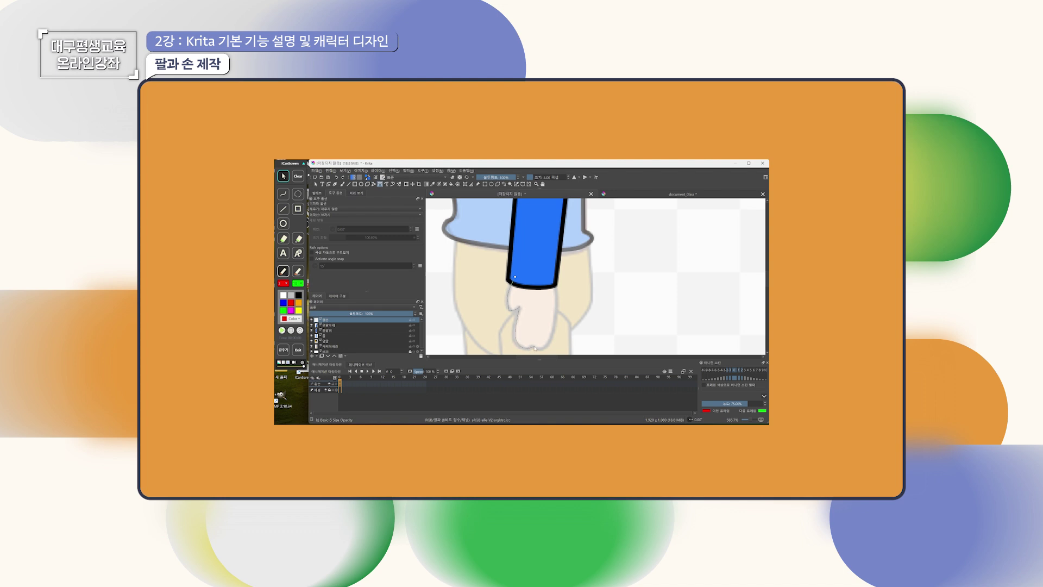
# Trace the left hand in the reference drawing as a closed path that overlaps the end of the sleeve.
pyautogui.click(515, 277)
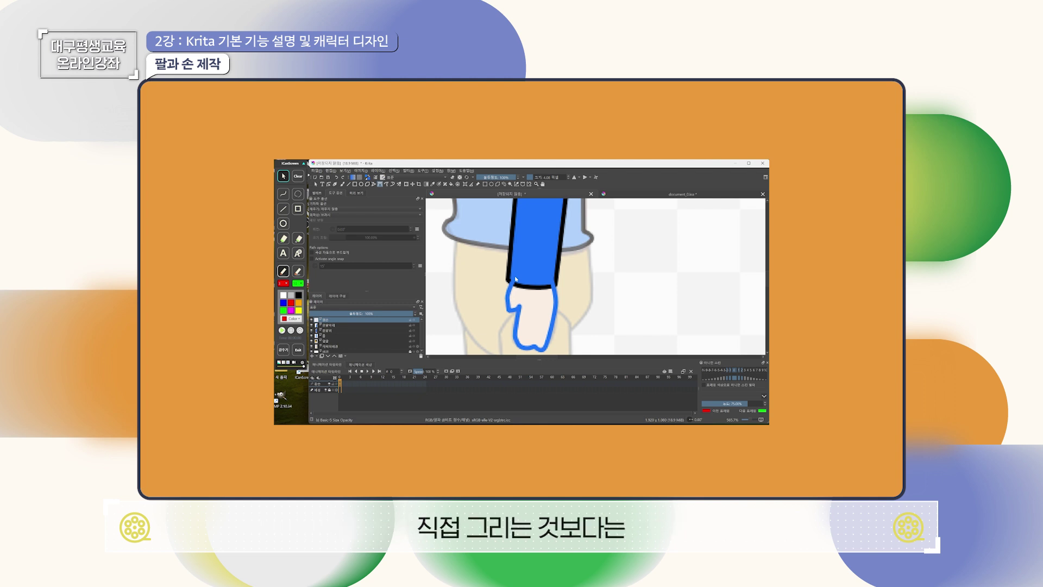
# Give the hand shape a black outline and a solid orange-yellow fill.
pyautogui.click(316, 185)
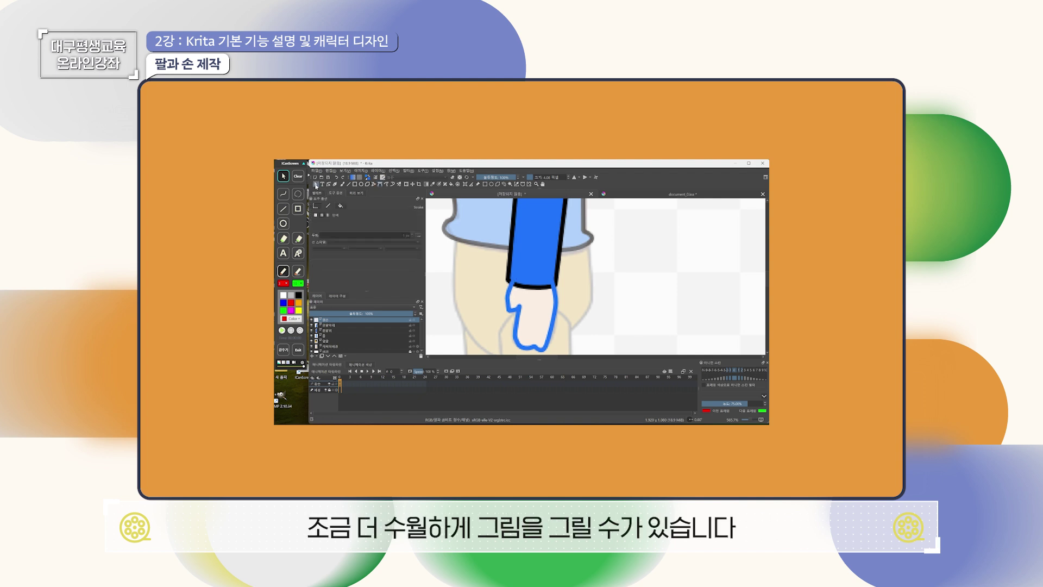
pyautogui.click(521, 314)
pyautogui.click(341, 205)
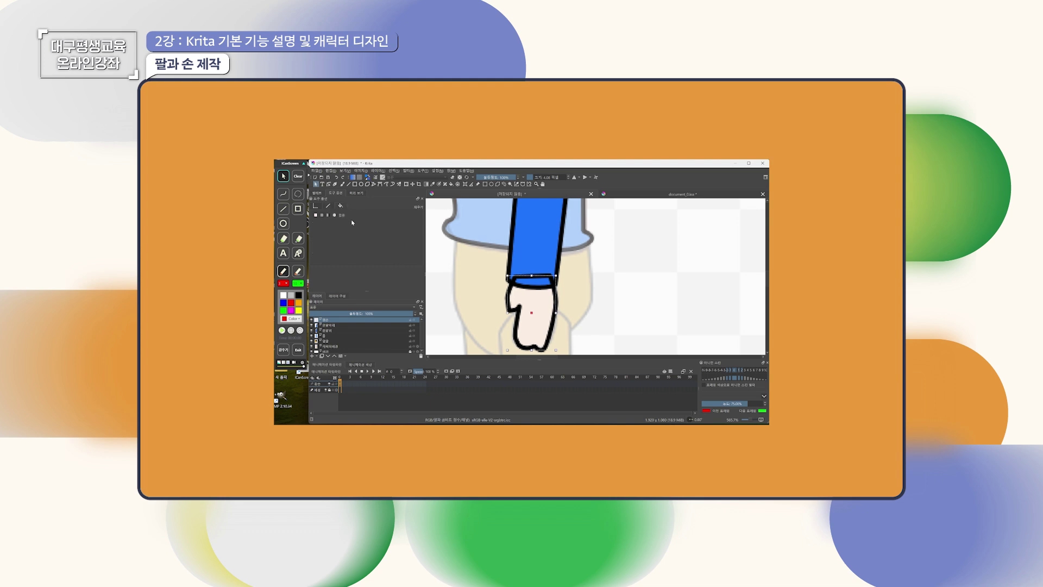
pyautogui.click(335, 216)
pyautogui.click(405, 223)
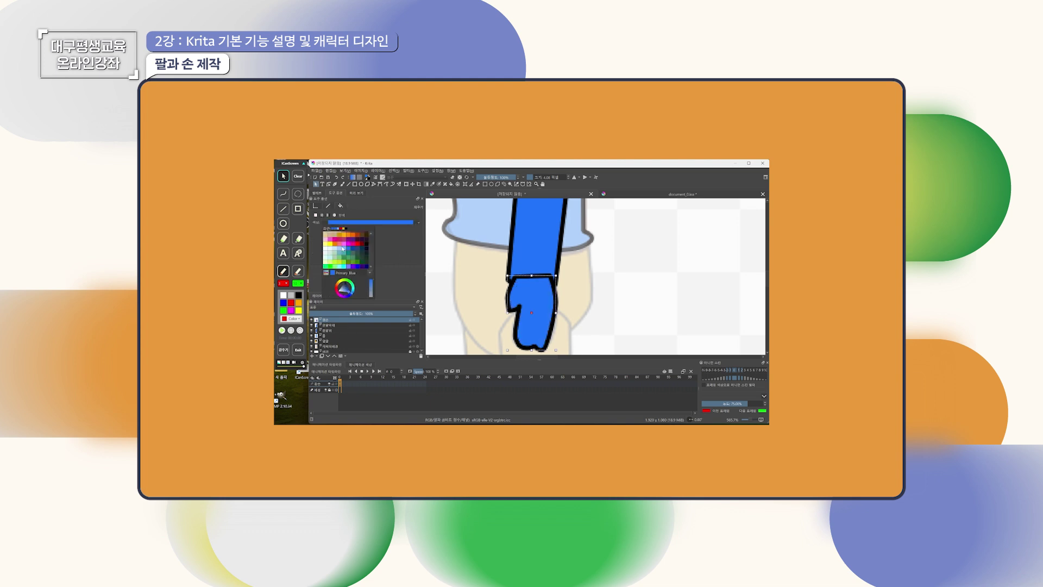
pyautogui.click(344, 237)
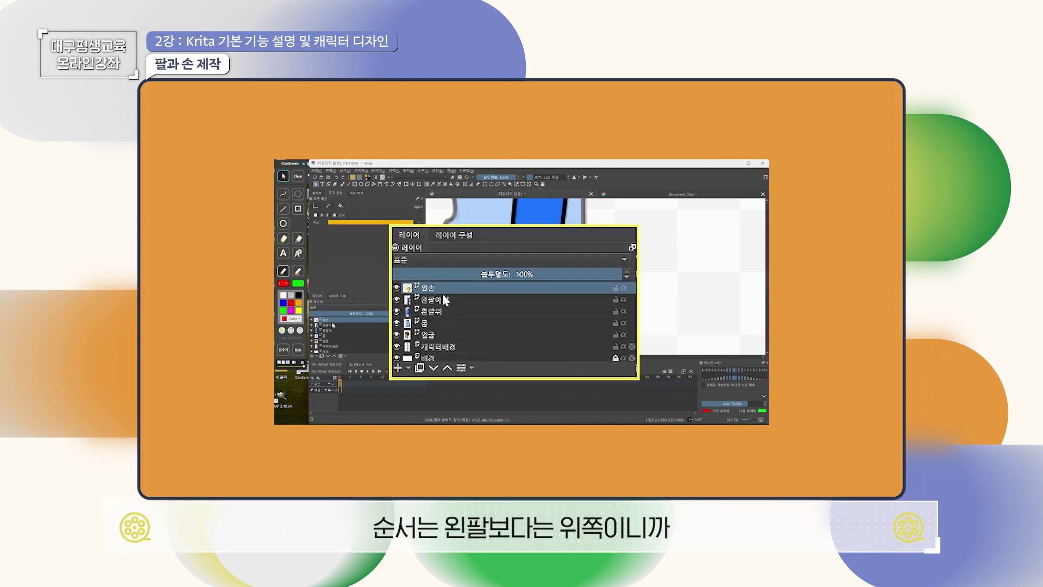
# Move the 왼손 layer beneath both left arm layers and enlarge the layer list with 왼팔아래 selected.
pyautogui.moveTo(333, 321); pyautogui.dragTo(344, 335)
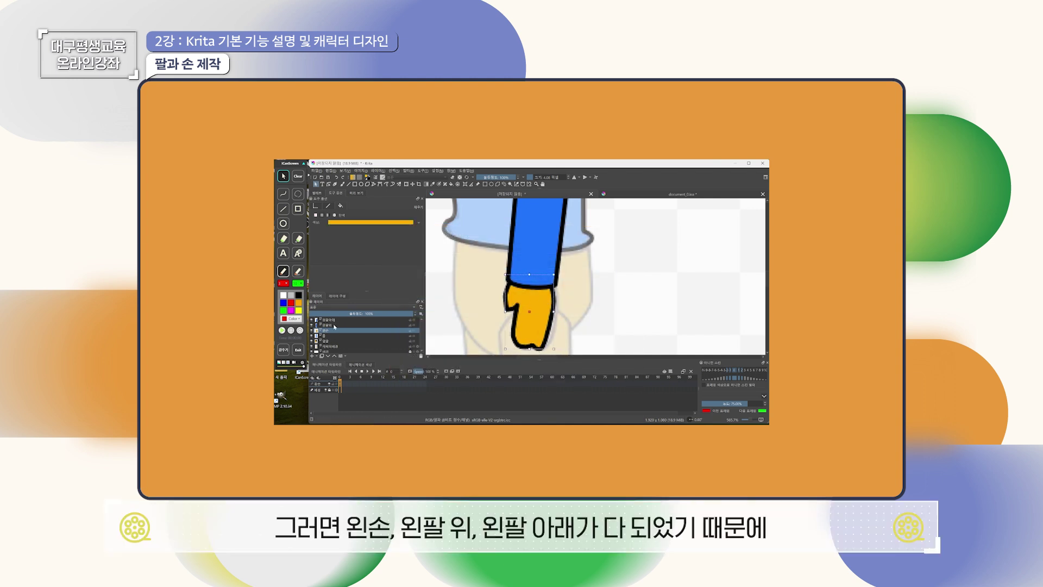
pyautogui.click(334, 320)
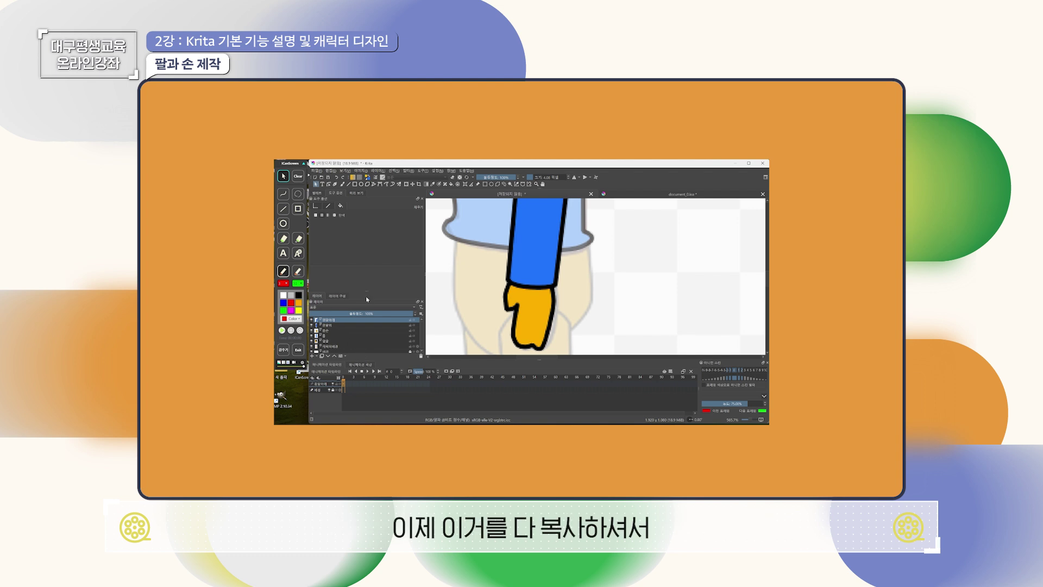
pyautogui.moveTo(368, 292); pyautogui.dragTo(370, 262)
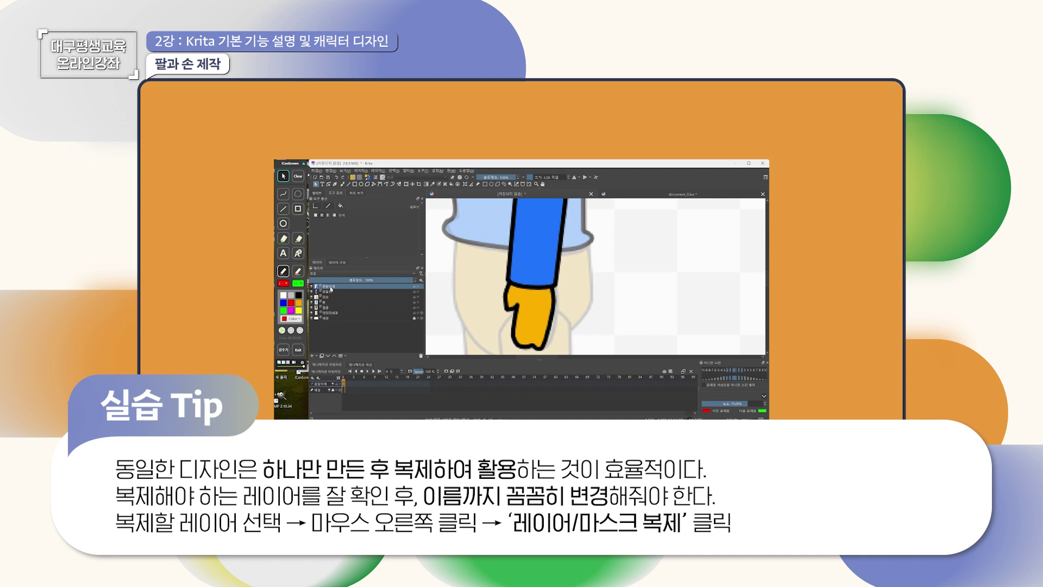
# Duplicate the 왼팔아래 layer and rename the copy 오른팔아래.
pyautogui.rightClick(331, 288)
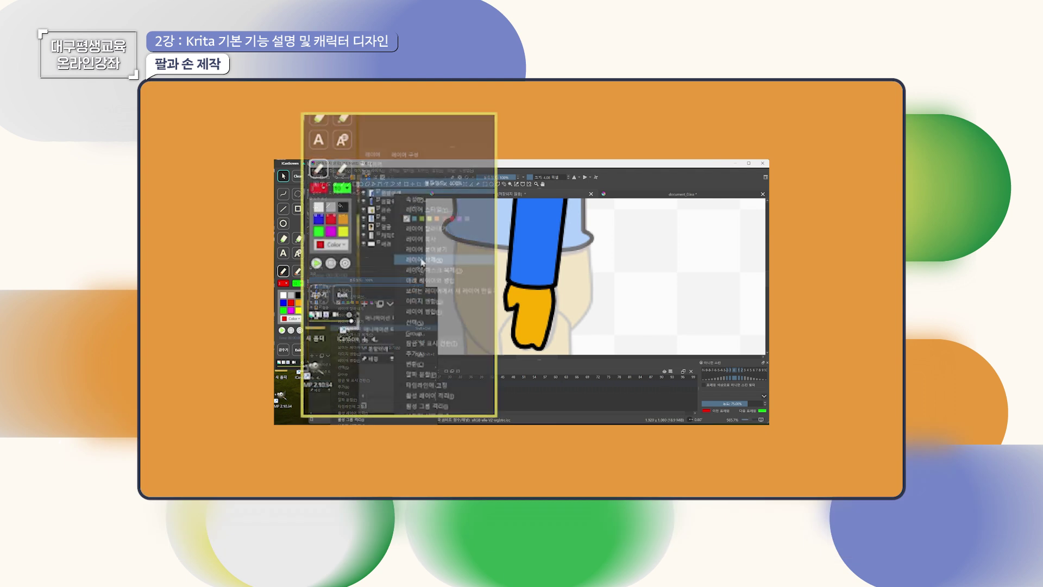
pyautogui.click(457, 270)
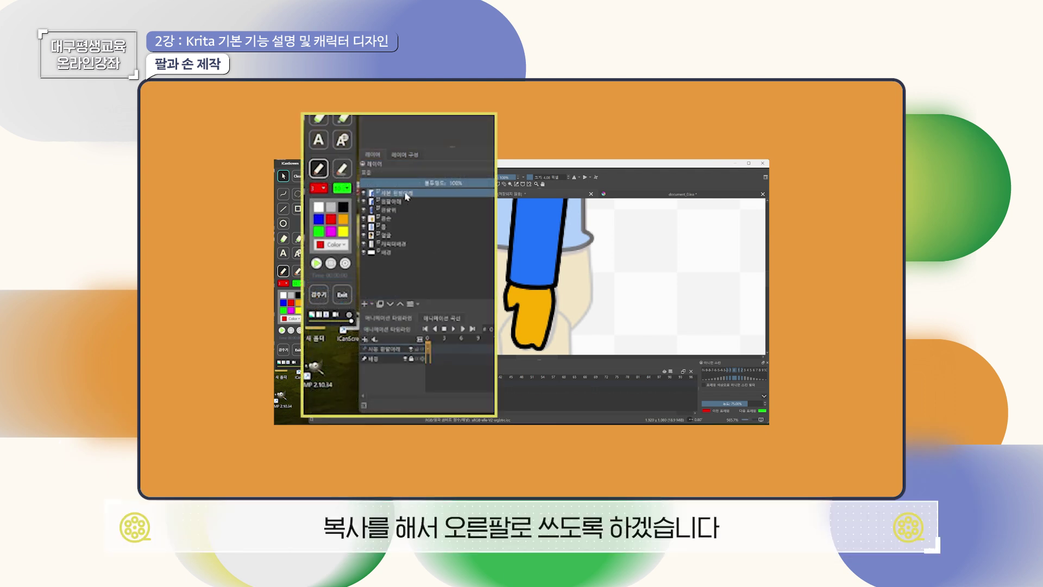
pyautogui.doubleClick(407, 197)
pyautogui.press('BackSpace')
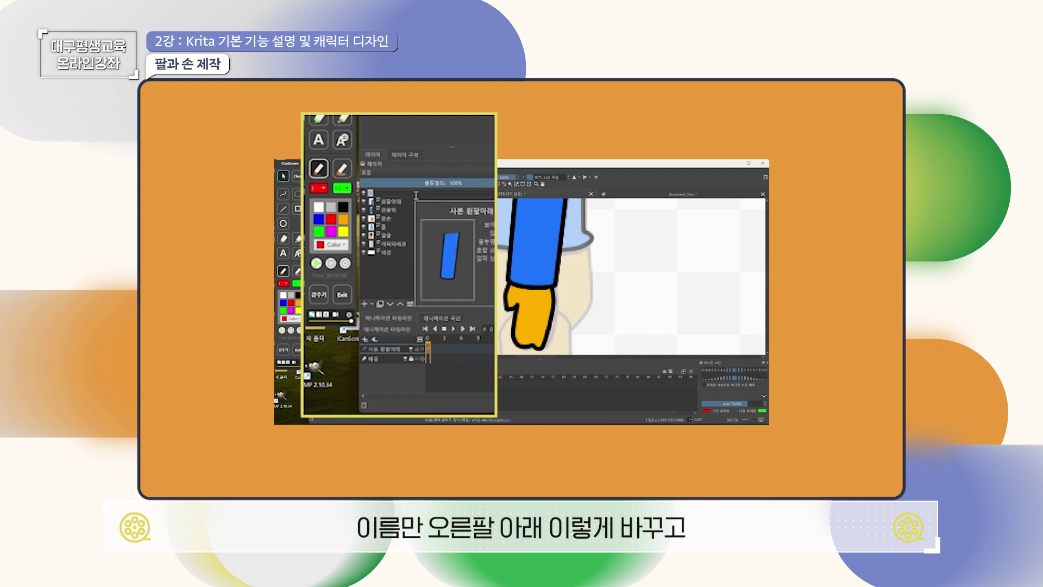
pyautogui.write('오른팔아래')
pyautogui.press('Return')
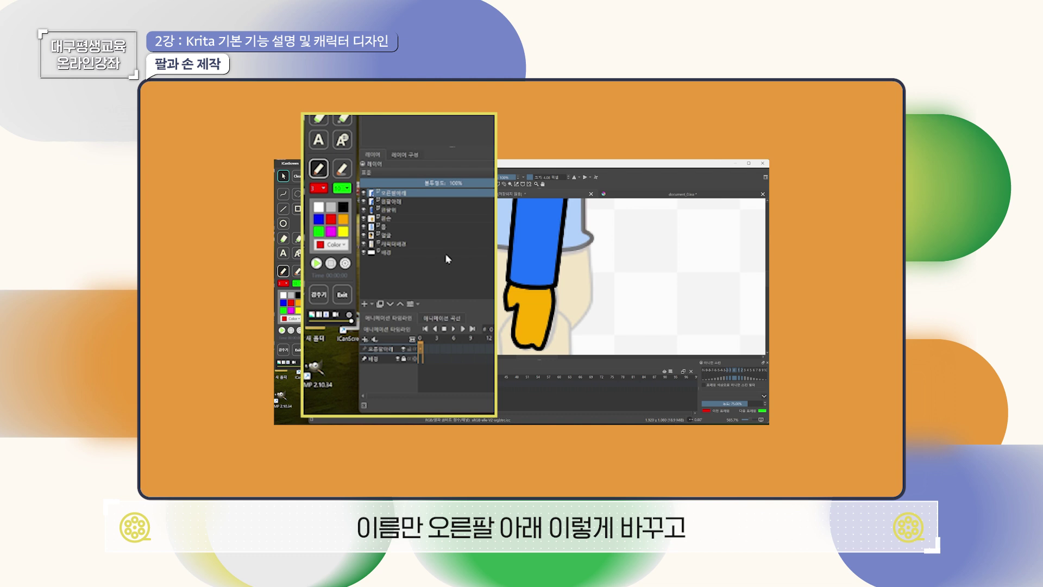
# Duplicate the 왼팔위 layer and rename the copy 오른팔위.
pyautogui.click(392, 211)
pyautogui.rightClick(392, 211)
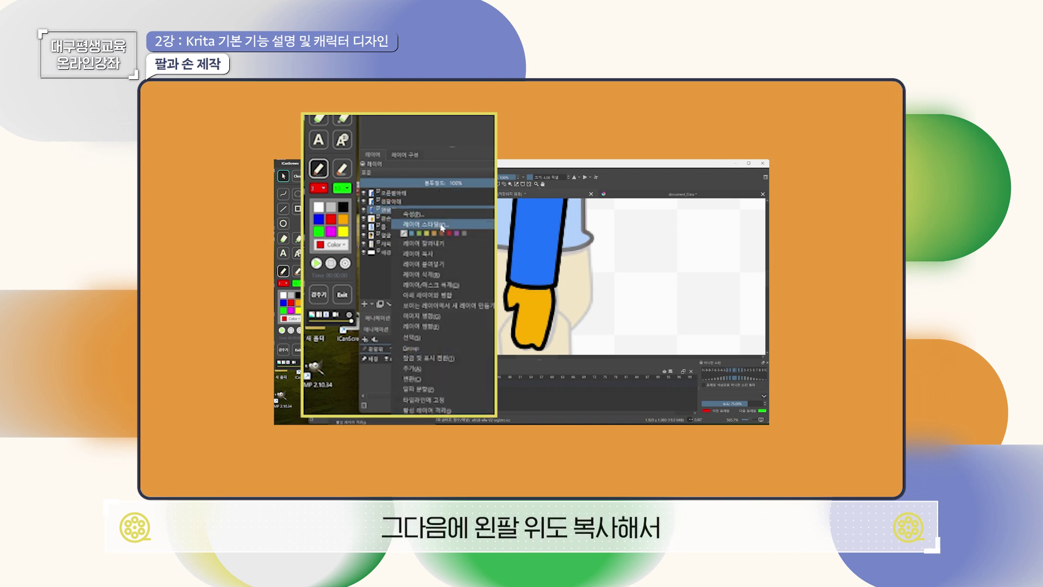
pyautogui.click(449, 286)
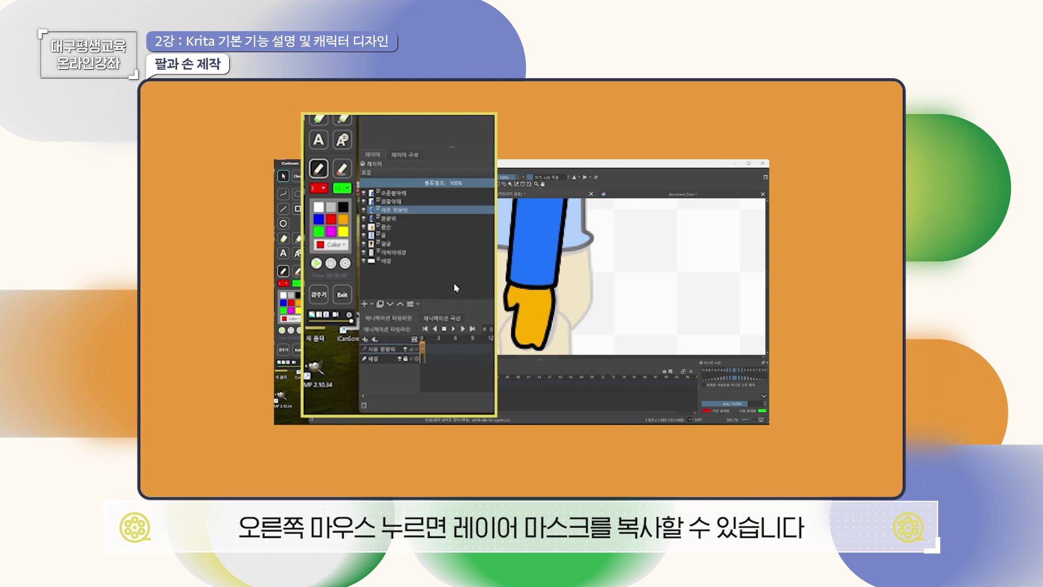
pyautogui.doubleClick(404, 212)
pyautogui.press('BackSpace')
pyautogui.write('오른팔위')
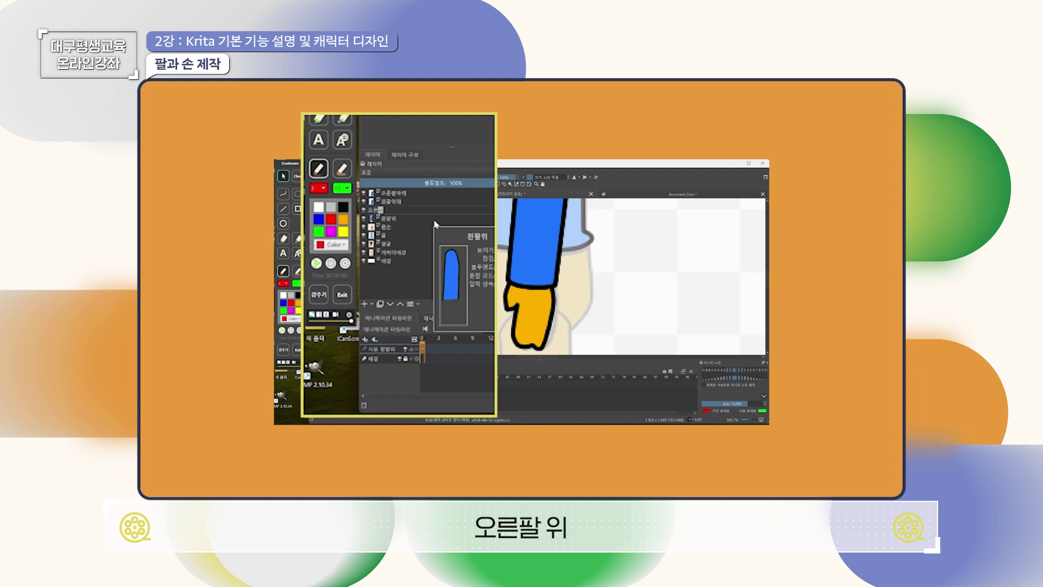
pyautogui.press('Return')
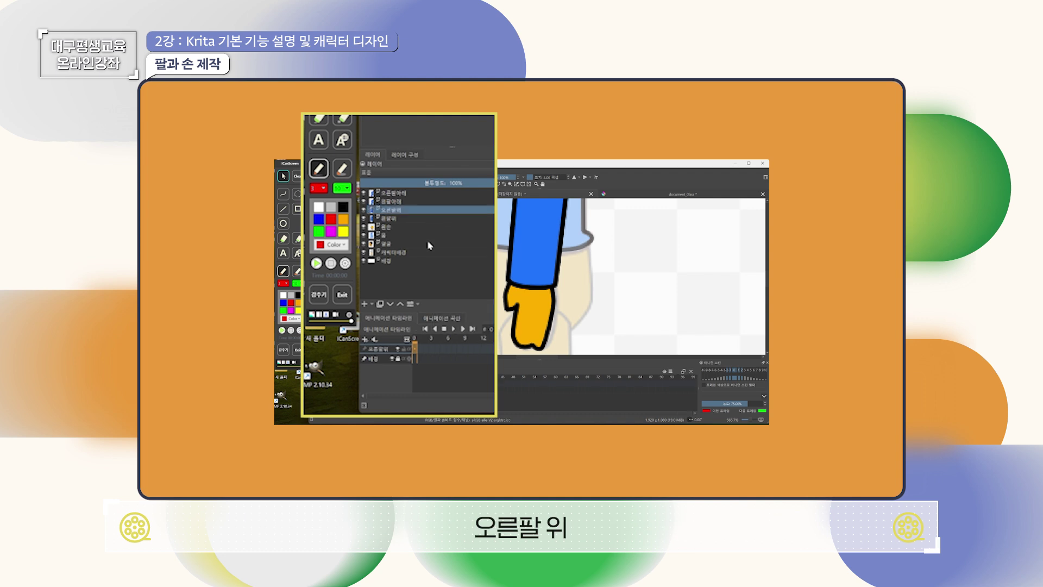
# Duplicate the 왼손 layer and rename the copy 오른손.
pyautogui.click(390, 227)
pyautogui.rightClick(391, 405)
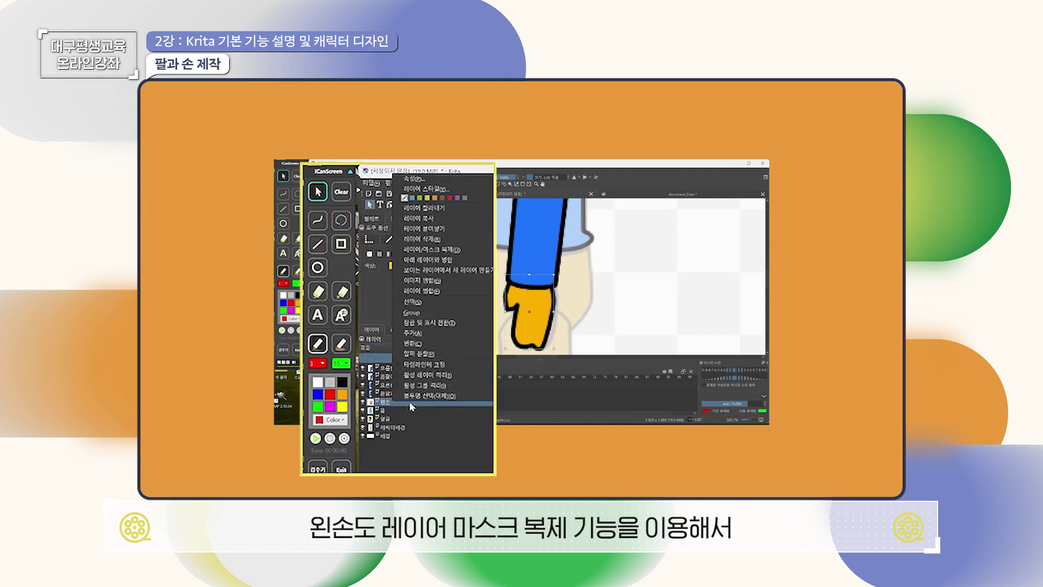
pyautogui.click(467, 250)
pyautogui.doubleClick(486, 401)
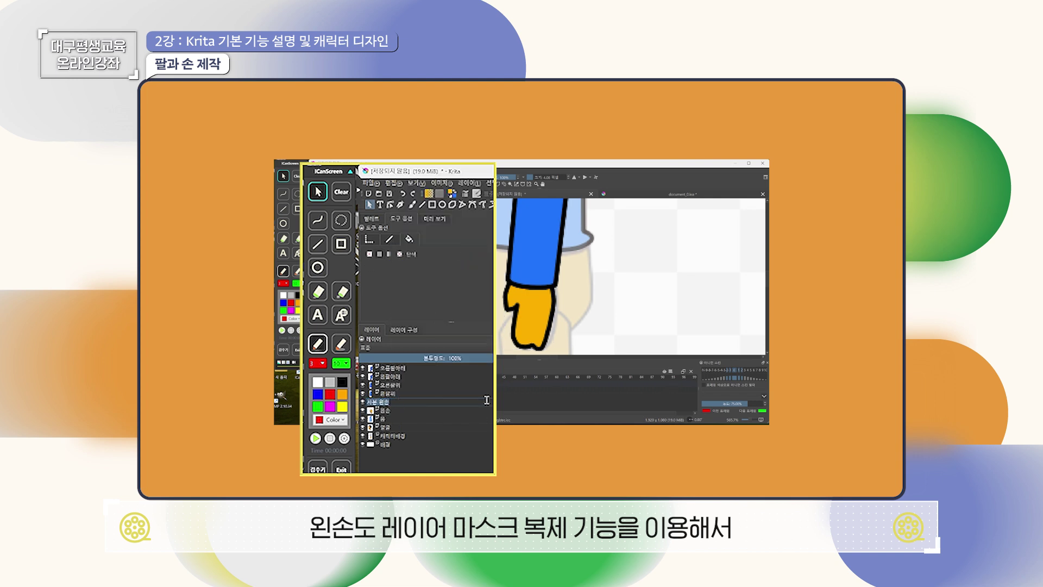
pyautogui.write('오른손')
pyautogui.press('Return')
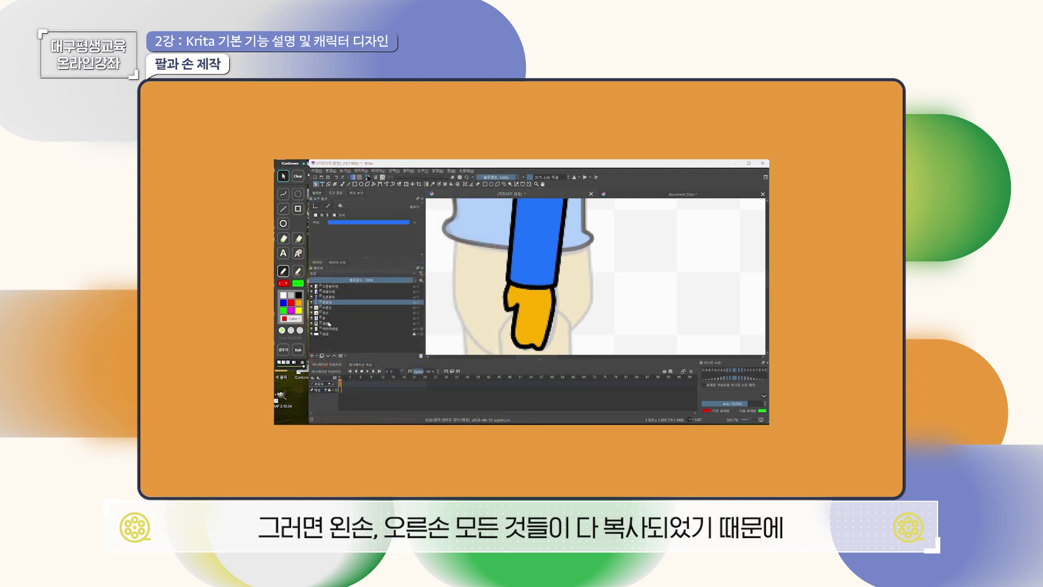
# Move the lower right arm and right hand layers beneath the 몸 layer in the layer stack.
pyautogui.click(330, 286)
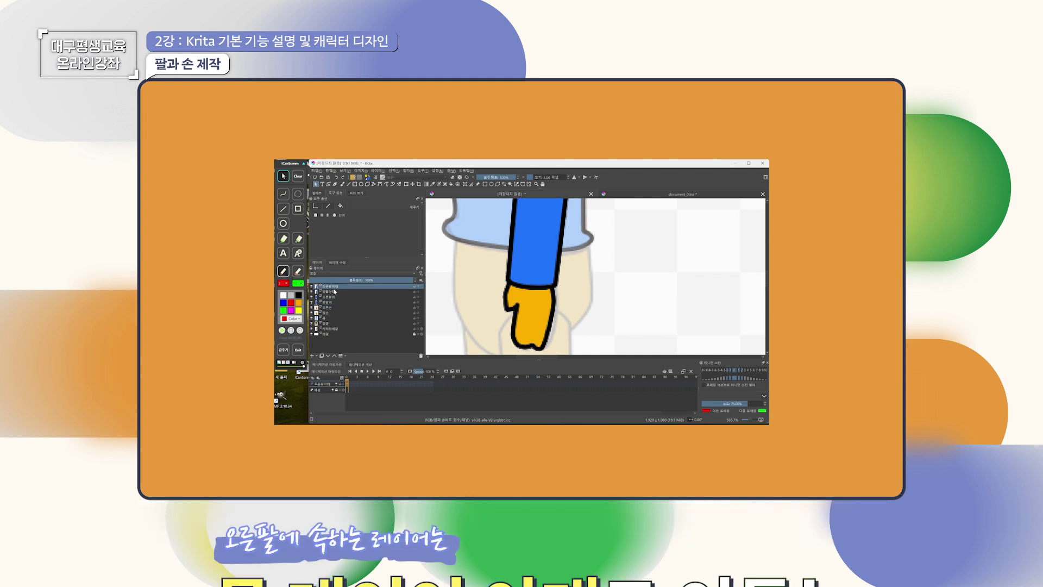
pyautogui.click(326, 319)
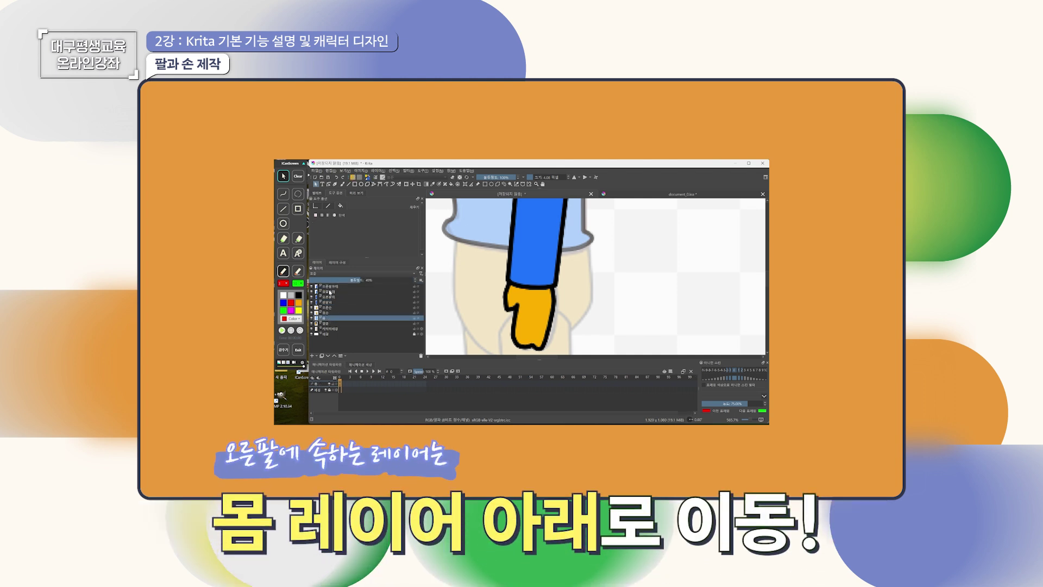
pyautogui.moveTo(338, 287); pyautogui.dragTo(345, 321)
pyautogui.moveTo(332, 287); pyautogui.dragTo(345, 324)
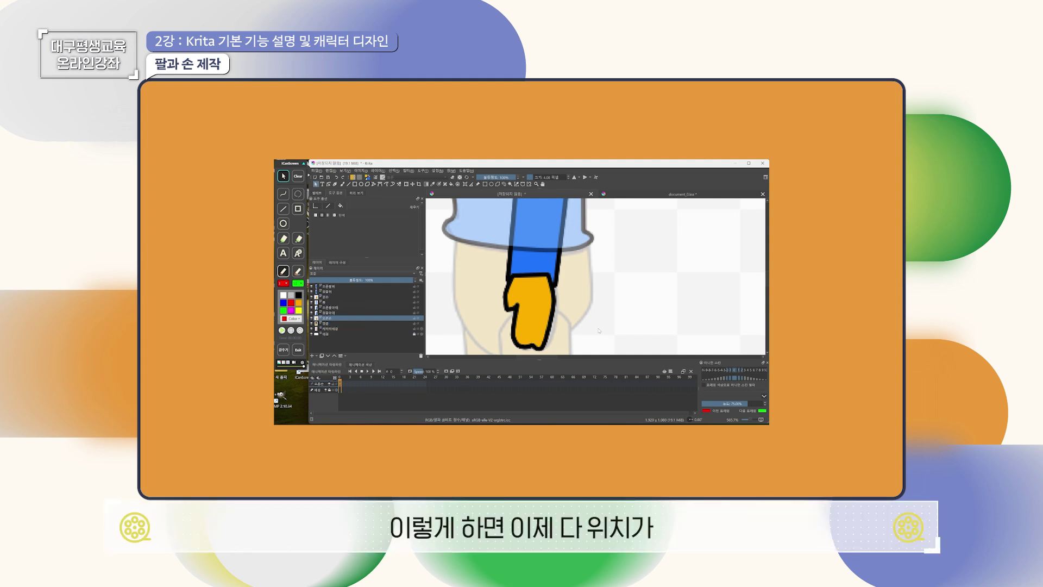
# Raise the opacity of the 몸 layer to 100%.
pyautogui.click(347, 302)
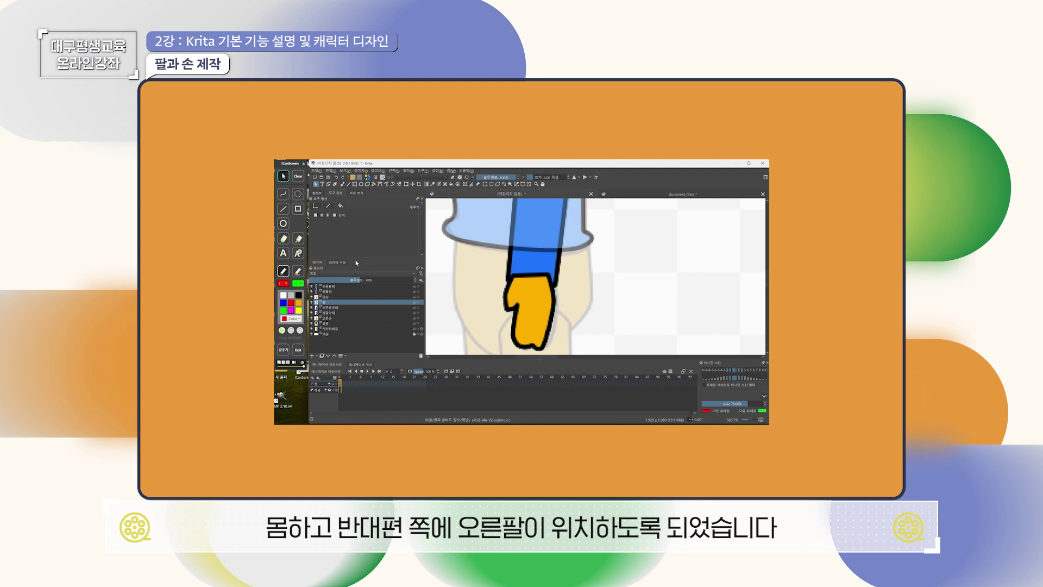
pyautogui.moveTo(353, 279); pyautogui.dragTo(429, 289)
pyautogui.scroll(-4, 504, 303)
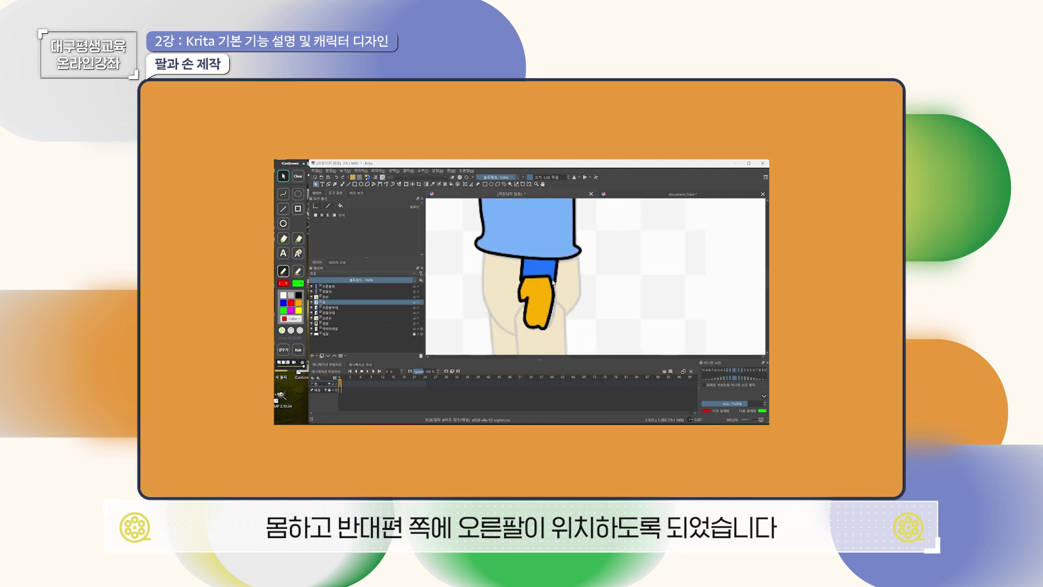
# Move the misplaced 왼팔아래 layer back up so it sits directly above the 왼팔위 layer.
pyautogui.click(331, 291)
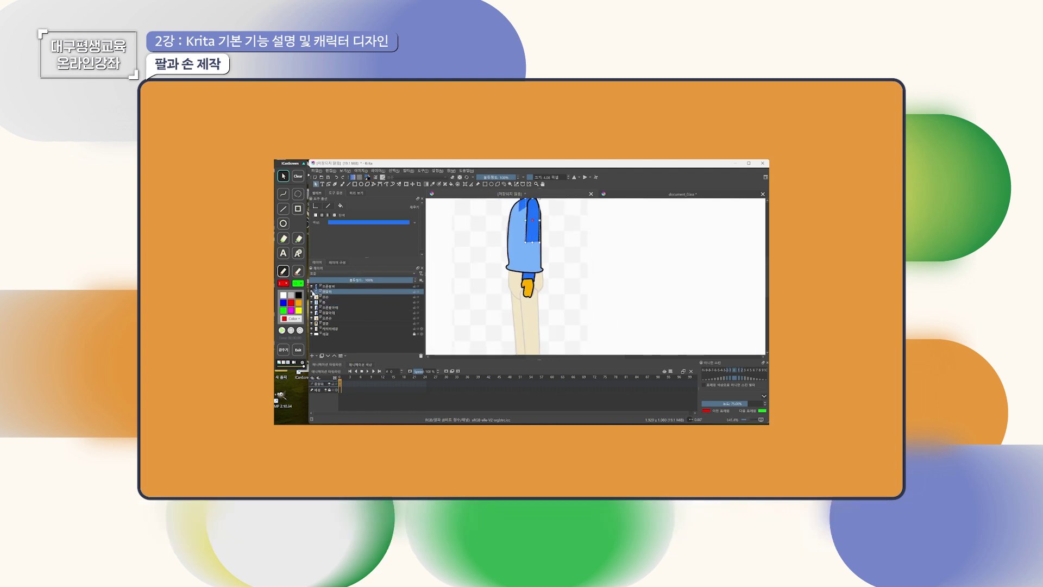
pyautogui.click(312, 286)
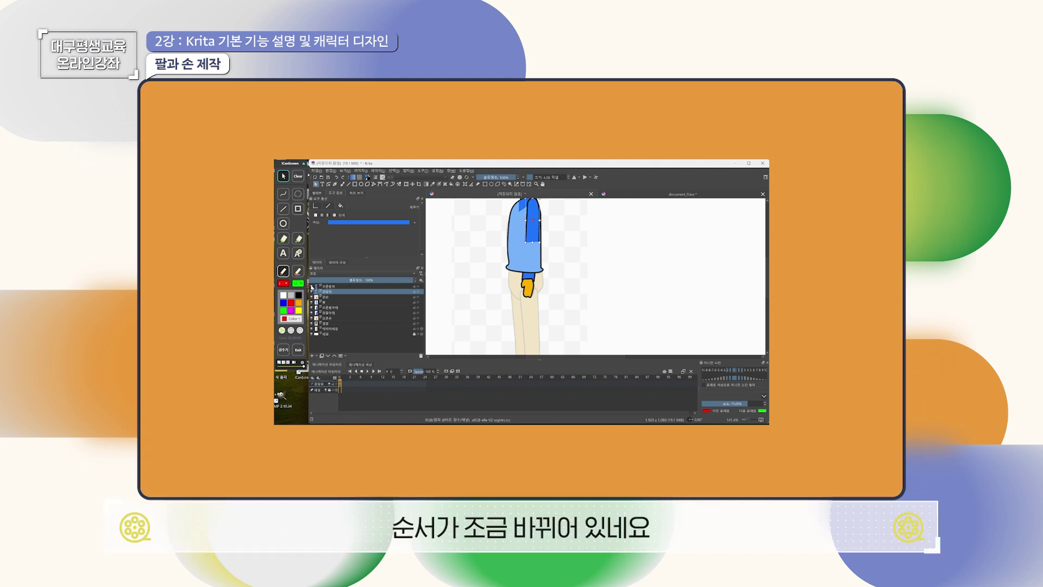
pyautogui.moveTo(329, 313); pyautogui.dragTo(334, 295)
pyautogui.click(315, 296)
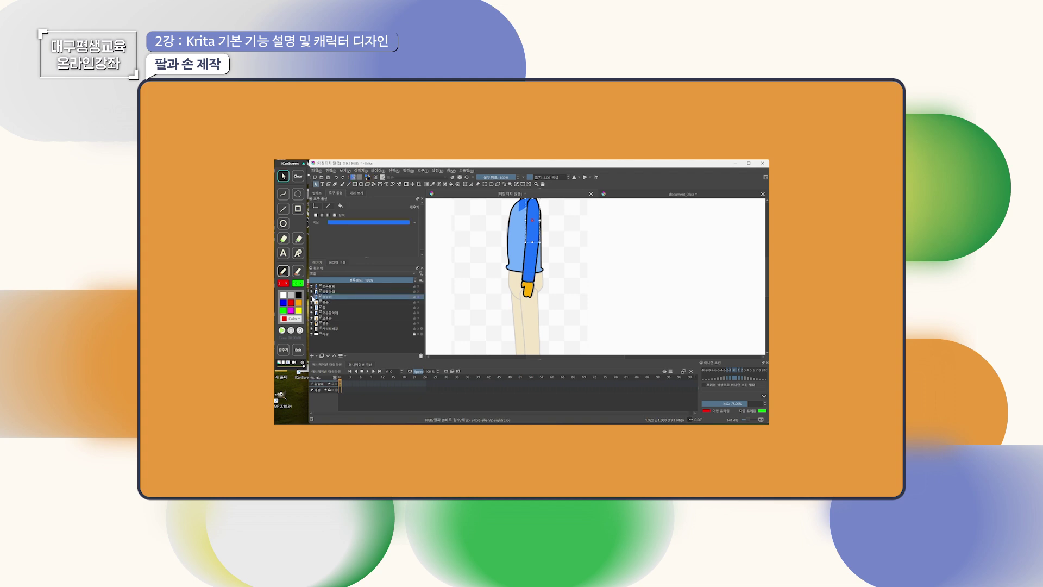
# Hide the 오른팔위, 왼팔위 and 몸 layers, and transform the 오른팔아래 sleeve to a spot beside the body.
pyautogui.click(311, 296)
pyautogui.click(311, 286)
pyautogui.click(312, 292)
pyautogui.click(312, 292)
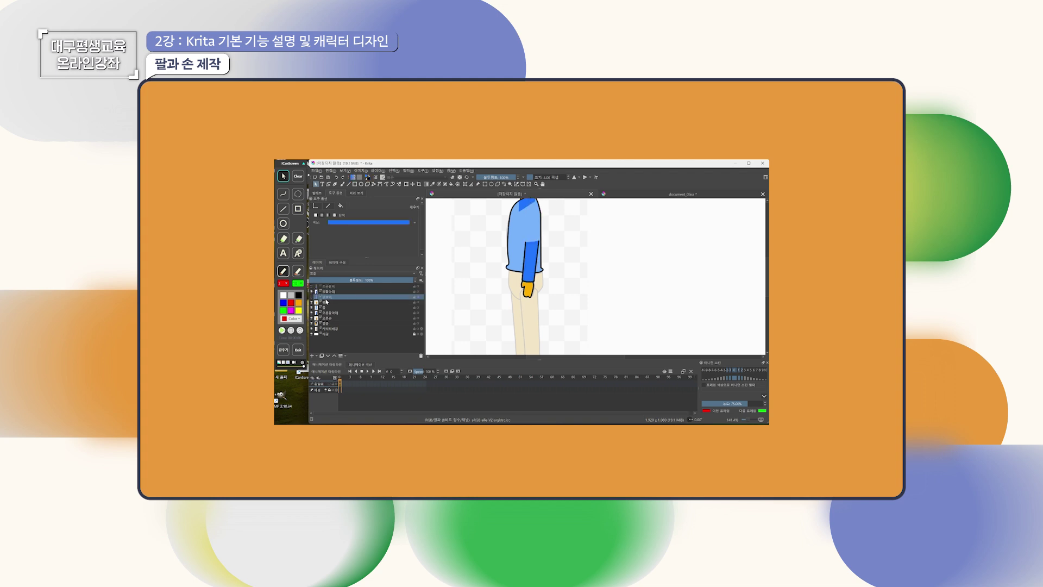
pyautogui.click(312, 308)
pyautogui.click(329, 313)
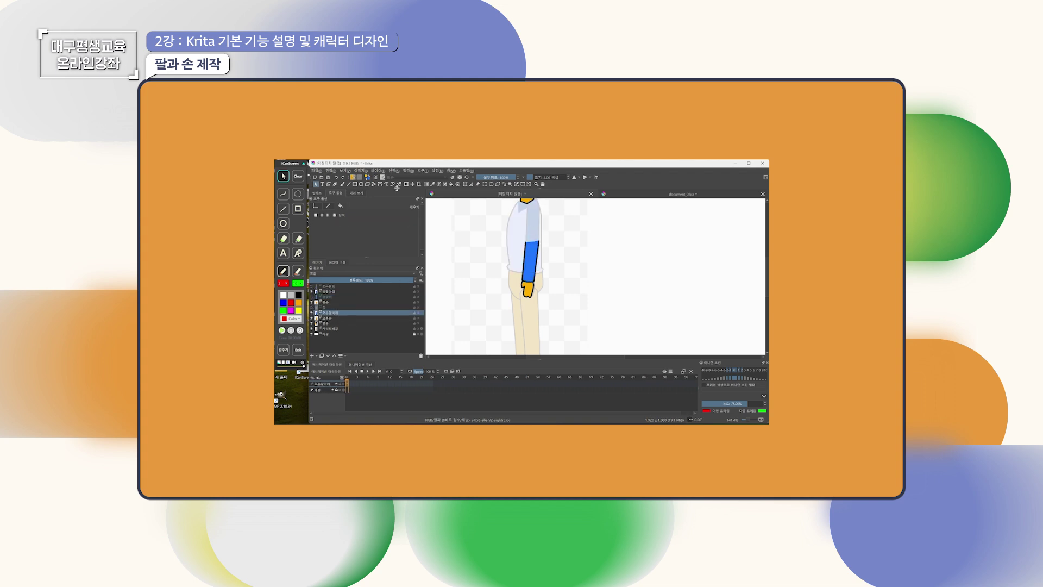
pyautogui.click(406, 184)
pyautogui.moveTo(531, 266); pyautogui.dragTo(477, 257)
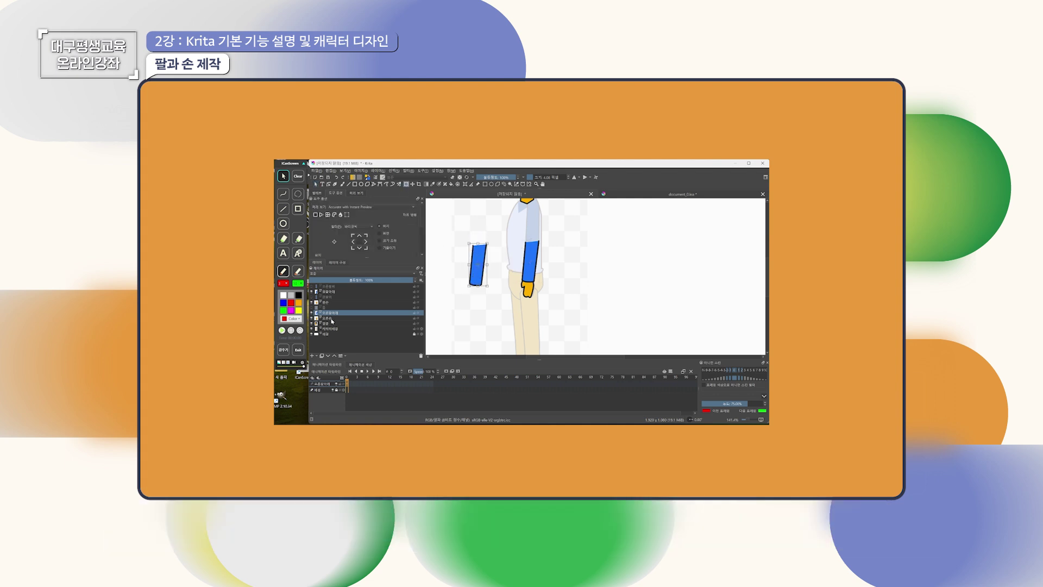
# Restore the visibility of the hidden arm and body layers and move 오른팔위 directly beneath the 몸 layer.
pyautogui.click(336, 303)
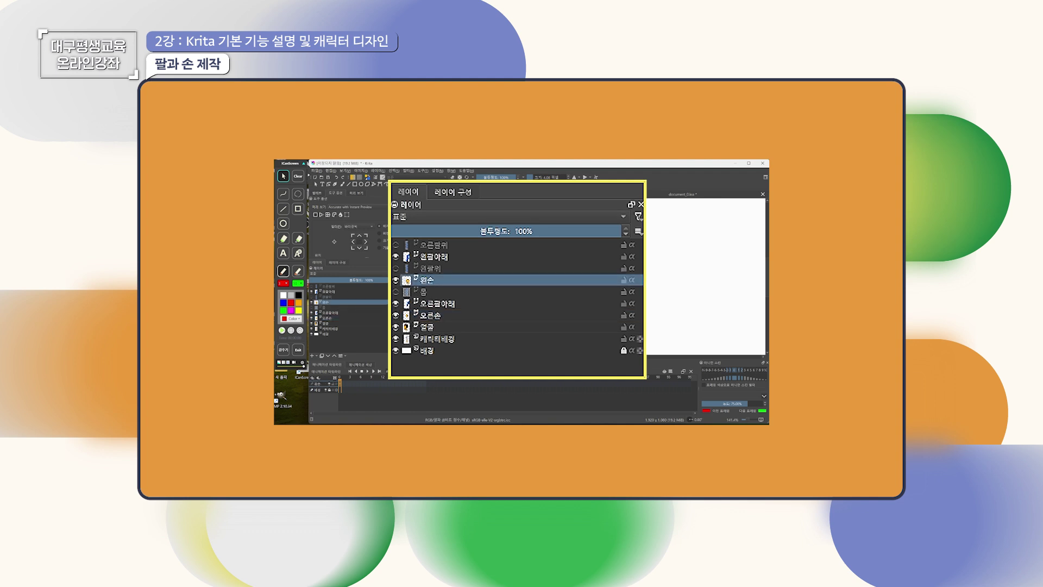
pyautogui.click(339, 292)
pyautogui.click(327, 298)
pyautogui.click(311, 297)
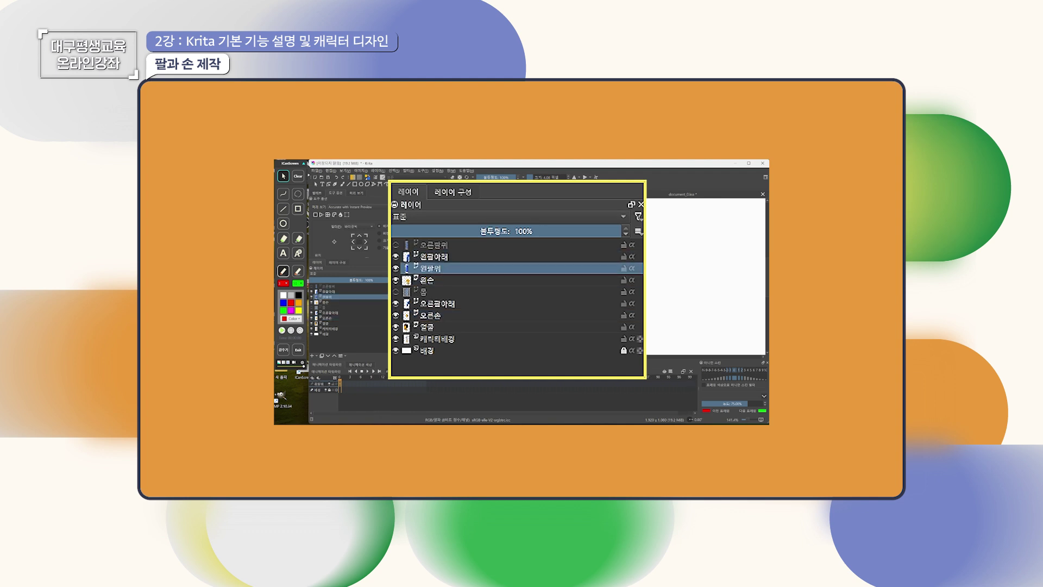
pyautogui.click(311, 308)
pyautogui.click(327, 287)
pyautogui.click(311, 286)
pyautogui.moveTo(326, 286); pyautogui.dragTo(333, 309)
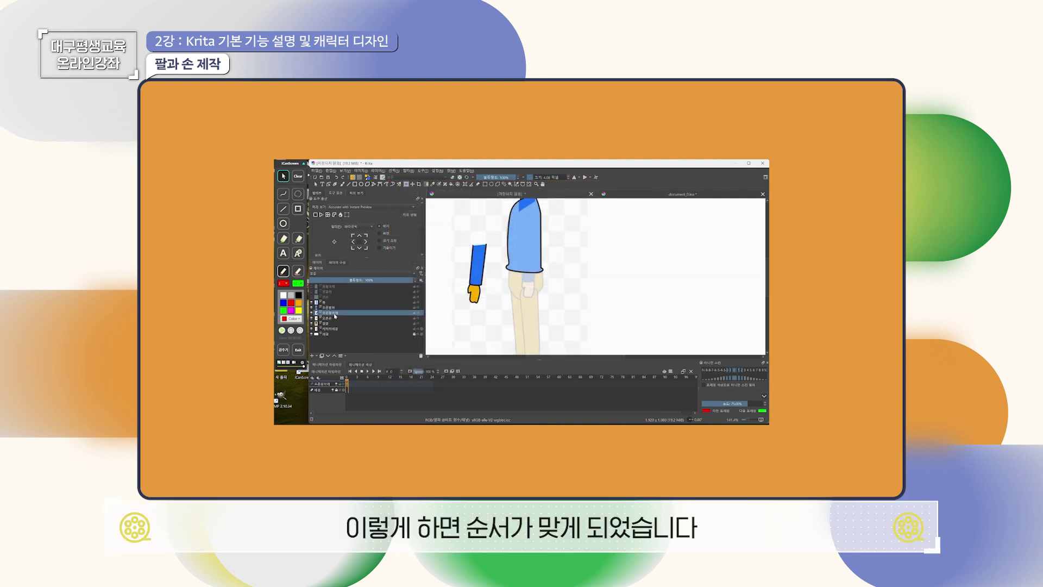
# Make the 왼팔아래, 왼팔위 and 왼손 layers visible on the character.
pyautogui.click(330, 299)
pyautogui.click(329, 296)
pyautogui.click(313, 288)
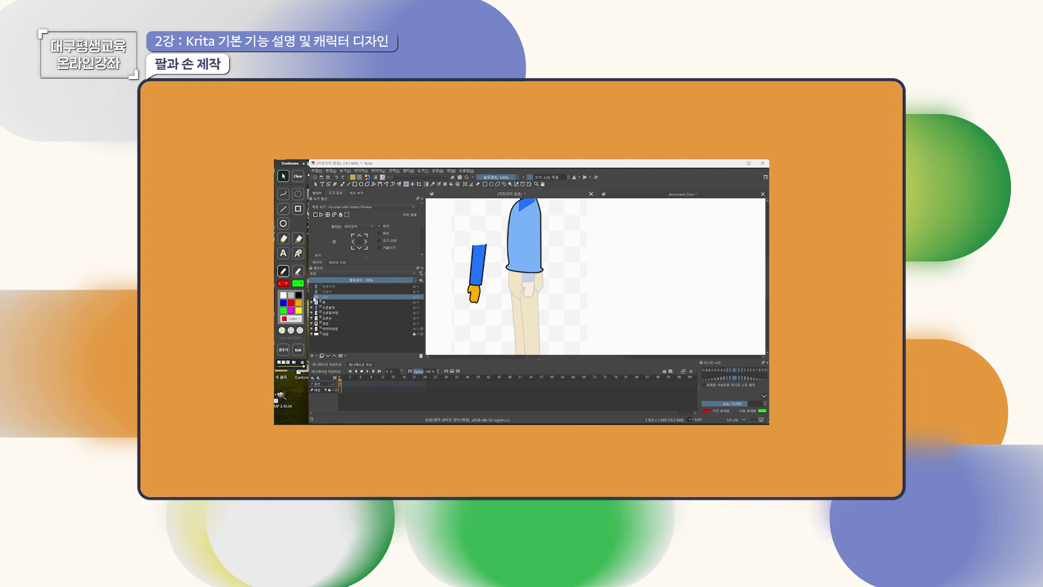
# Try to move the 오른팔아래 and 오른손 layers together using the shape selection tool.
pyautogui.click(338, 317)
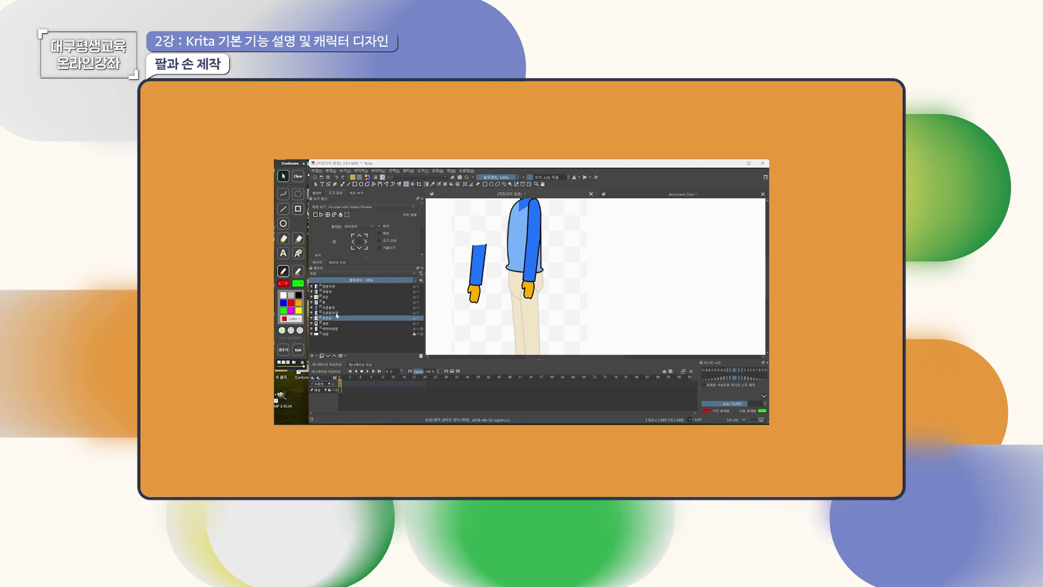
pyautogui.keyDown('shift'); pyautogui.click(333, 313); pyautogui.keyUp('shift')
pyautogui.click(478, 284)
pyautogui.click(332, 313)
pyautogui.click(332, 319)
pyautogui.keyDown('shift'); pyautogui.click(333, 313); pyautogui.keyUp('shift')
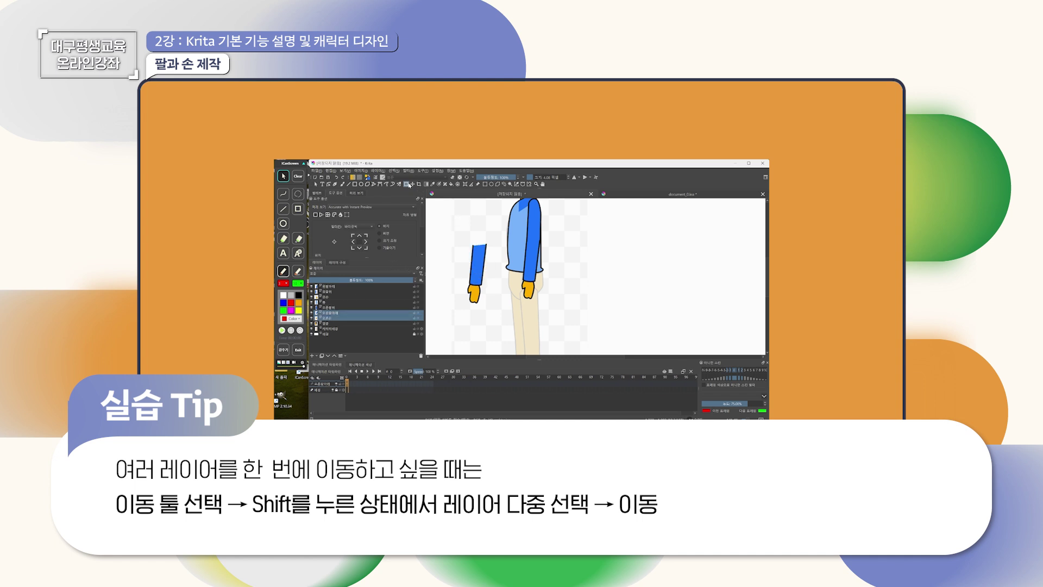
pyautogui.click(317, 185)
pyautogui.moveTo(475, 276)
pyautogui.mouseDown()
pyautogui.moveTo(483, 273)
pyautogui.moveTo(471, 275)
pyautogui.mouseUp()
pyautogui.hotkey('ctrl', 'z')
# Select the 오른팔아래 and 오른손 layers together and move them to the body, slightly offset from the left arm so both hands show.
pyautogui.click(332, 313)
pyautogui.keyDown('shift'); pyautogui.click(332, 318); pyautogui.keyUp('shift')
pyautogui.click(406, 184)
pyautogui.click(412, 184)
pyautogui.moveTo(475, 279); pyautogui.dragTo(521, 274)
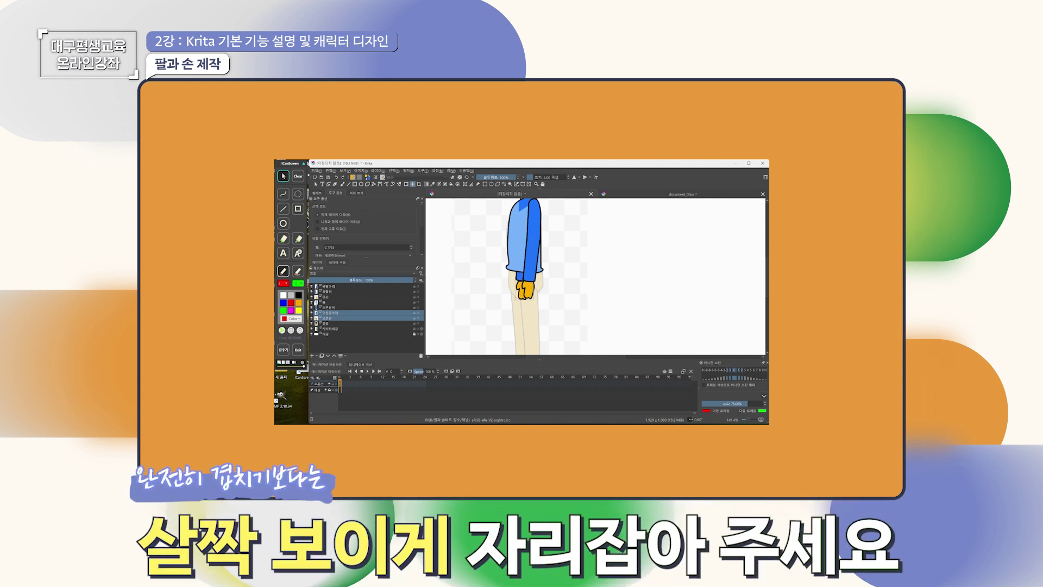
# Adjust the position of the upper right arm behind the body and select the 오른팔위 layer.
pyautogui.click(311, 302)
pyautogui.click(378, 312)
pyautogui.moveTo(533, 232); pyautogui.dragTo(527, 222)
pyautogui.click(329, 308)
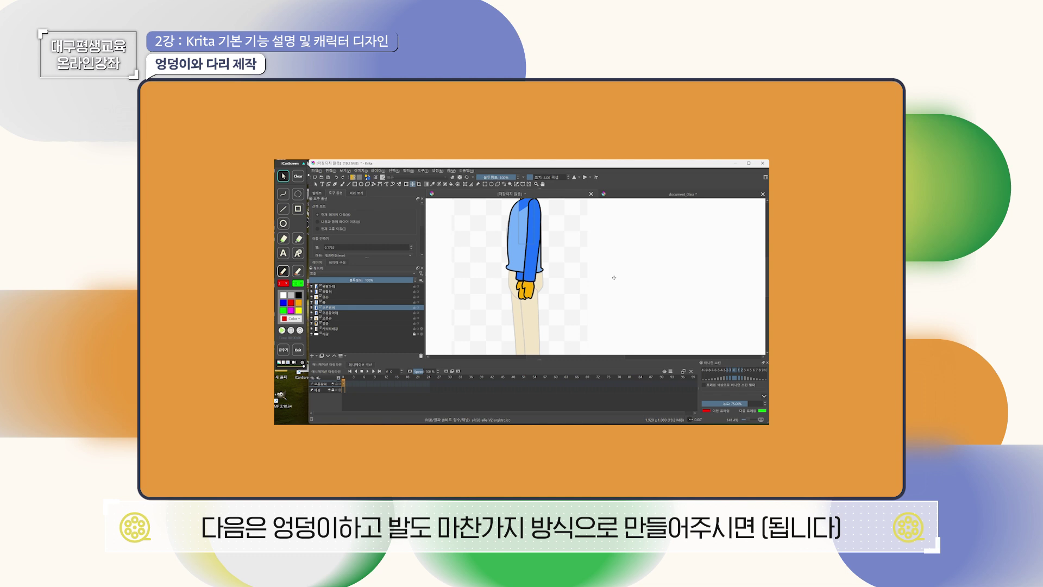
# Add a vector layer directly above the 몸 layer and name it 엉덩이.
pyautogui.scroll(-2, 602, 286)
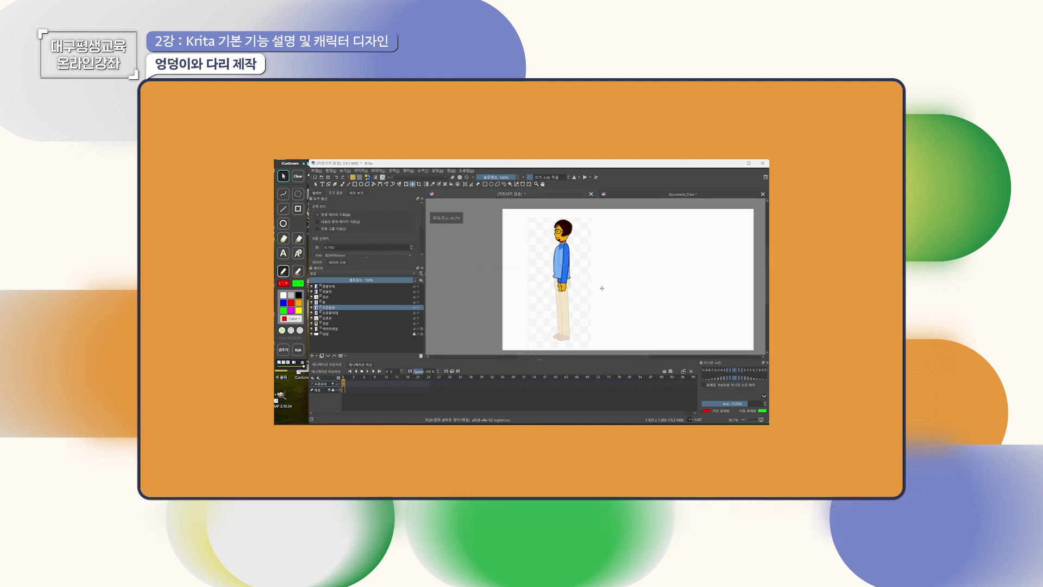
pyautogui.scroll(1, 602, 288)
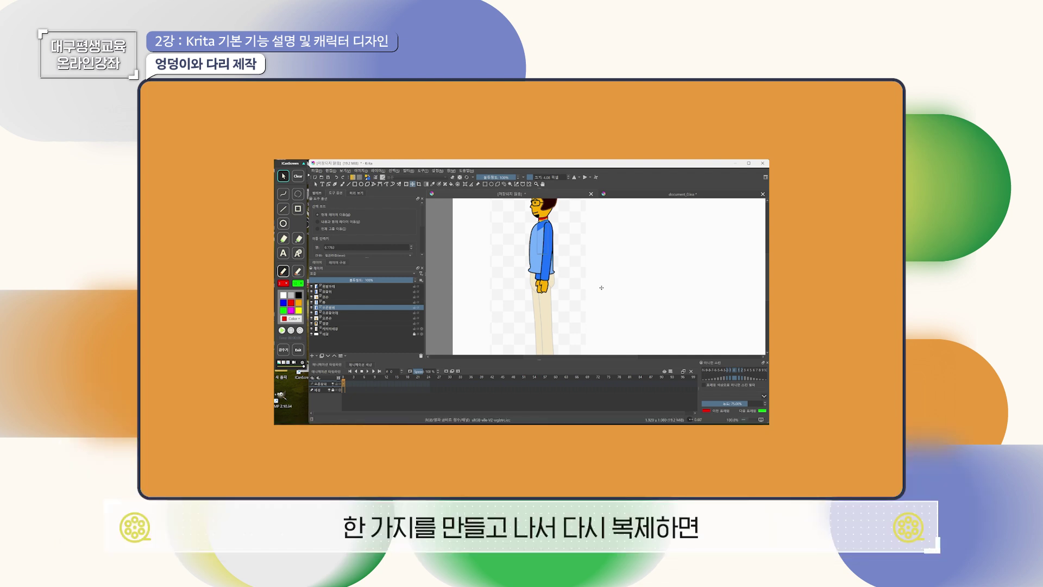
pyautogui.scroll(-3, 542, 292)
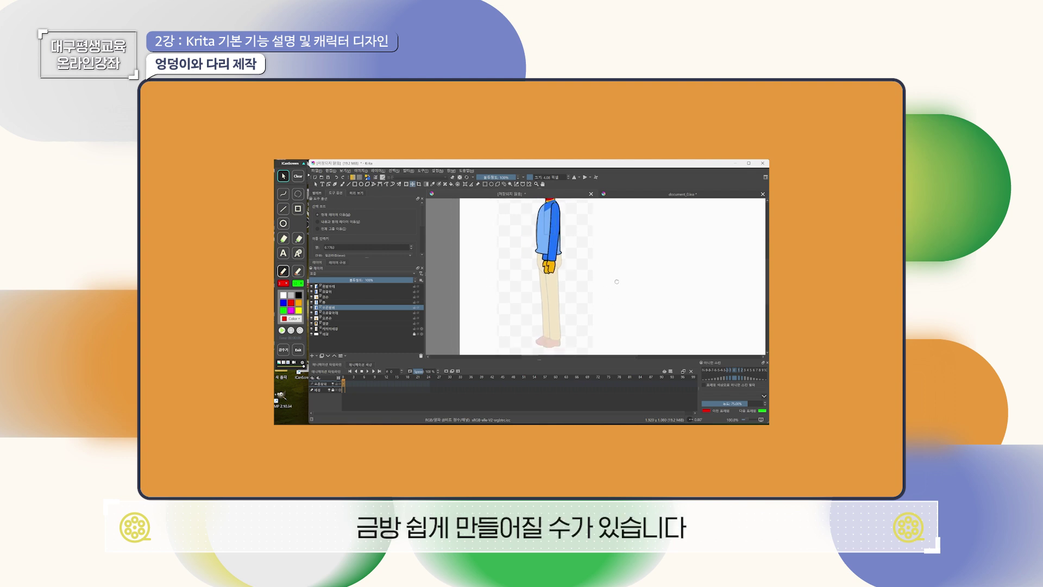
pyautogui.click(330, 303)
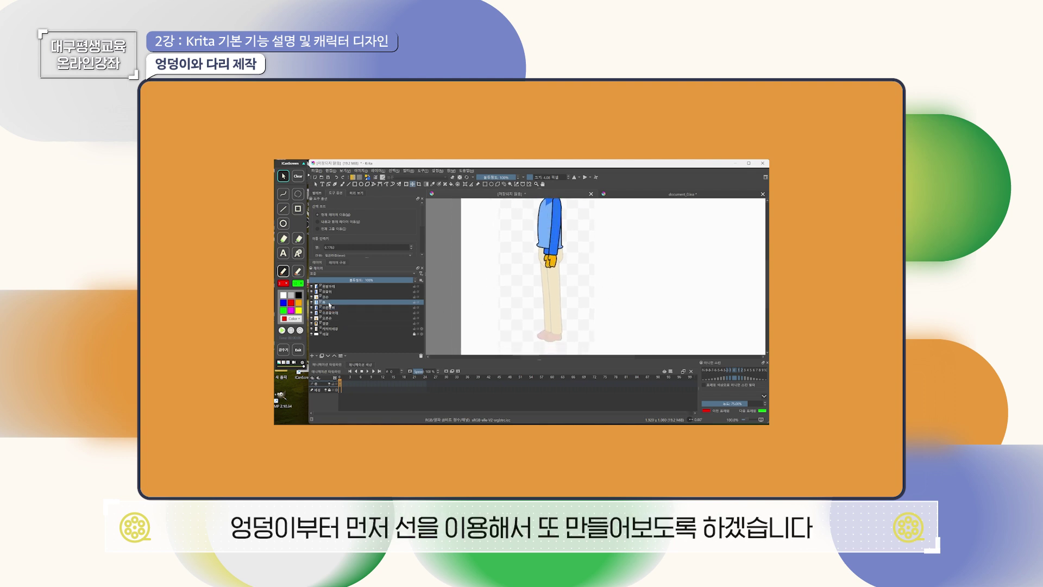
pyautogui.click(381, 185)
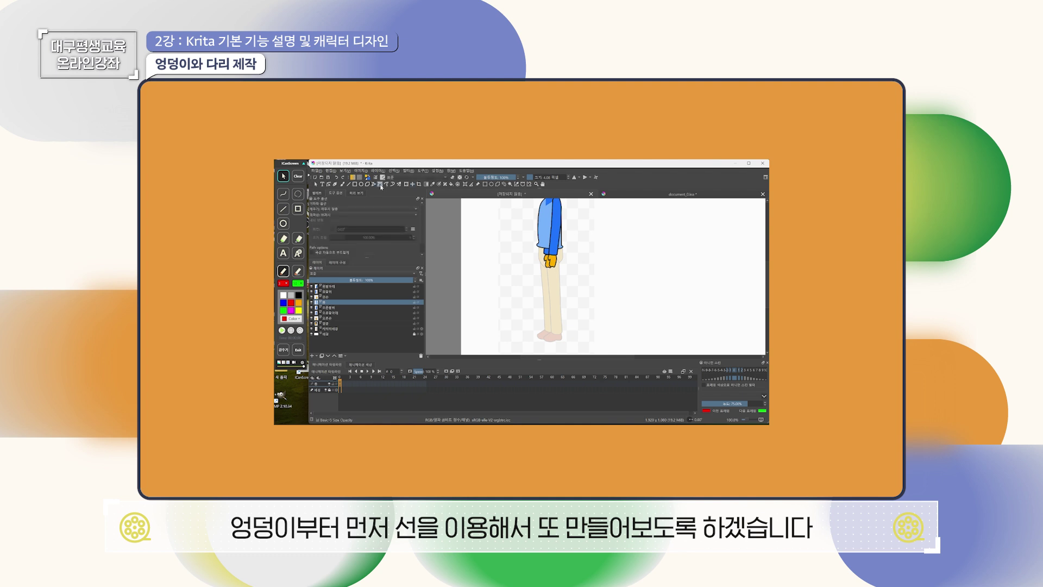
pyautogui.click(312, 356)
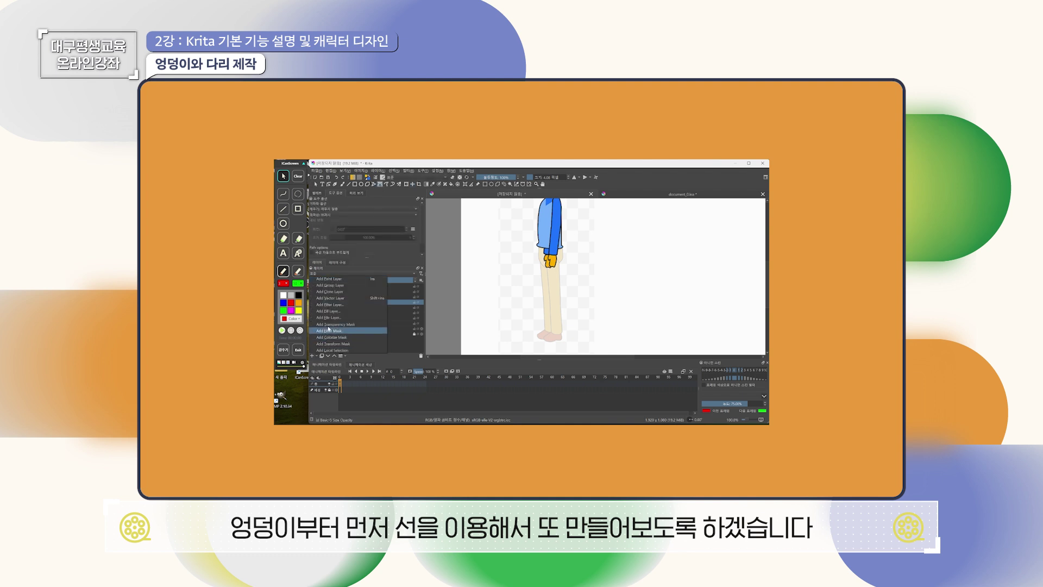
pyautogui.click(349, 299)
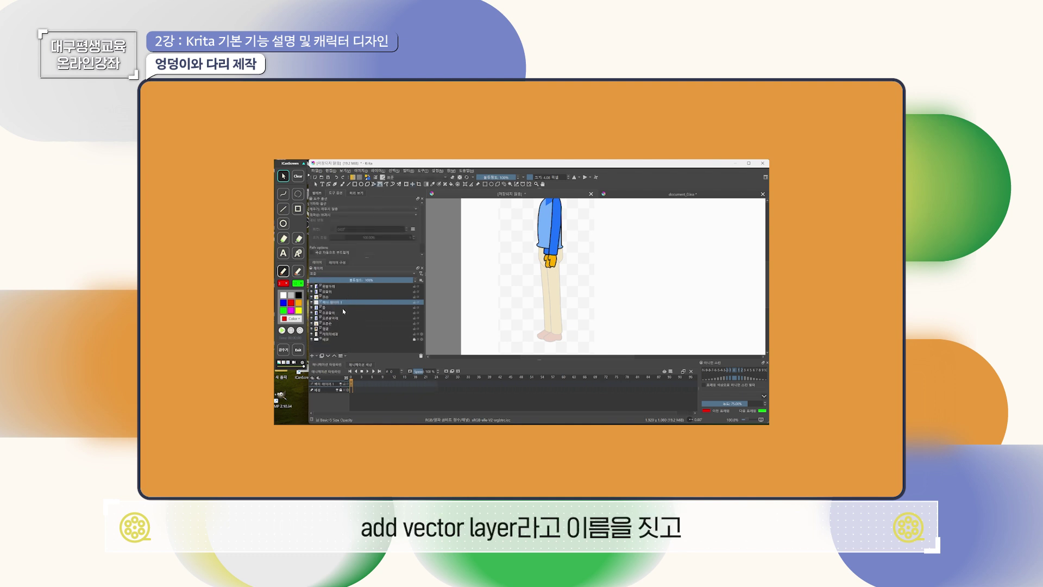
pyautogui.doubleClick(340, 303)
pyautogui.write('엉덩이')
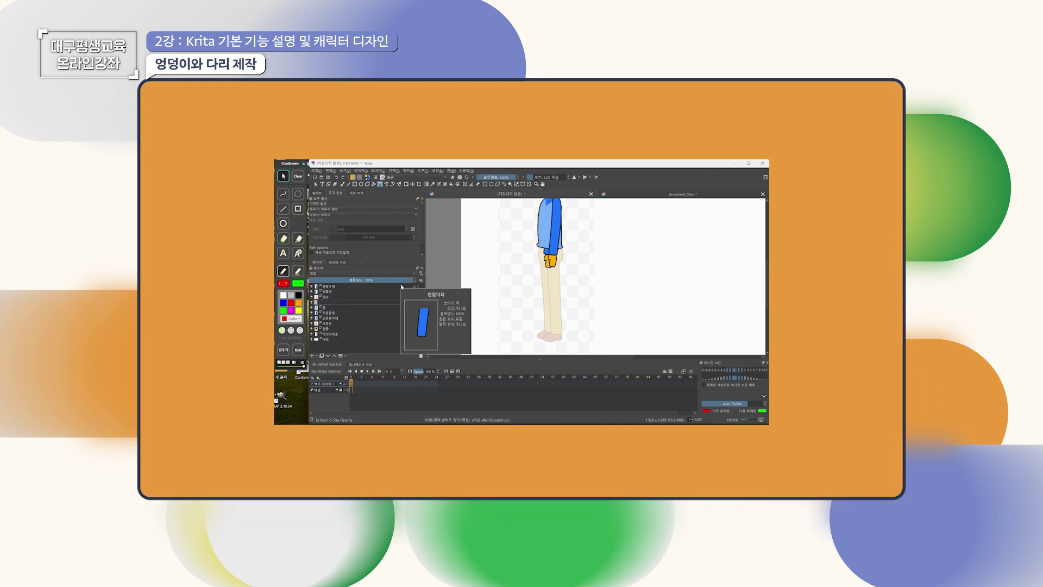
pyautogui.press('Return')
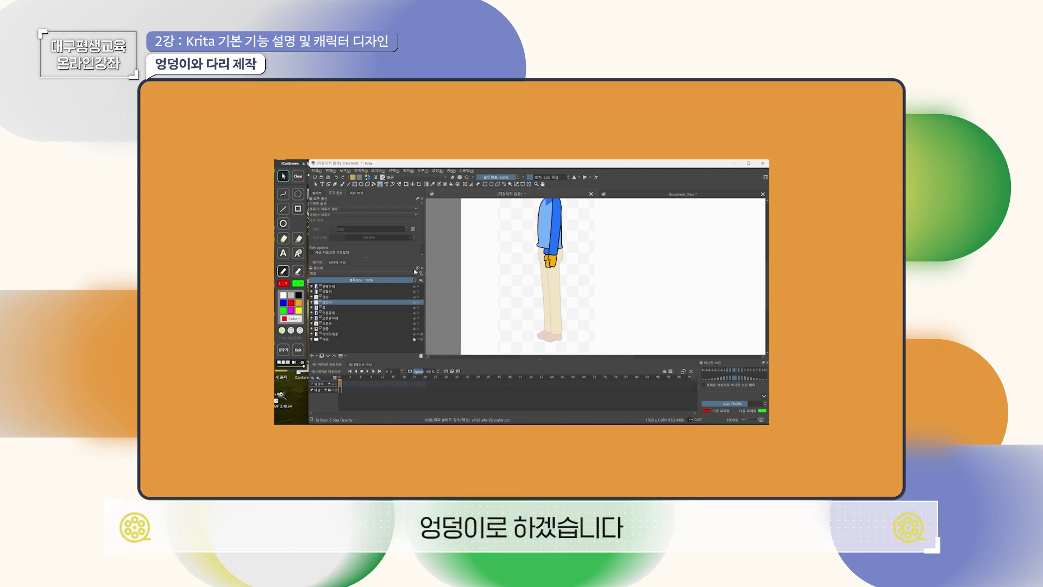
# Trace the hip outline below the shirt with the Bezier curve tool and place the 엉덩이 layer under the 몸 layer.
pyautogui.scroll(2, 516, 247)
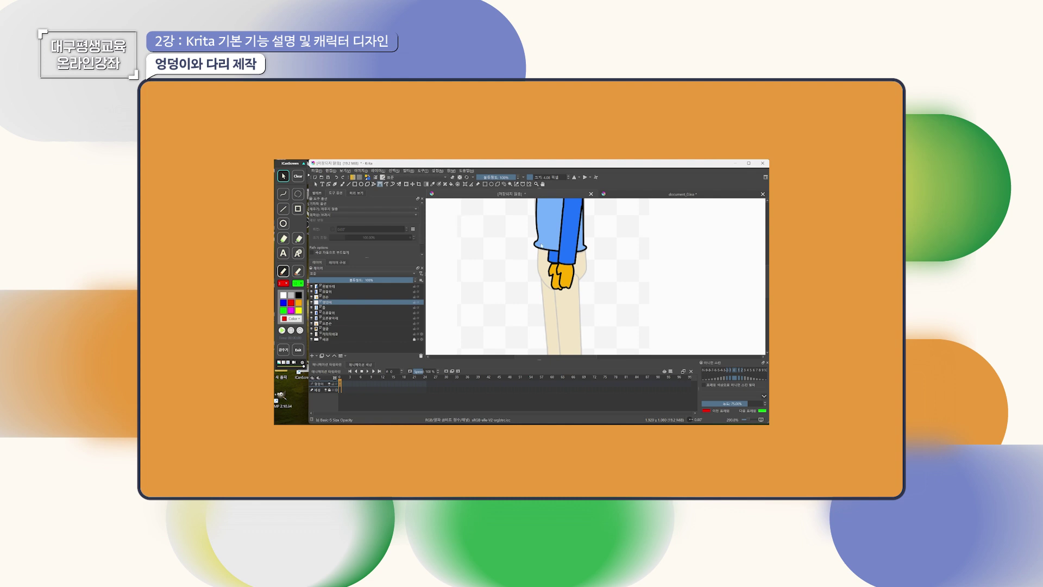
pyautogui.moveTo(539, 266)
pyautogui.mouseDown()
pyautogui.moveTo(555, 292)
pyautogui.moveTo(586, 284)
pyautogui.moveTo(588, 270)
pyautogui.moveTo(583, 247)
pyautogui.moveTo(542, 245)
pyautogui.mouseUp()
pyautogui.moveTo(330, 302); pyautogui.dragTo(331, 310)
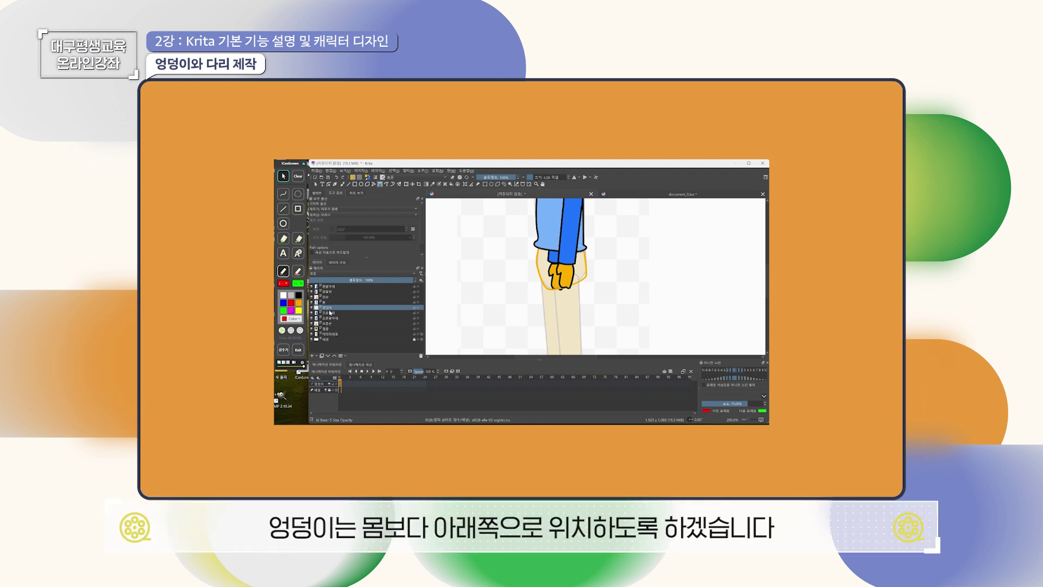
# Give the hip shape a black outline and a solid dark golden-yellow fill.
pyautogui.click(316, 184)
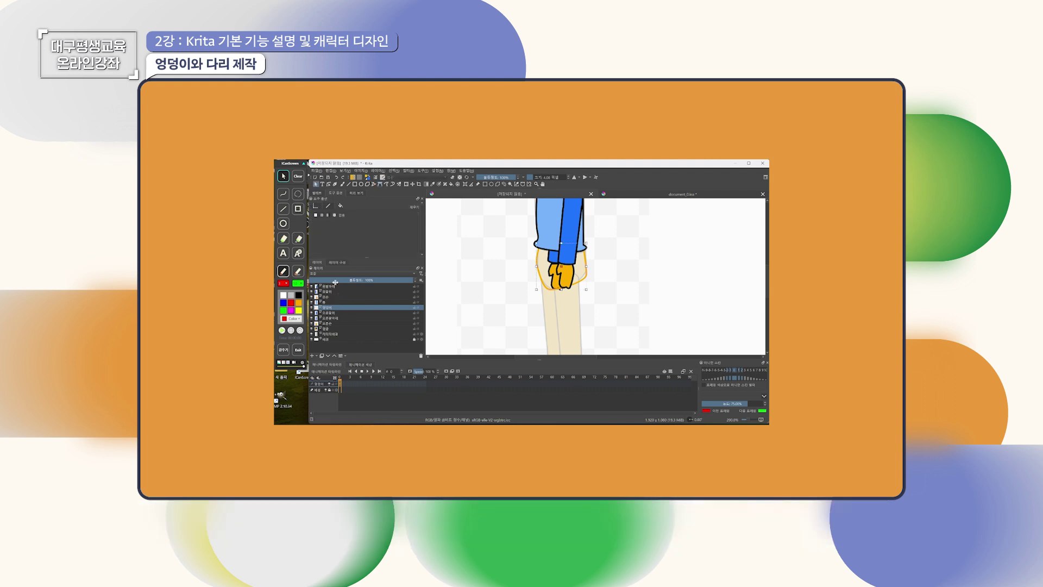
pyautogui.click(328, 206)
pyautogui.click(414, 223)
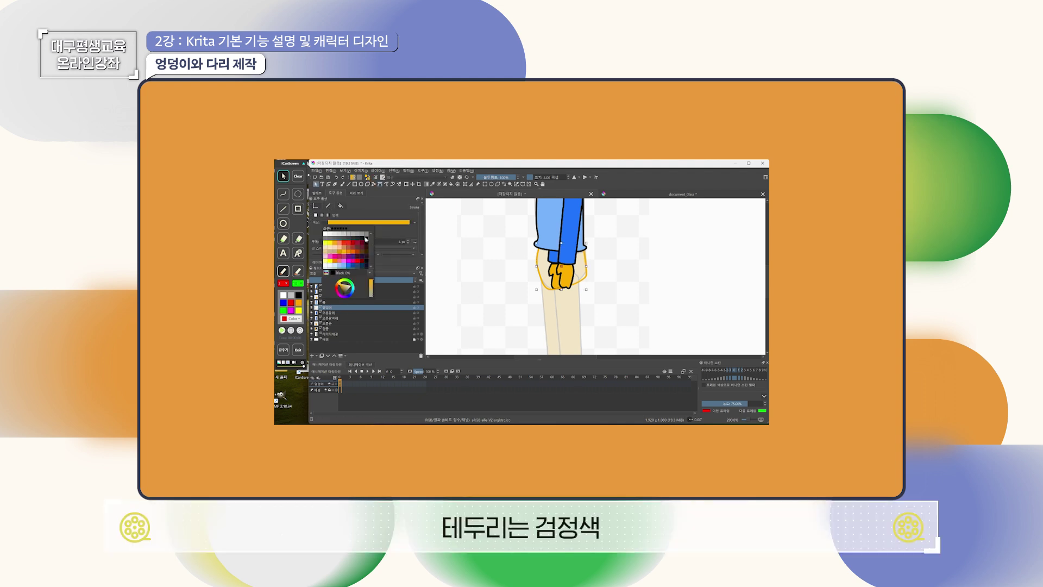
pyautogui.click(366, 238)
pyautogui.click(341, 206)
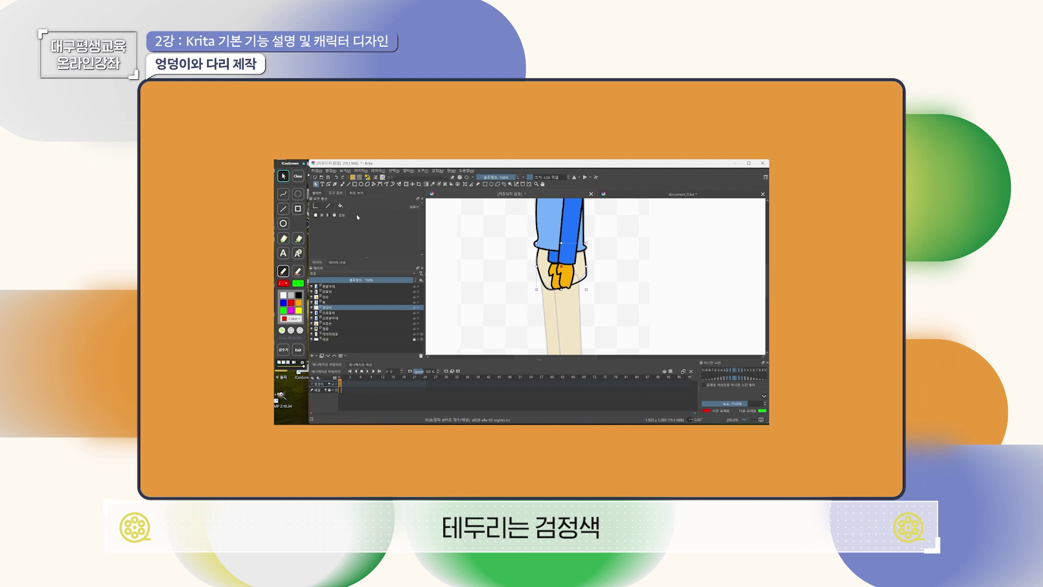
pyautogui.click(322, 216)
pyautogui.click(414, 223)
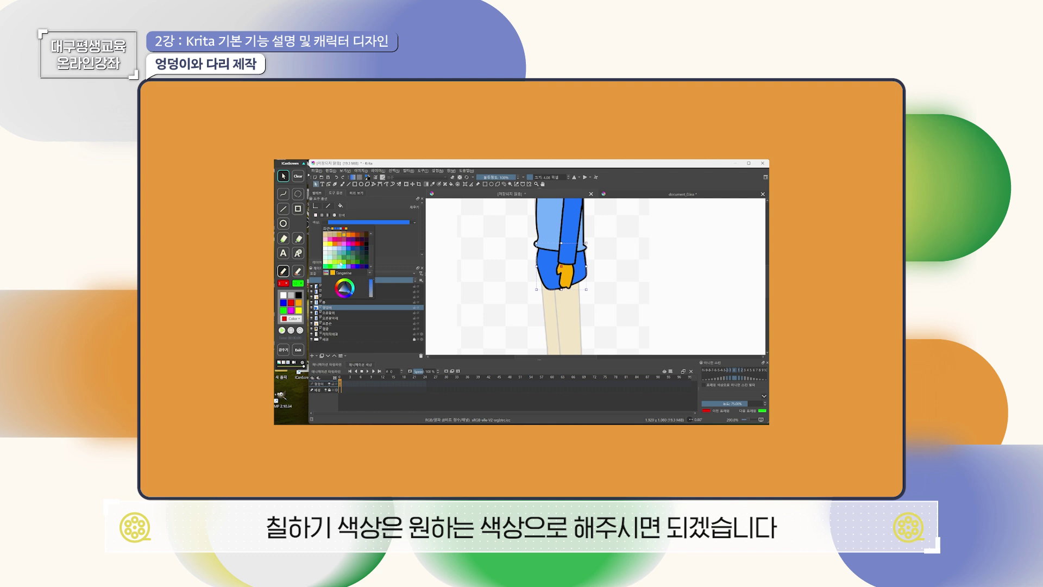
pyautogui.click(334, 235)
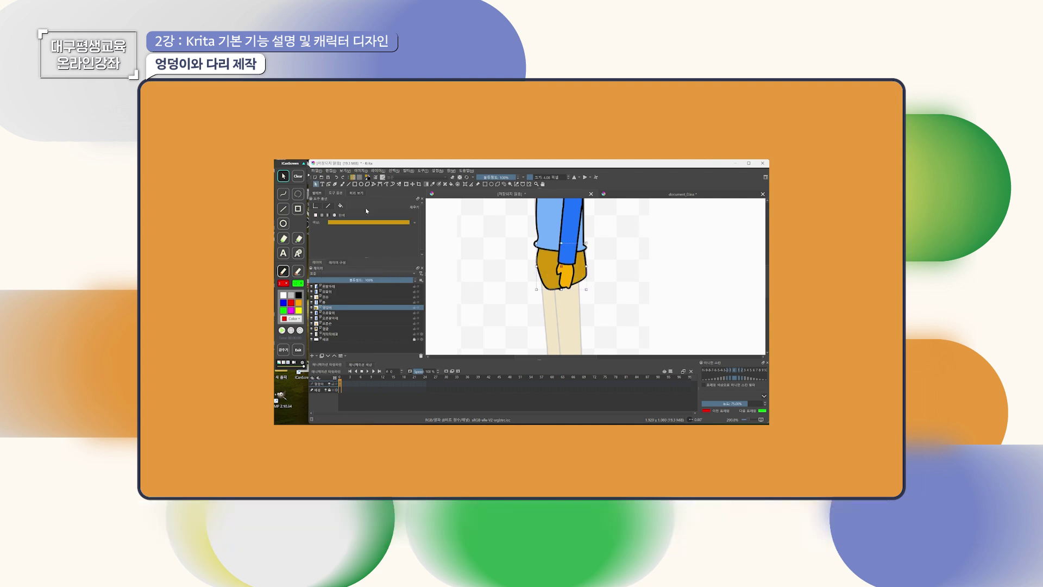
# Smooth the hip shape's corners into a rounder contour with the Edit Shapes tool.
pyautogui.click(329, 185)
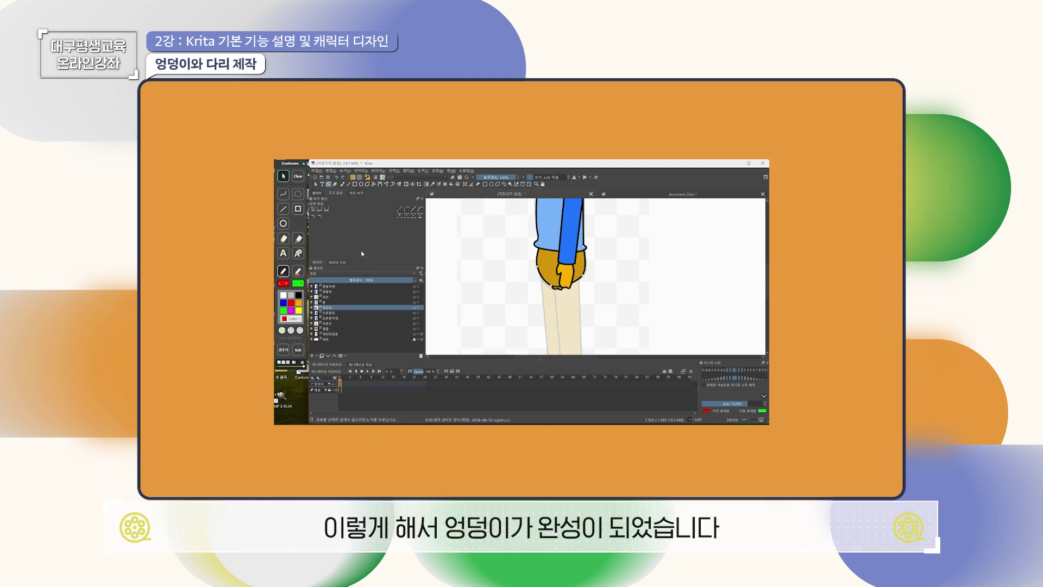
pyautogui.click(321, 184)
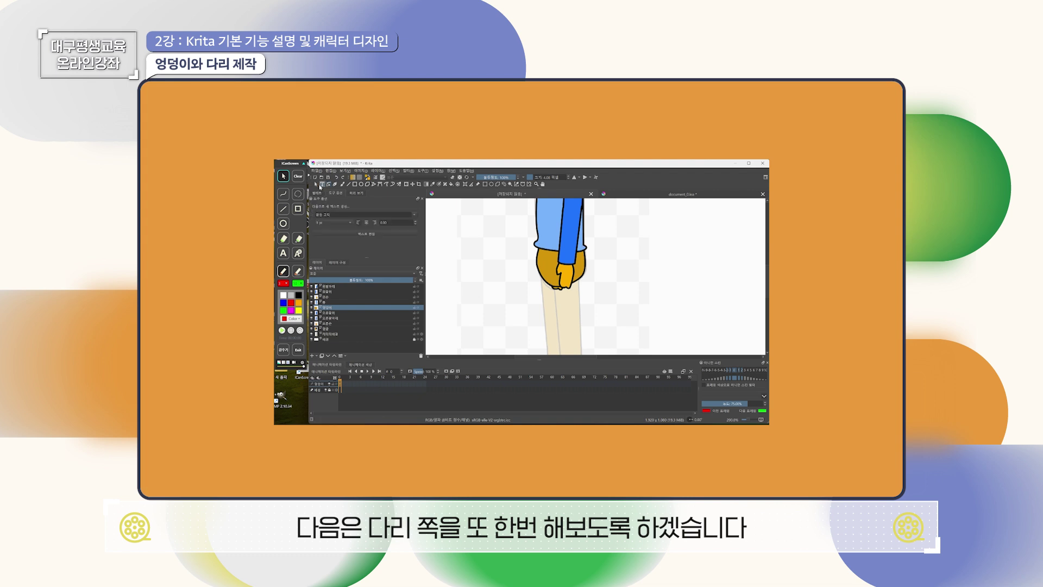
pyautogui.click(315, 184)
# Add a vector layer between the left-hand layer and the 몸 layer and name it 왼다리위.
pyautogui.scroll(-2, 675, 337)
pyautogui.moveTo(675, 337); pyautogui.dragTo(593, 267)
pyautogui.scroll(1, 567, 272)
pyautogui.click(330, 303)
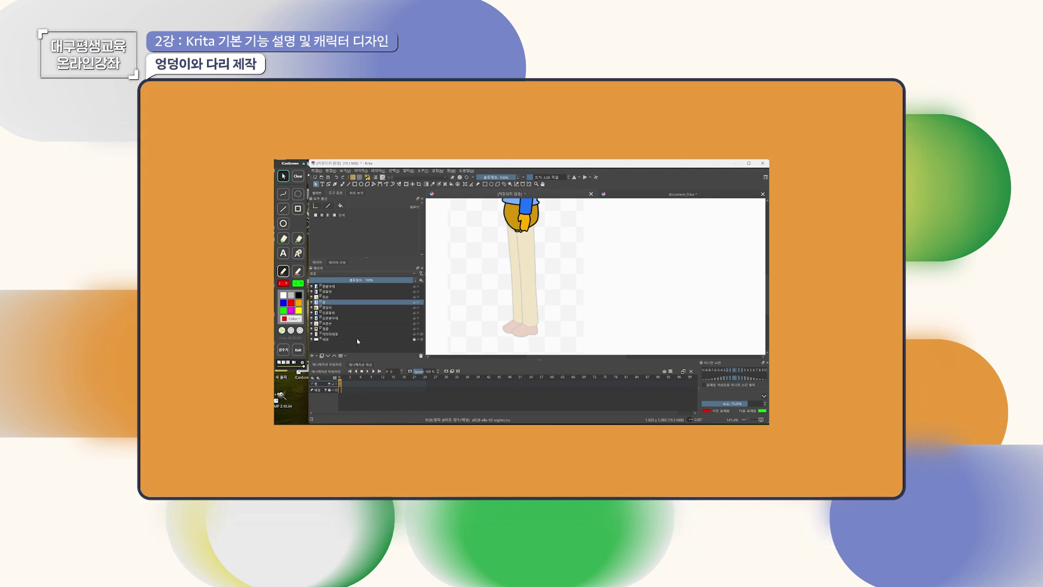
pyautogui.click(332, 298)
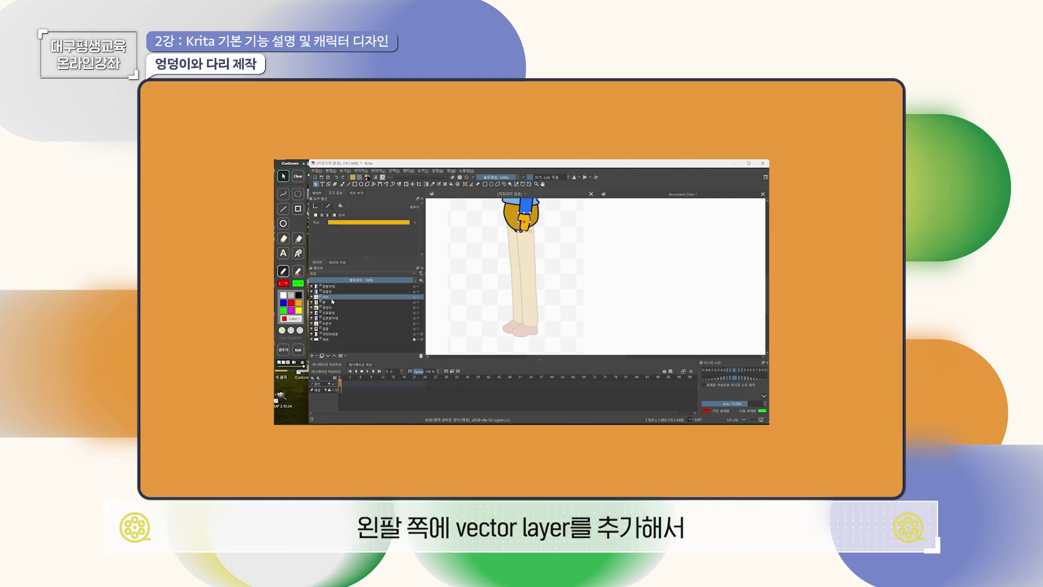
pyautogui.click(316, 355)
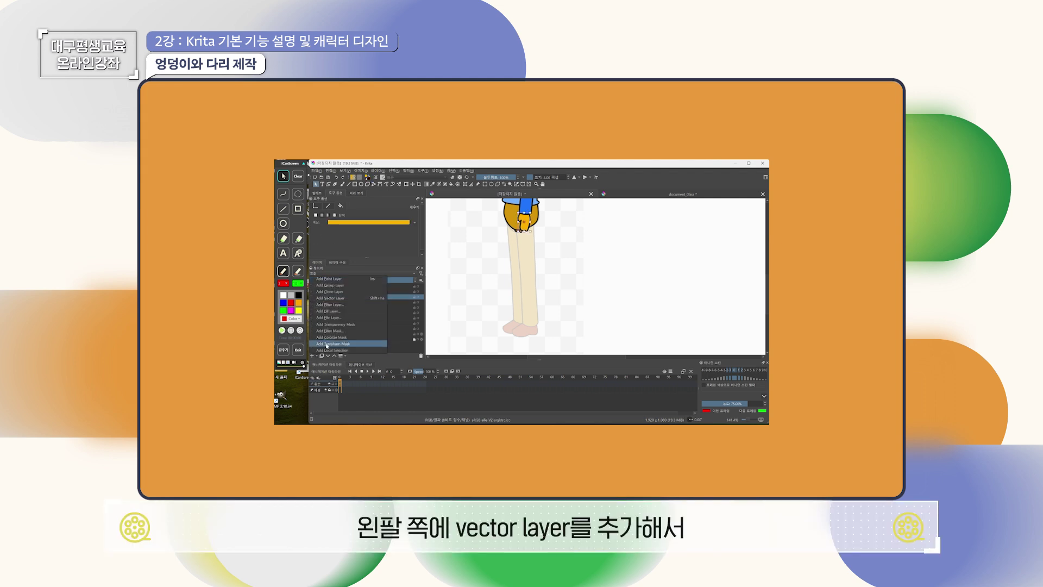
pyautogui.click(345, 298)
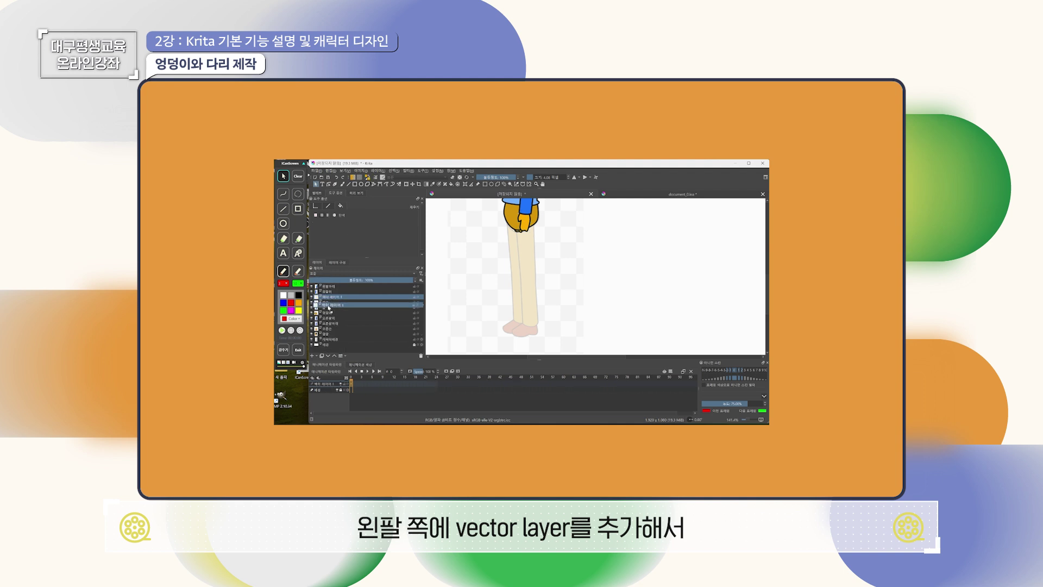
pyautogui.doubleClick(329, 303)
pyautogui.write('왼다리위')
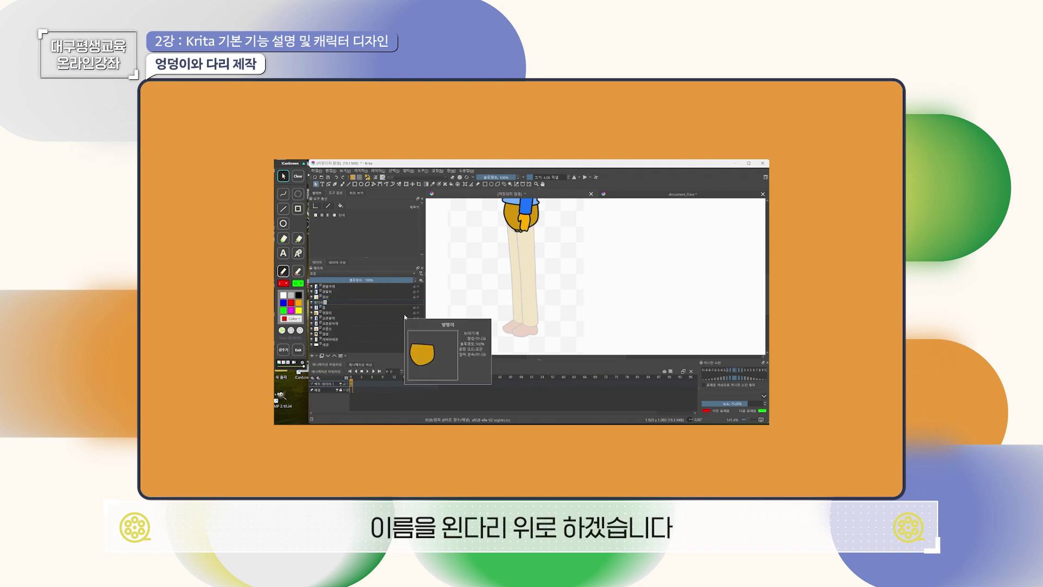
pyautogui.press('Return')
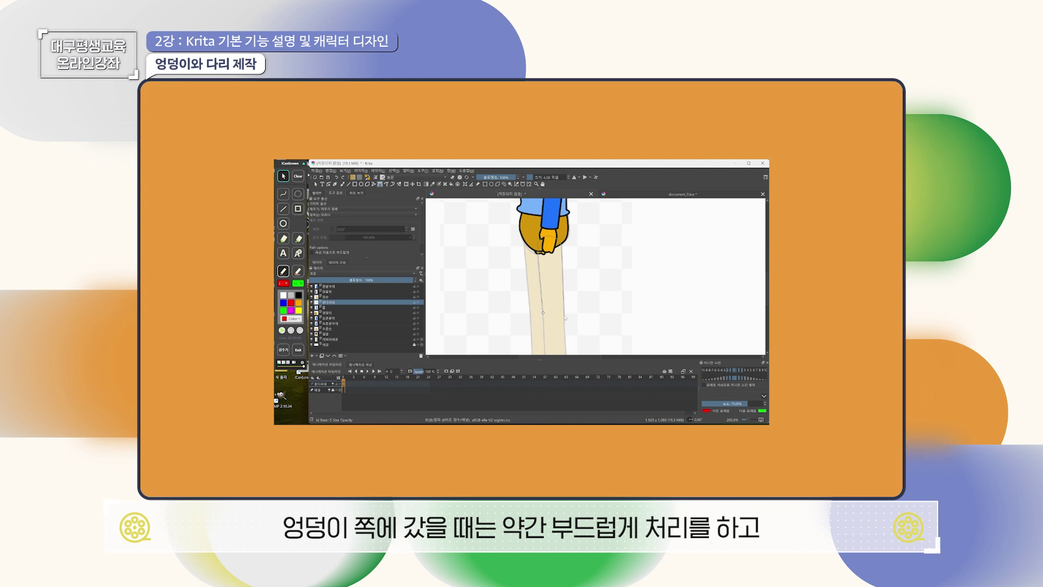
# Trace the left thigh from the hip as a path left open at the knee, extending its lower endpoints downward.
pyautogui.press('Return')
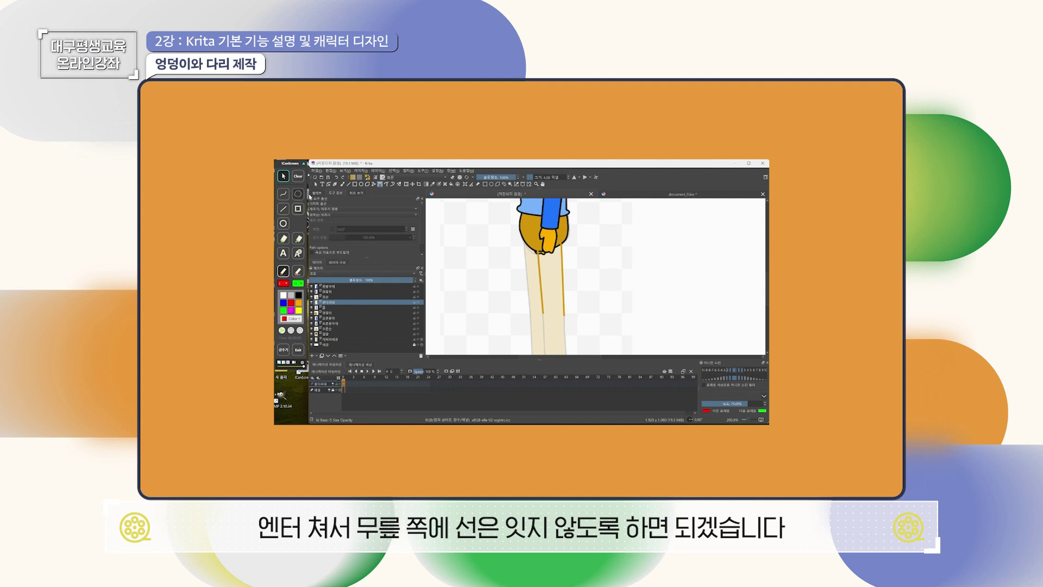
pyautogui.click(329, 185)
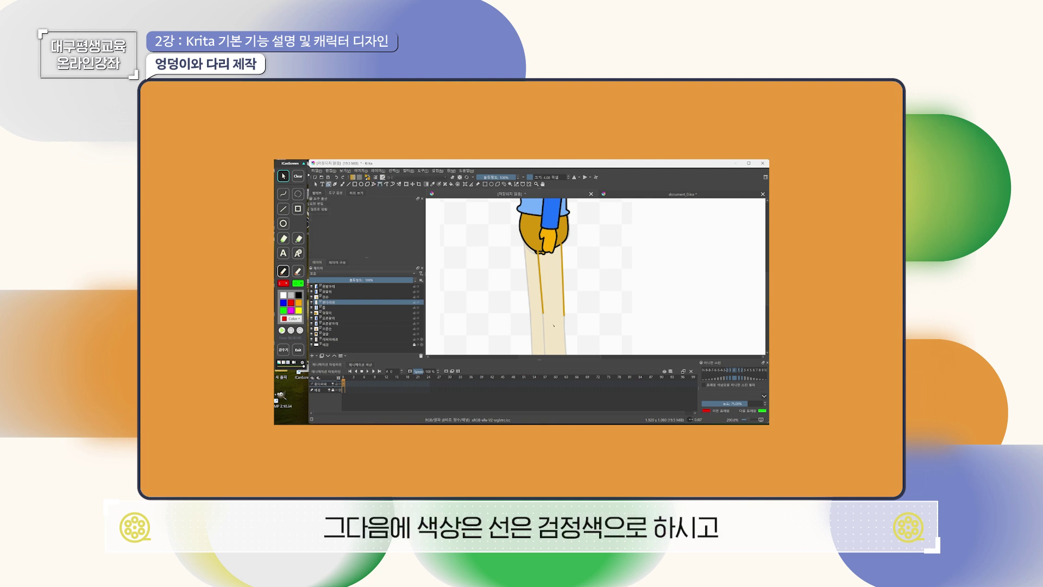
pyautogui.click(543, 314)
pyautogui.moveTo(544, 314)
pyautogui.mouseDown()
pyautogui.moveTo(544, 325)
pyautogui.moveTo(566, 324)
pyautogui.moveTo(544, 327)
pyautogui.mouseUp()
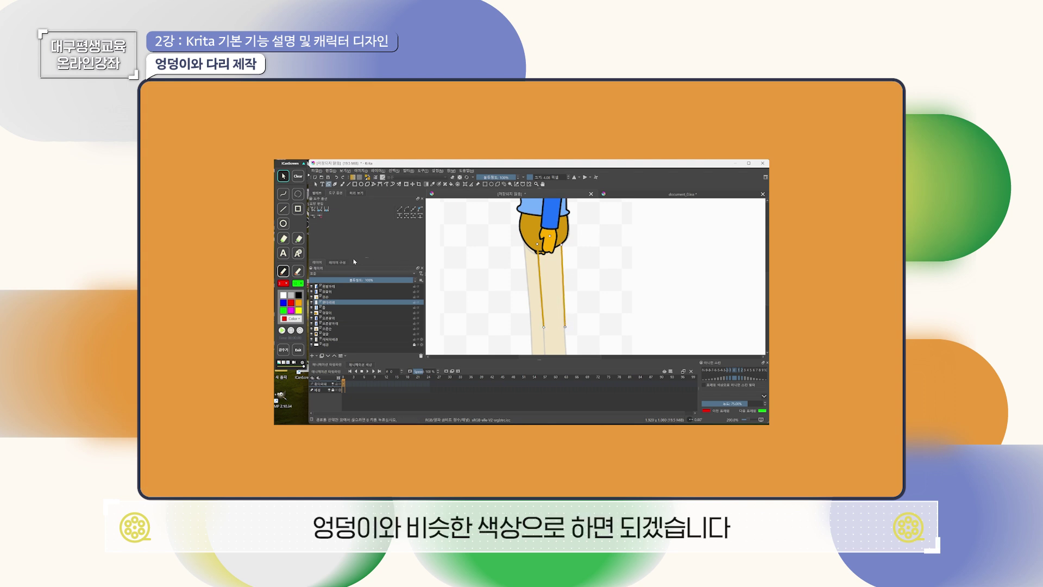
# Give the left thigh shape a black outline and the same solid golden-yellow fill as the hips.
pyautogui.click(316, 184)
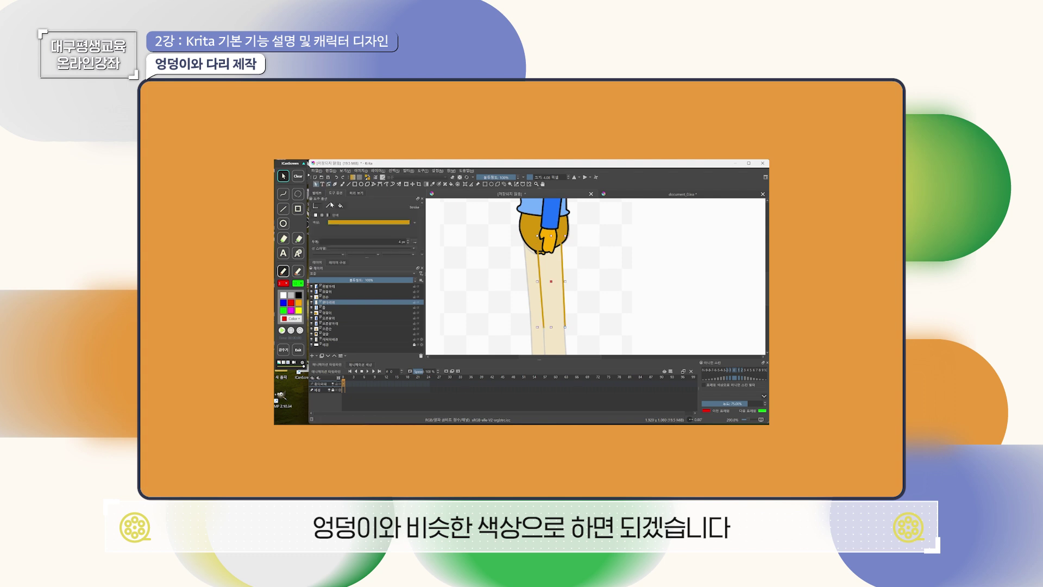
pyautogui.click(341, 207)
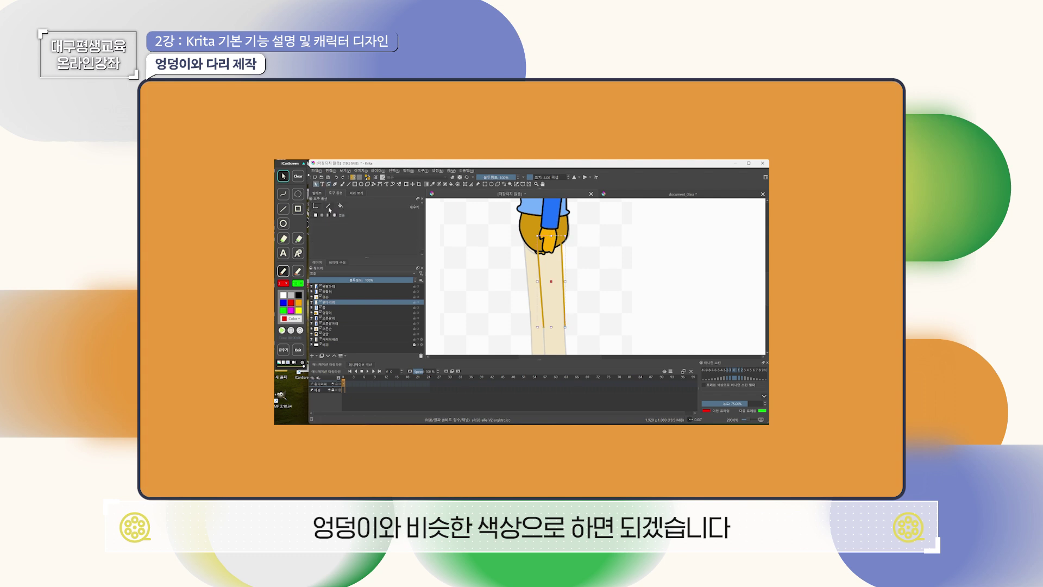
pyautogui.click(328, 207)
pyautogui.click(354, 221)
pyautogui.click(328, 234)
pyautogui.click(341, 206)
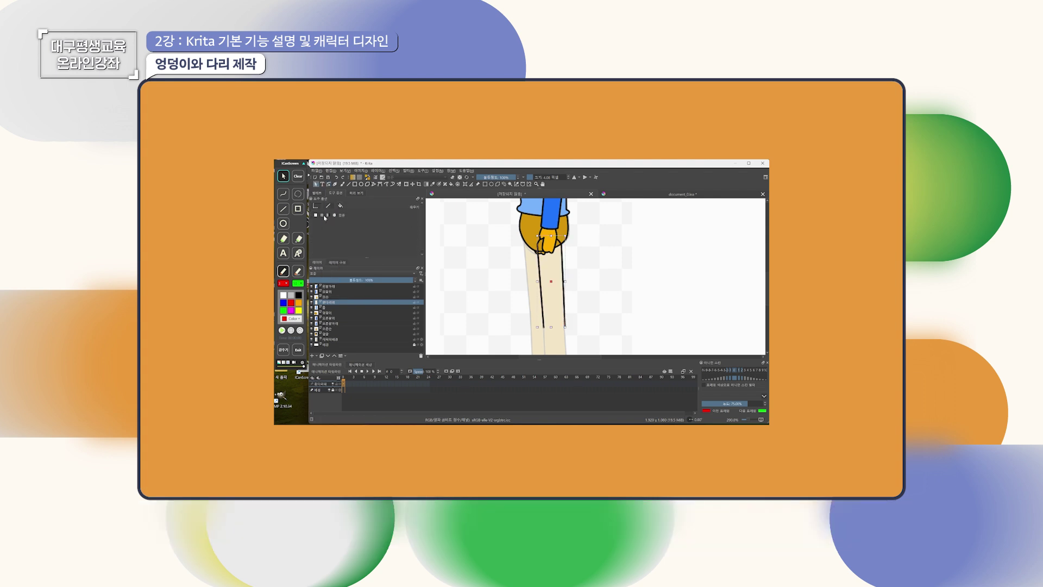
pyautogui.click(325, 215)
# Duplicate the 왼다리위 layer and name the copy 왼다리아래.
pyautogui.scroll(-2, 582, 282)
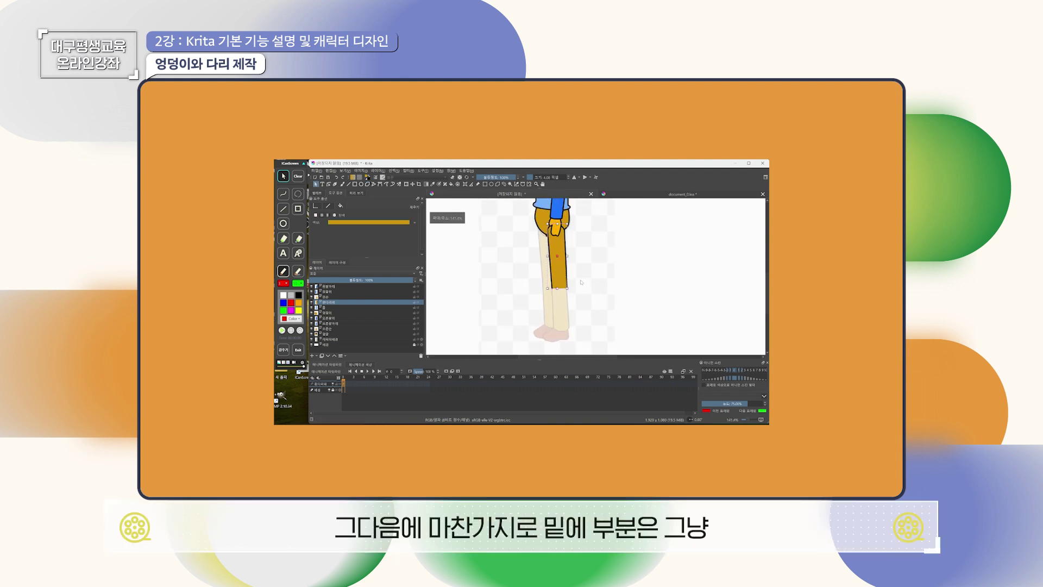
pyautogui.rightClick(332, 302)
pyautogui.click(358, 208)
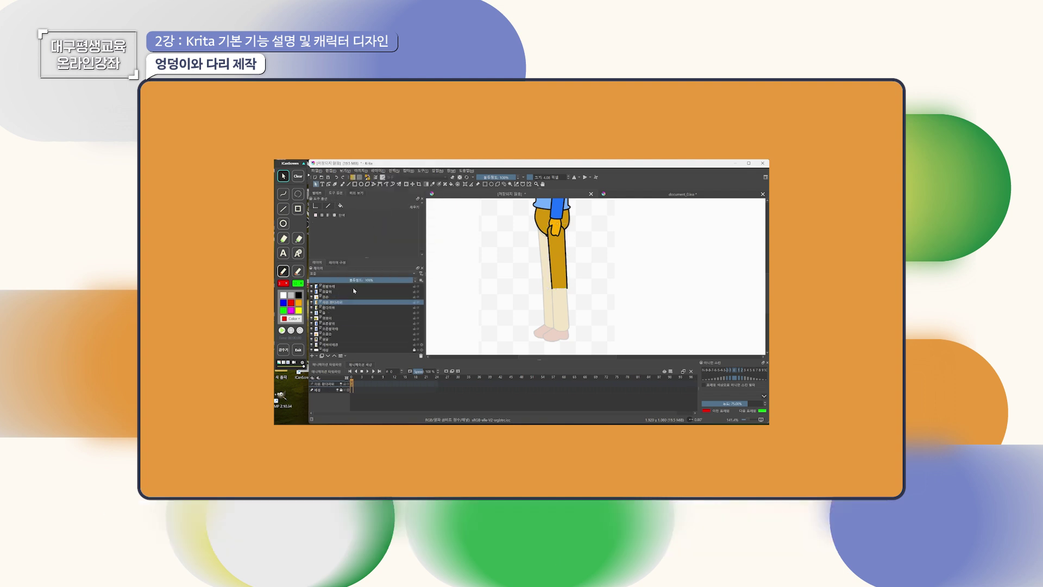
pyautogui.doubleClick(336, 303)
pyautogui.write('왼다리아래')
pyautogui.press('Return')
# Flip the 왼다리아래 shape vertically, shorten it and place it over the lower leg with the Transform tool.
pyautogui.click(407, 184)
pyautogui.moveTo(558, 256); pyautogui.dragTo(558, 310)
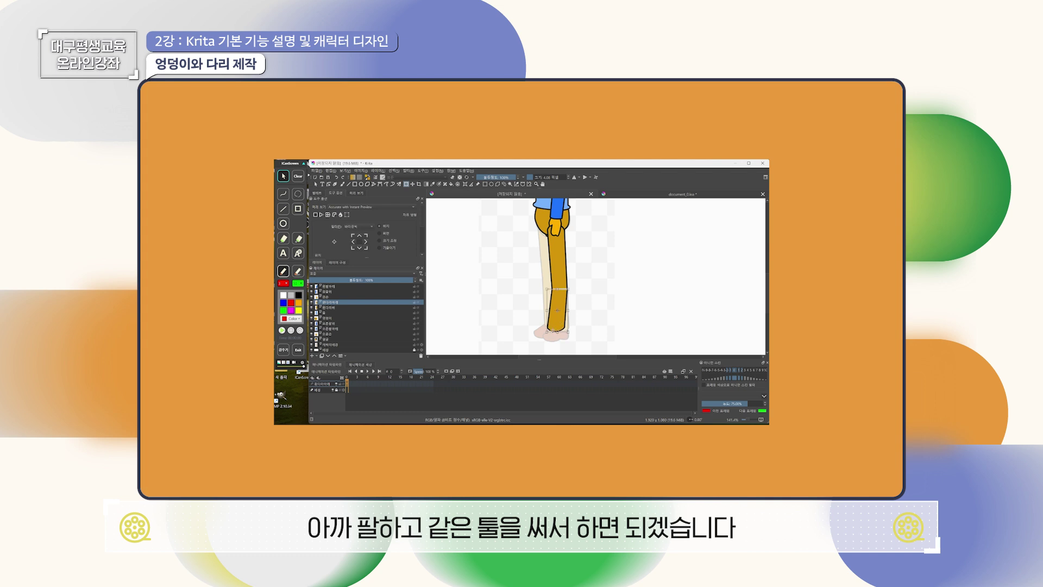
pyautogui.scroll(1, 671, 308)
pyautogui.moveTo(607, 282); pyautogui.dragTo(614, 269)
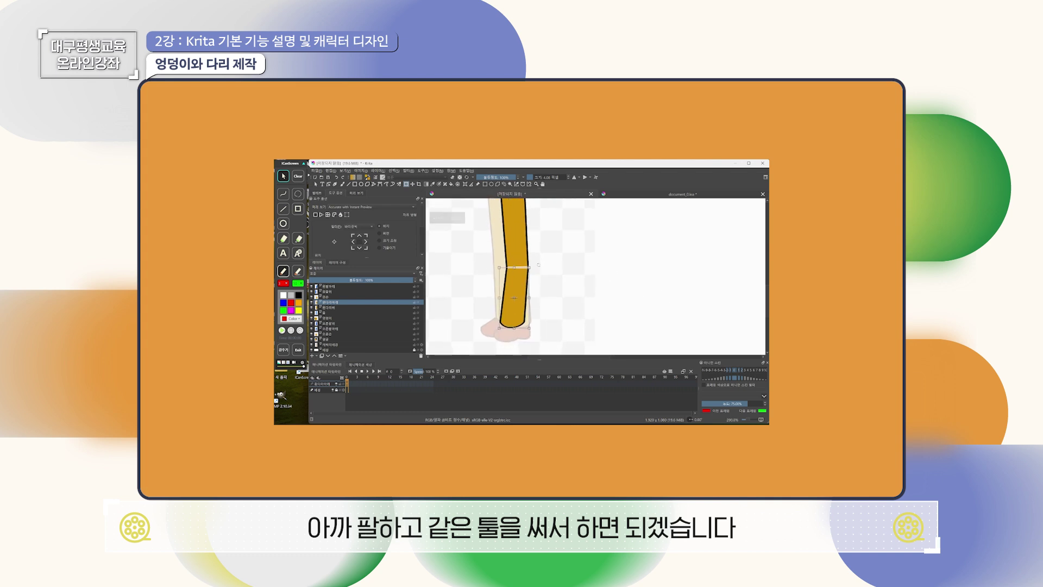
# Move the lower-leg path's knee points up to meet the thigh and shift its ankle point outward with the Edit Shapes tool.
pyautogui.click(316, 184)
pyautogui.click(328, 185)
pyautogui.moveTo(506, 267); pyautogui.dragTo(529, 256)
pyautogui.moveTo(525, 323); pyautogui.dragTo(530, 323)
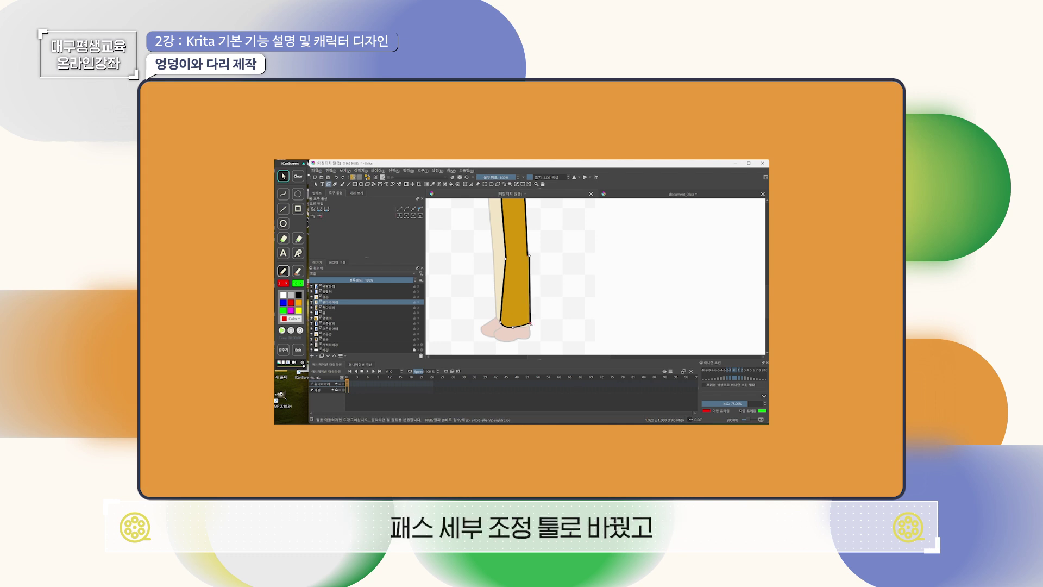
# Adjust the lower-leg path's ankle and knee points with the Edit Shapes tool so its edges line up with the thigh.
pyautogui.moveTo(500, 322); pyautogui.dragTo(508, 323)
pyautogui.moveTo(529, 255); pyautogui.dragTo(528, 255)
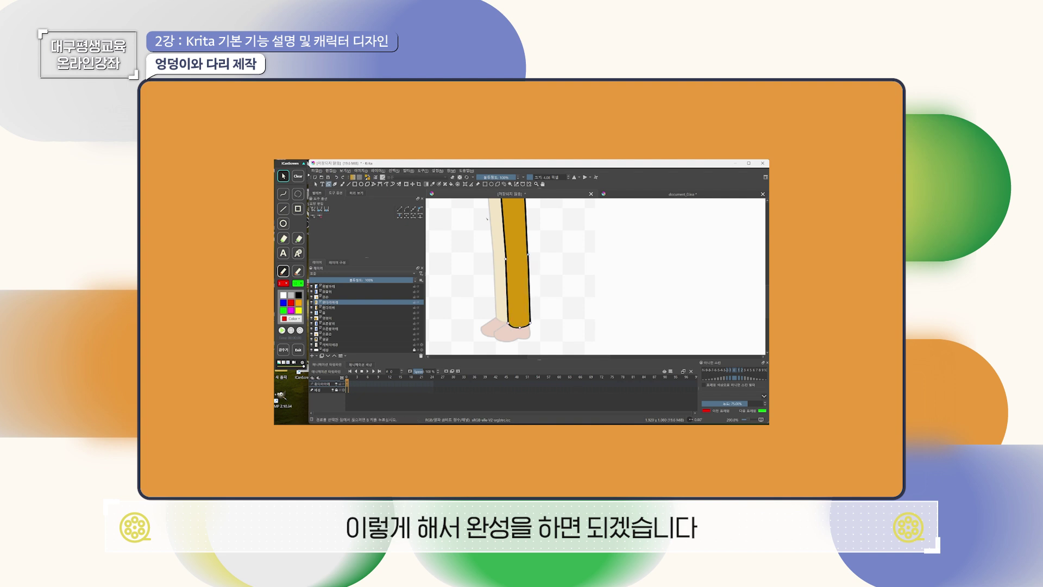
pyautogui.click(315, 184)
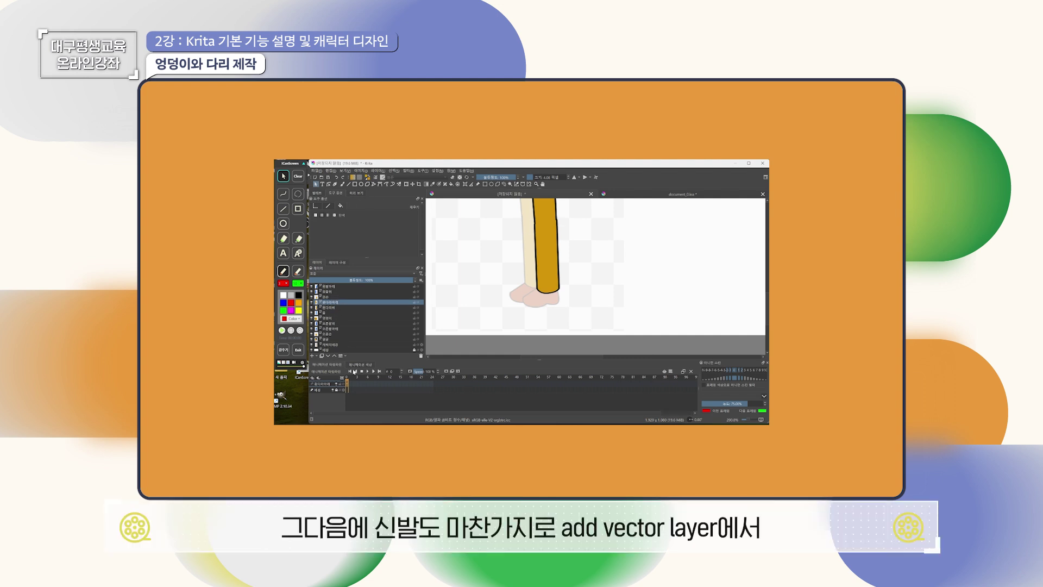
# Add a vector layer named 왼발 and place it directly below the 왼다리위 layer.
pyautogui.click(317, 356)
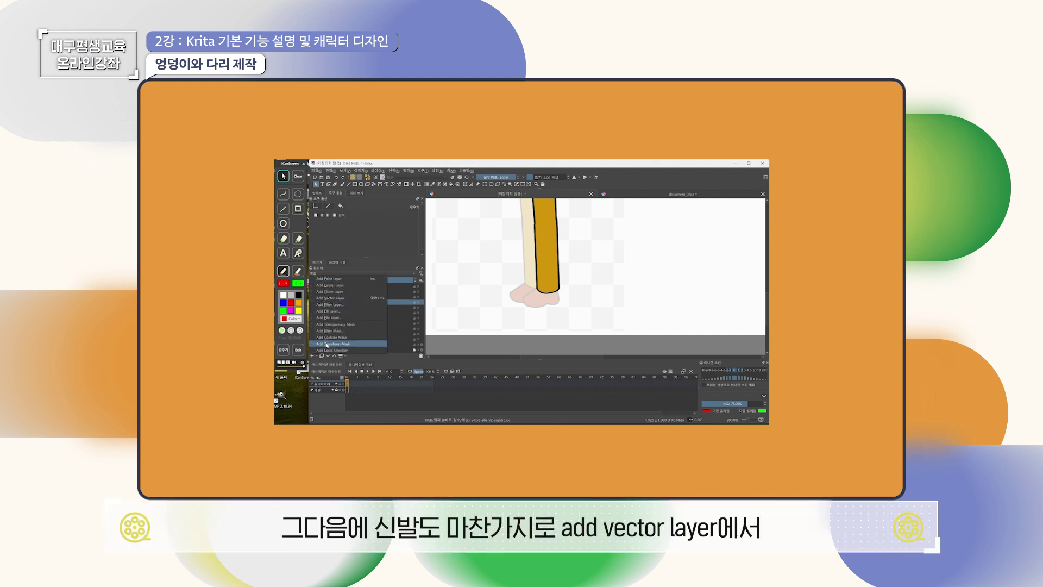
pyautogui.click(341, 302)
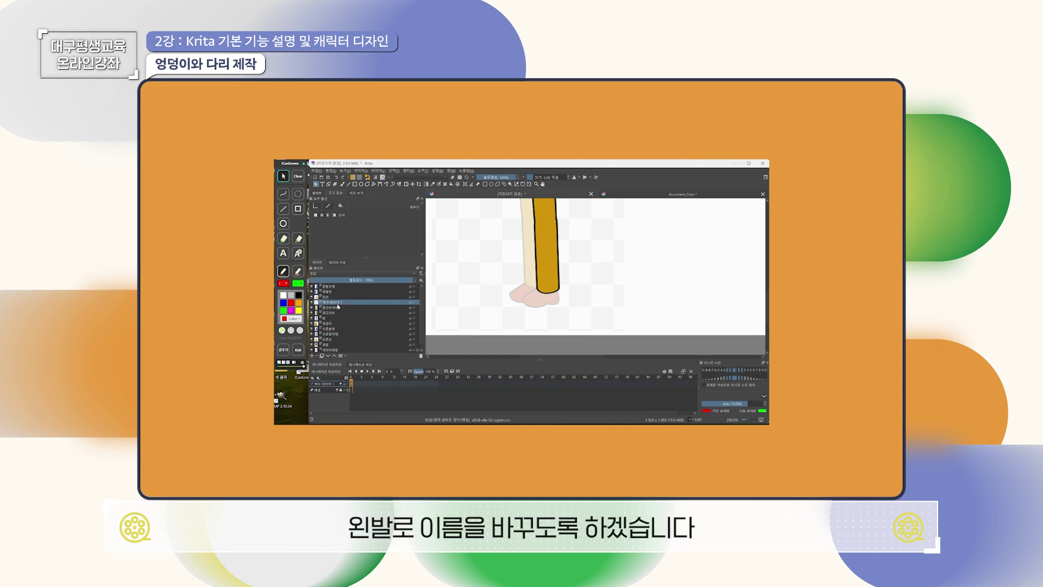
pyautogui.write('왼')
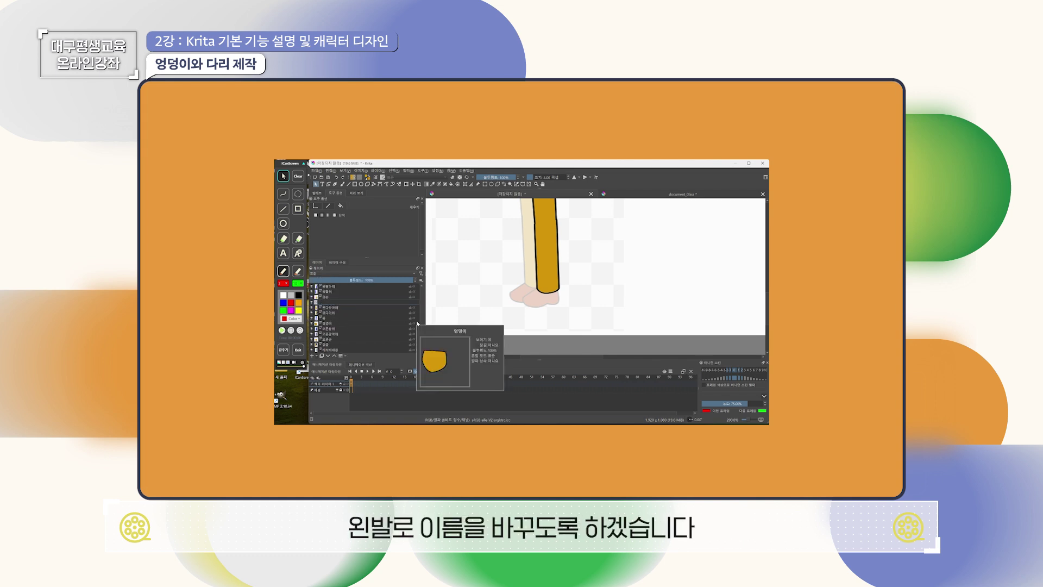
pyautogui.write('발')
pyautogui.press('Return')
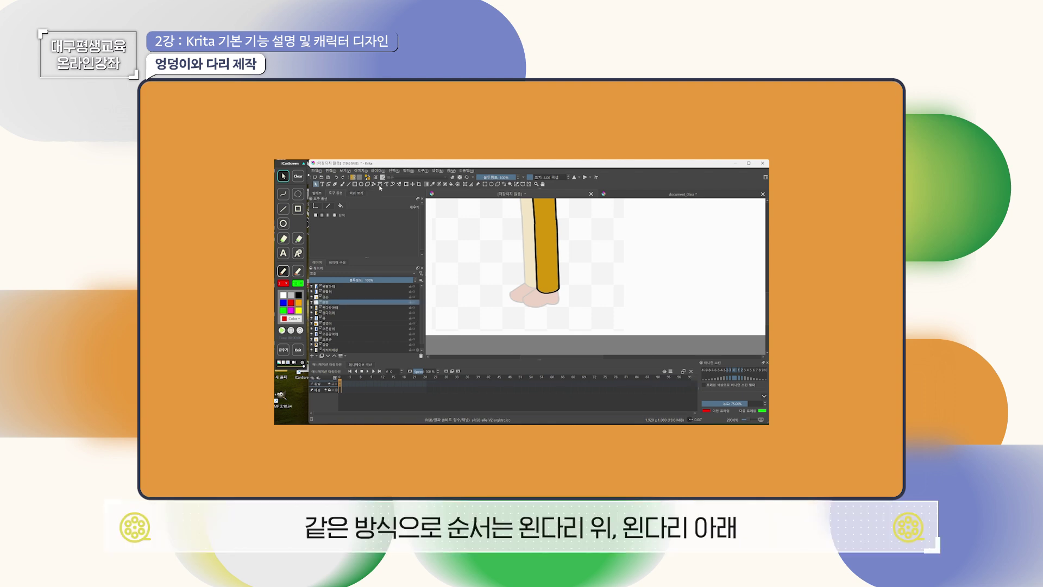
pyautogui.moveTo(331, 304); pyautogui.dragTo(335, 315)
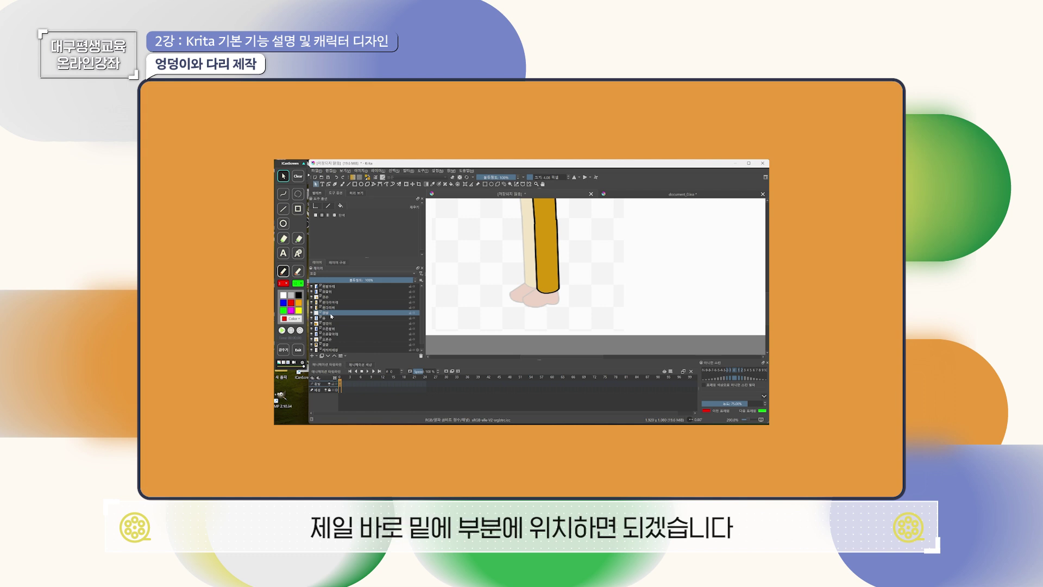
# Trace the outline of the left shoe around the sketched front foot on the 왼발 layer.
pyautogui.click(380, 186)
pyautogui.moveTo(526, 307); pyautogui.dragTo(561, 303)
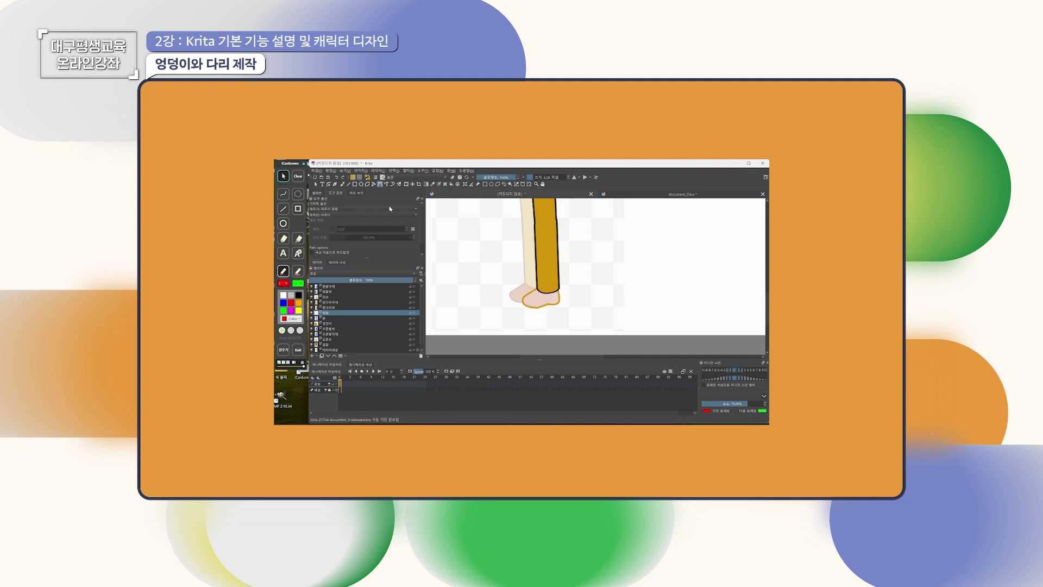
pyautogui.click(316, 184)
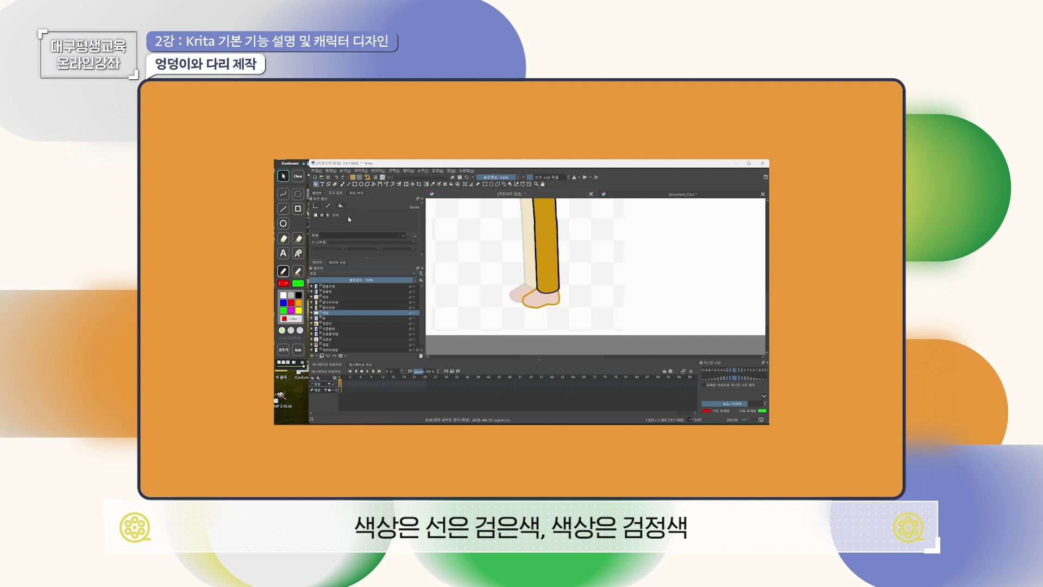
# Give the left shoe shape a black outline and a solid dark-red fill.
pyautogui.click(542, 299)
pyautogui.click(415, 223)
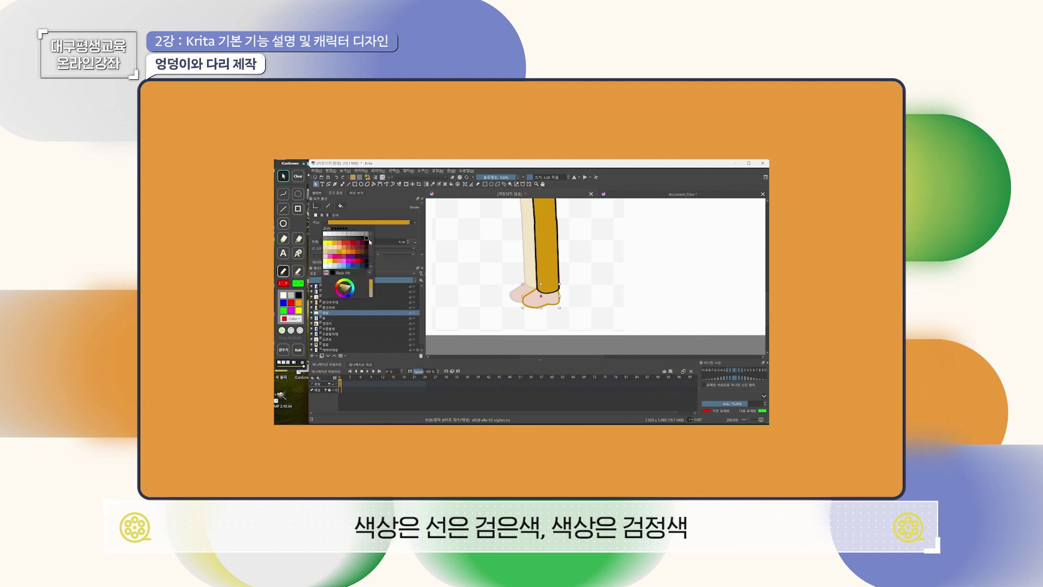
pyautogui.click(369, 239)
pyautogui.click(342, 207)
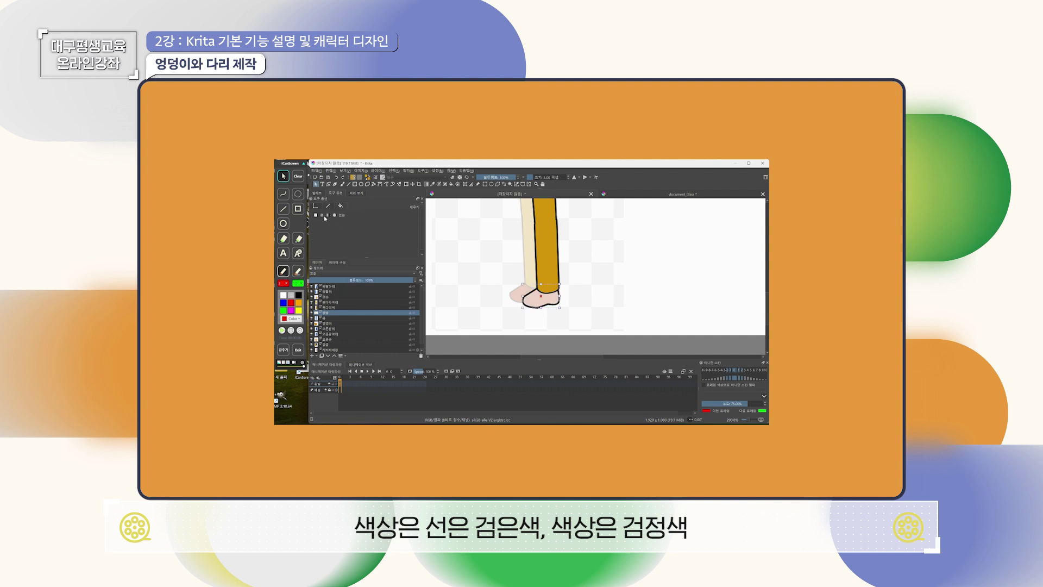
pyautogui.click(325, 216)
pyautogui.click(414, 223)
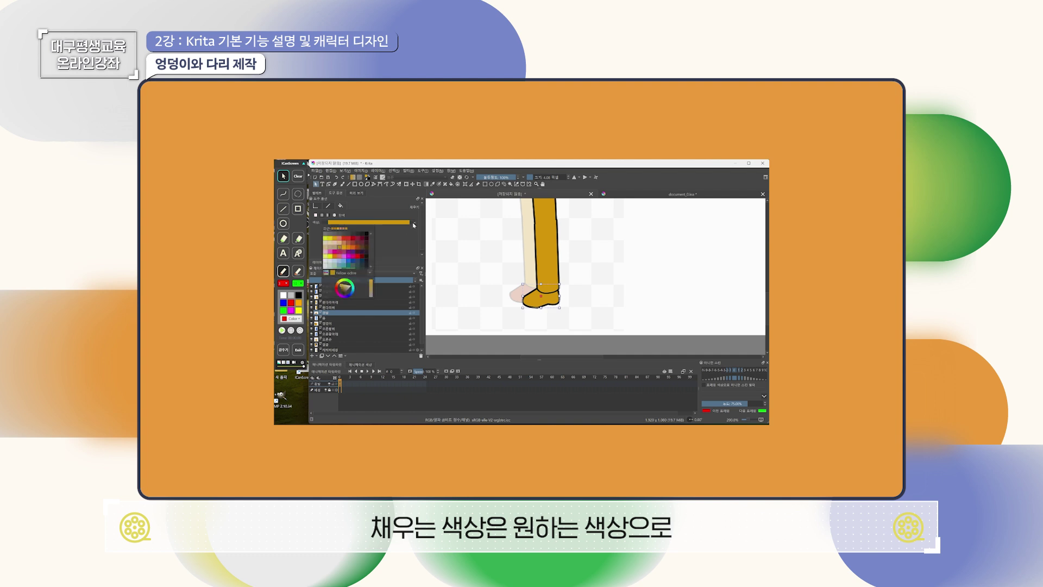
pyautogui.click(358, 246)
pyautogui.click(613, 315)
# Shorten the left thigh on the 왼다리위 layer by raising its lower end with the Edit Shapes tool.
pyautogui.scroll(-1, 609, 275)
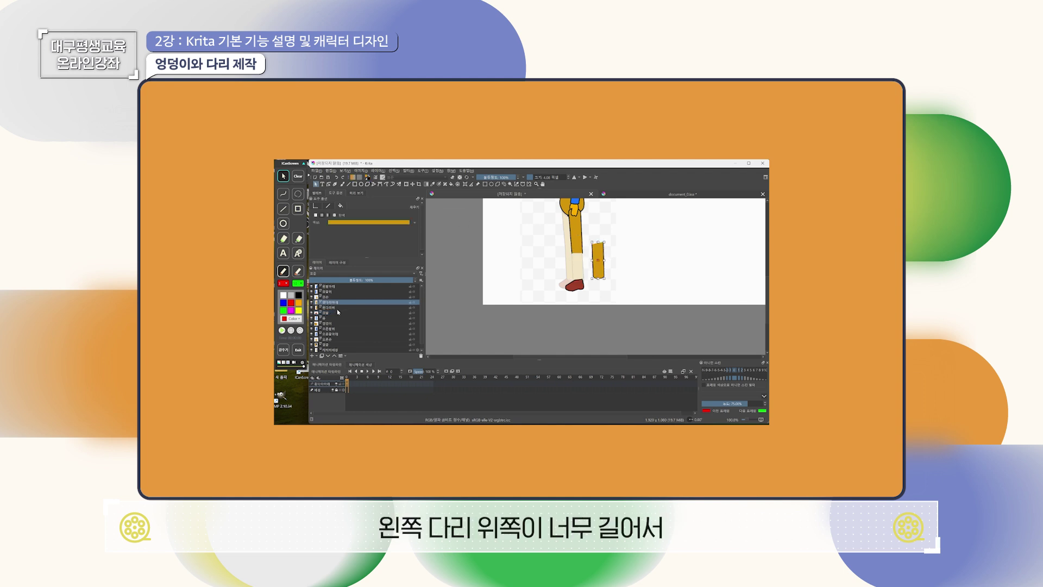
pyautogui.click(336, 308)
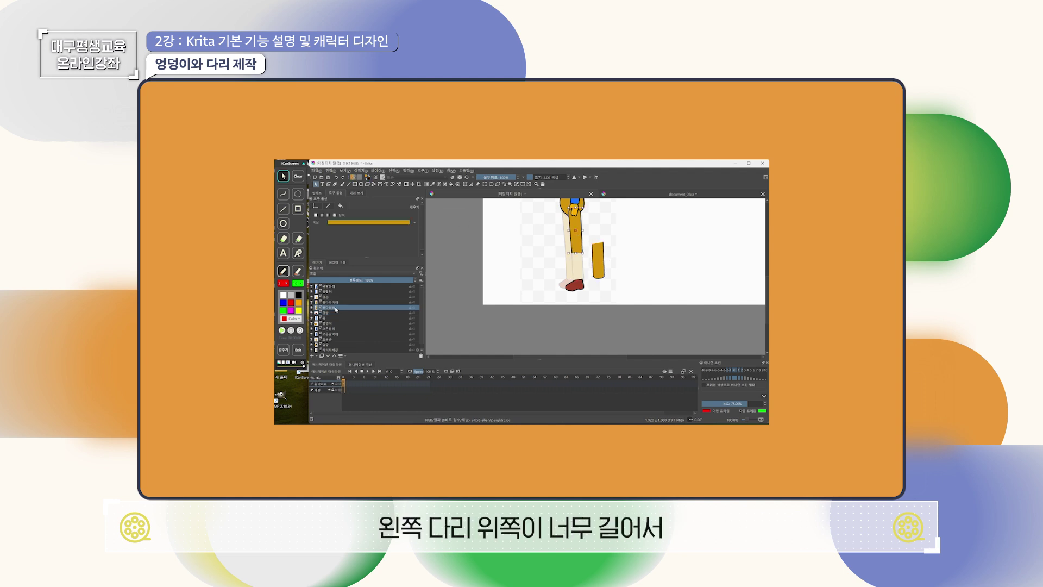
pyautogui.click(329, 184)
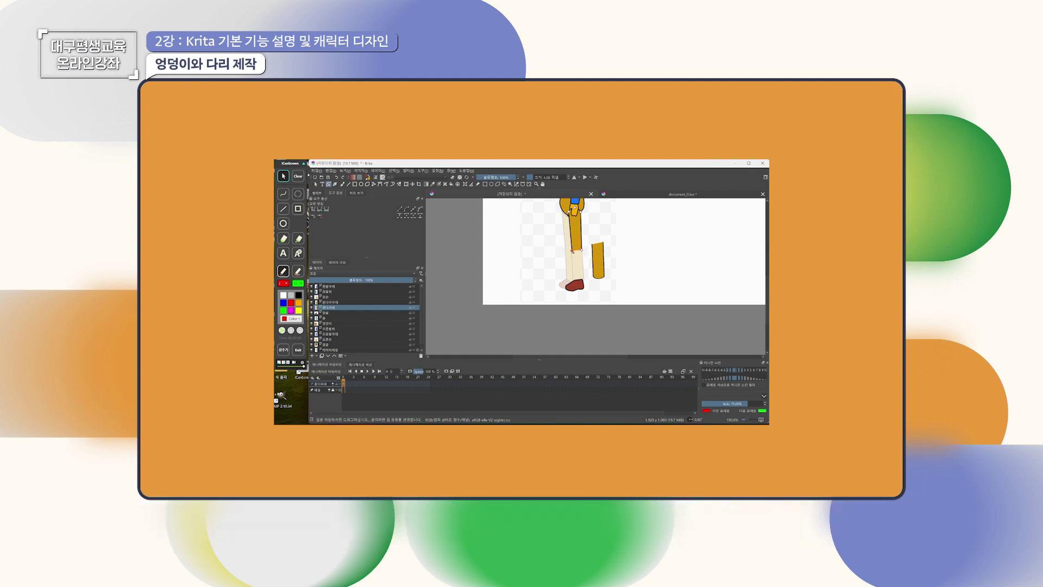
# Move the 왼다리아래 shape back onto the leg so it joins the bottom of the thigh.
pyautogui.click(316, 184)
pyautogui.click(355, 302)
pyautogui.moveTo(598, 262); pyautogui.dragTo(577, 264)
pyautogui.click(593, 251)
# Refine the lower-leg path's points at the knee with the Edit Shapes tool so it meets the thigh smoothly.
pyautogui.scroll(5, 586, 250)
pyautogui.click(328, 185)
pyautogui.click(570, 239)
pyautogui.moveTo(569, 234); pyautogui.dragTo(511, 261)
pyautogui.scroll(-2, 579, 250)
pyautogui.click(316, 184)
pyautogui.click(503, 244)
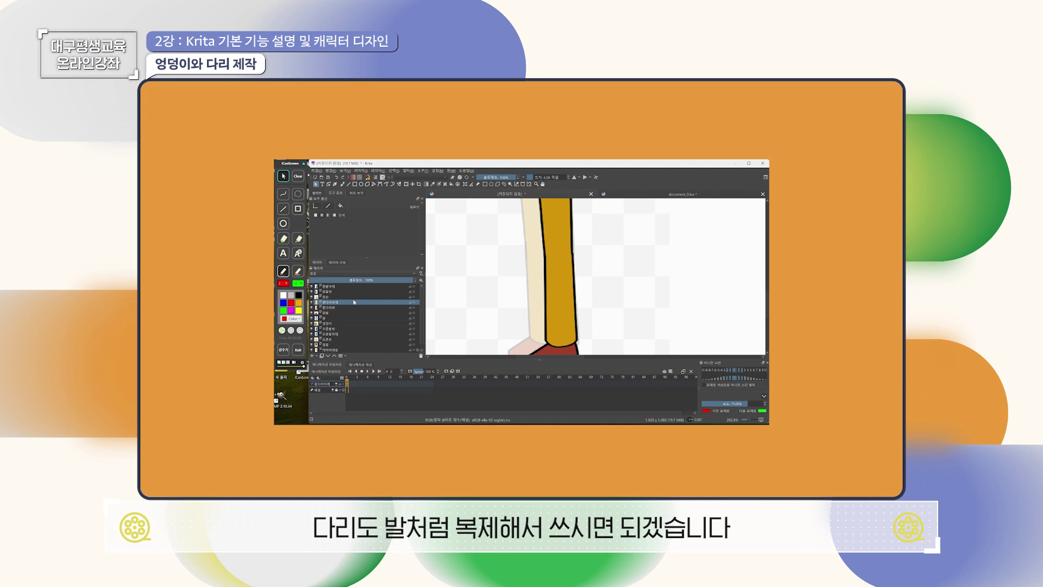
# Duplicate the 왼다리아래 layer, rename the copy 오른다리아래 and place it directly below the 엉덩이 layer.
pyautogui.rightClick(336, 305)
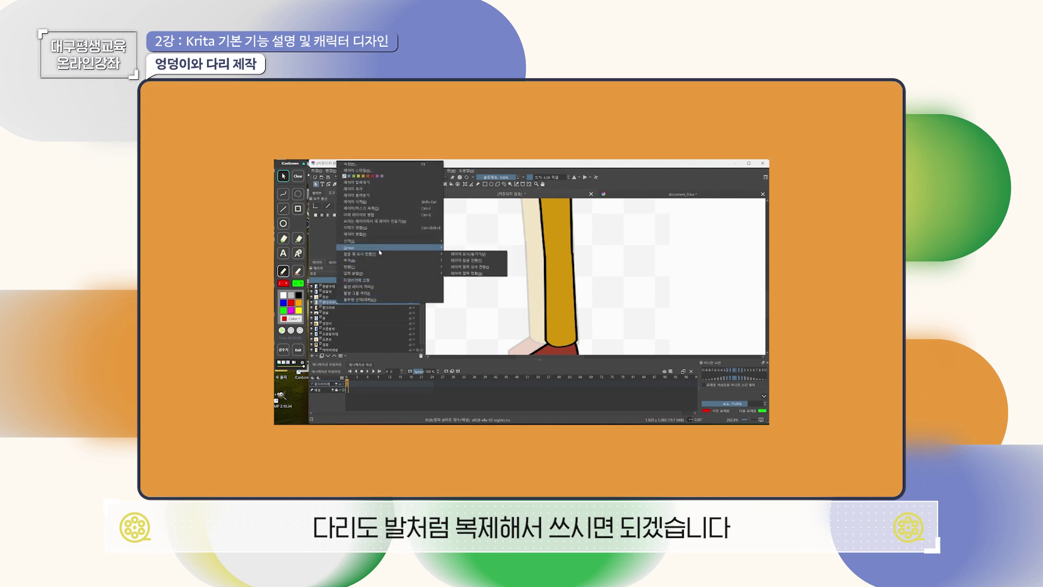
pyautogui.click(403, 213)
pyautogui.doubleClick(339, 302)
pyautogui.press('Left')
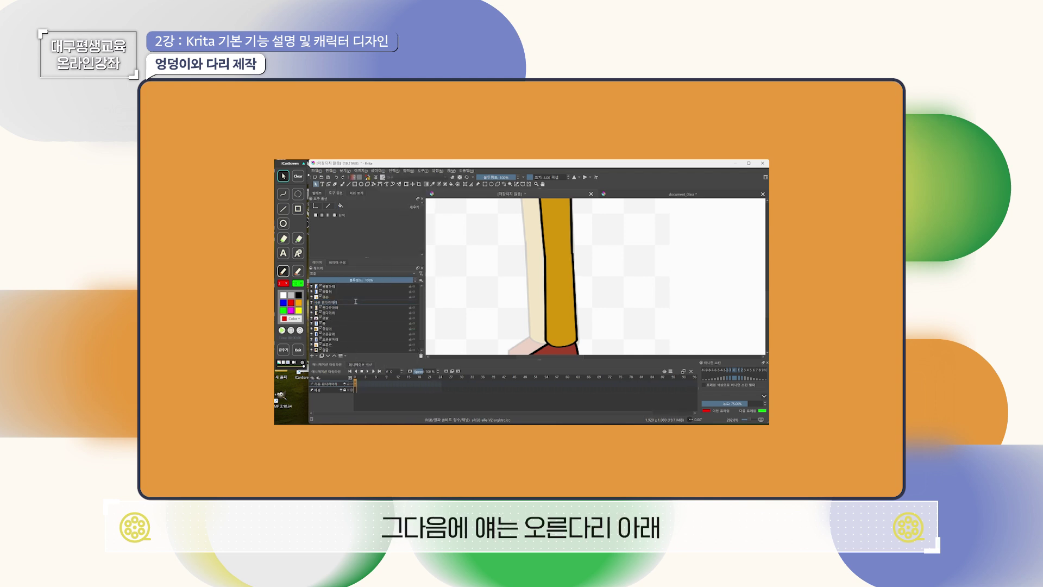
pyautogui.press('BackSpace')
pyautogui.press('BackSpace')
pyautogui.press('BackSpace')
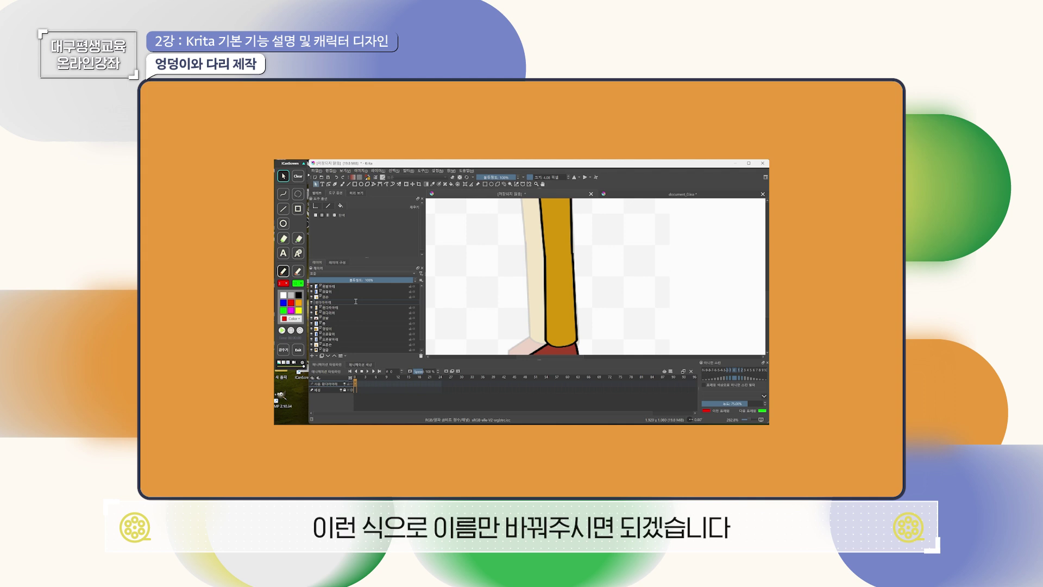
pyautogui.write('오른')
pyautogui.press('Return')
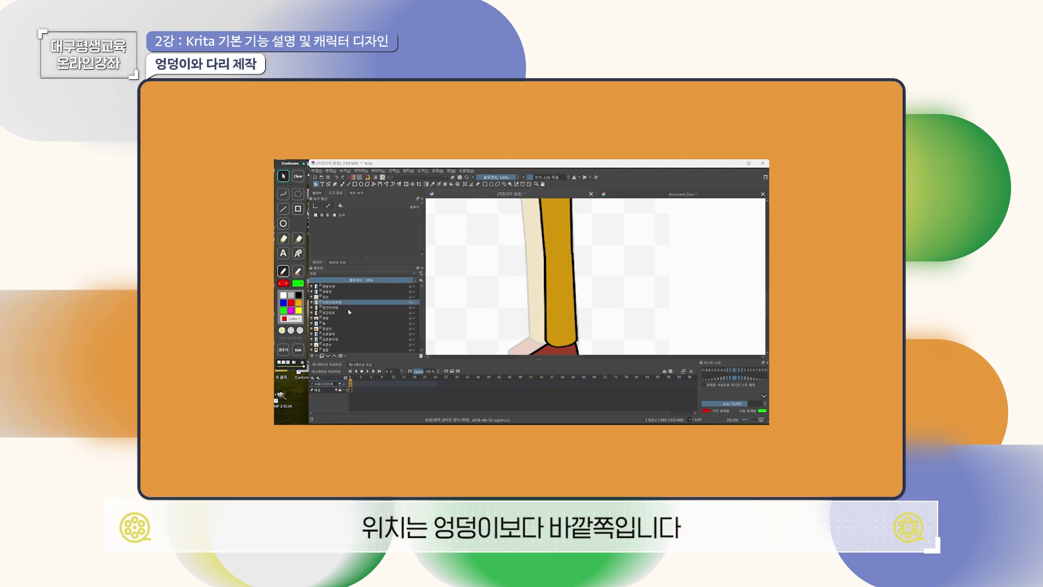
pyautogui.moveTo(347, 306); pyautogui.dragTo(359, 329)
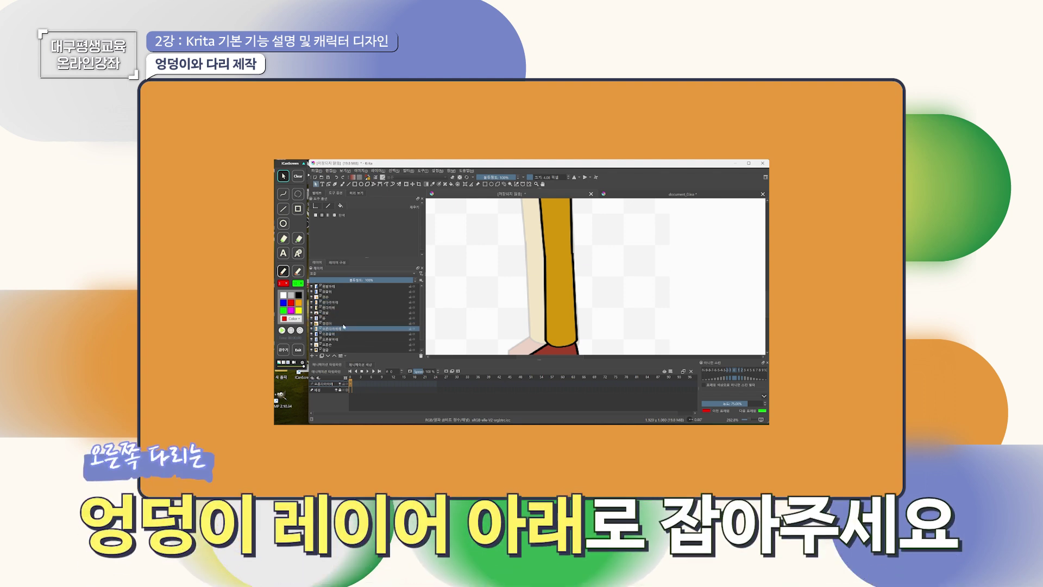
# Duplicate the 왼다리위 layer, rename the copy 오른다리위 and place it directly below the 오른다리아래 layer.
pyautogui.click(334, 308)
pyautogui.rightClick(333, 308)
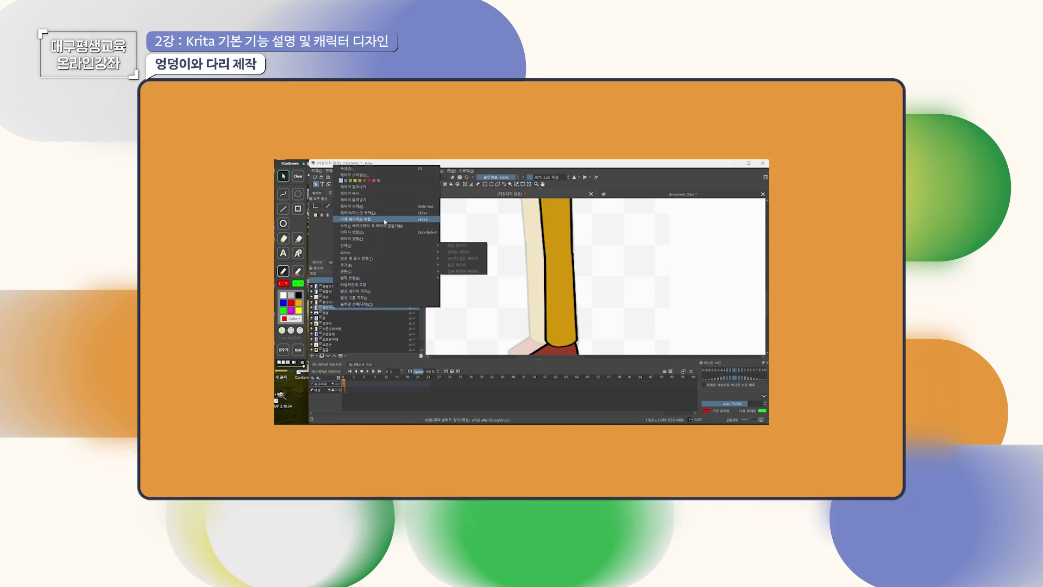
pyautogui.click(383, 213)
pyautogui.doubleClick(328, 307)
pyautogui.moveTo(322, 308); pyautogui.dragTo(305, 305)
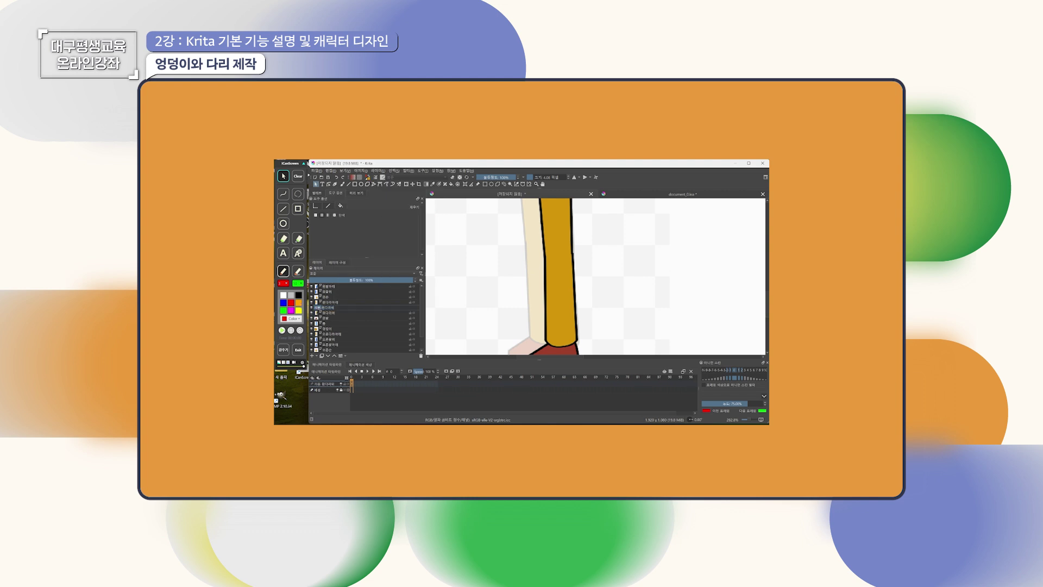
pyautogui.press('BackSpace')
pyautogui.write('오')
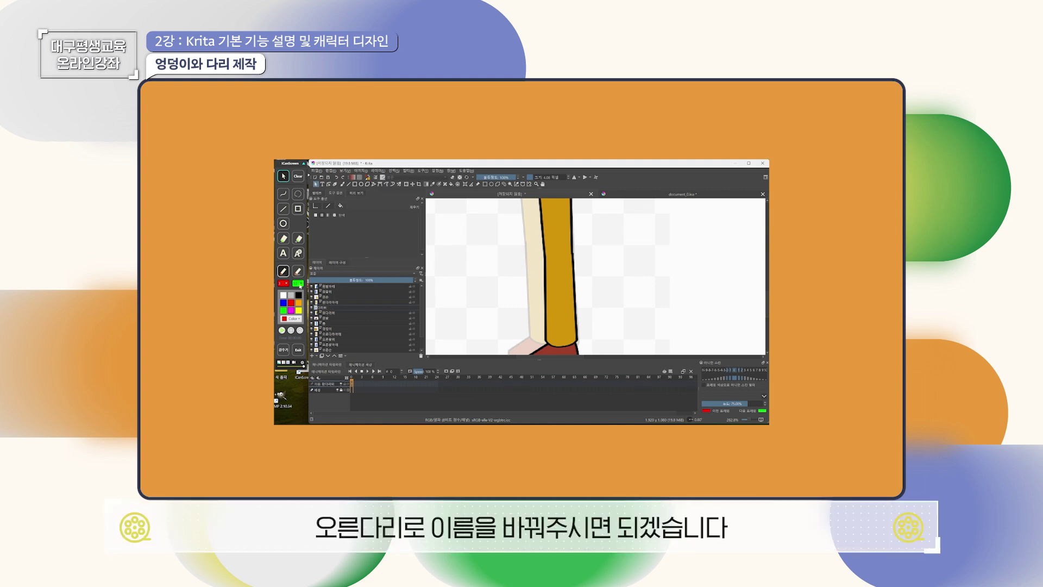
pyautogui.write('른')
pyautogui.press('Return')
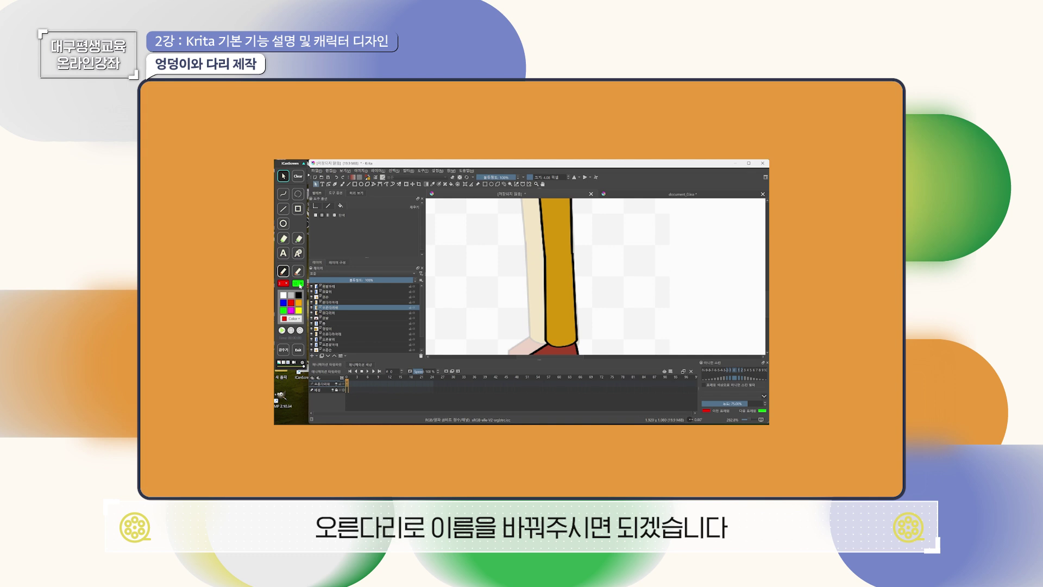
pyautogui.moveTo(337, 310); pyautogui.dragTo(351, 340)
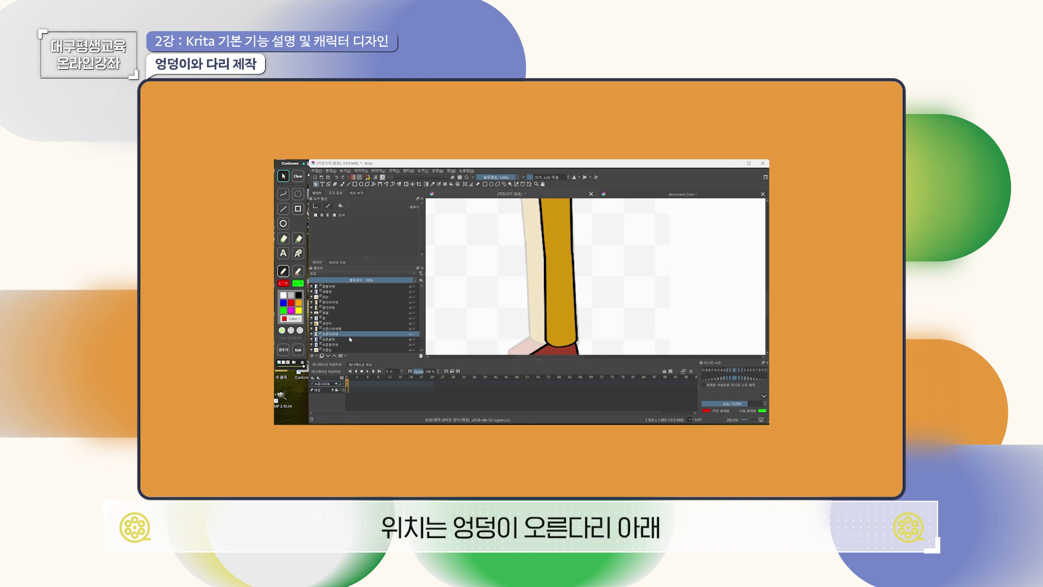
# Duplicate the 왼발 layer, place the copy directly below 오른다리위 and rename it 오른발.
pyautogui.click(327, 314)
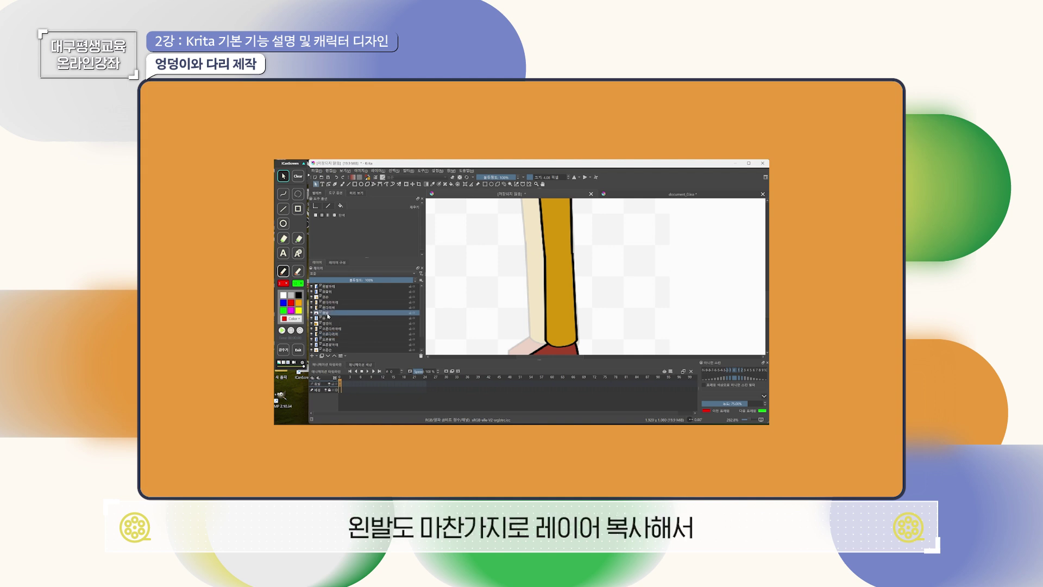
pyautogui.rightClick(327, 314)
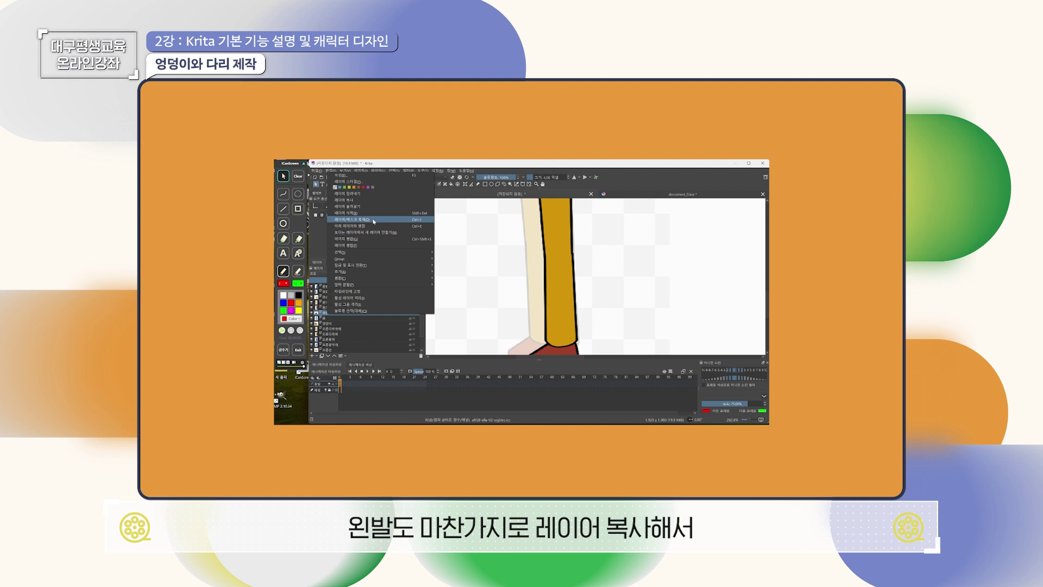
pyautogui.click(374, 221)
pyautogui.moveTo(335, 314); pyautogui.dragTo(344, 345)
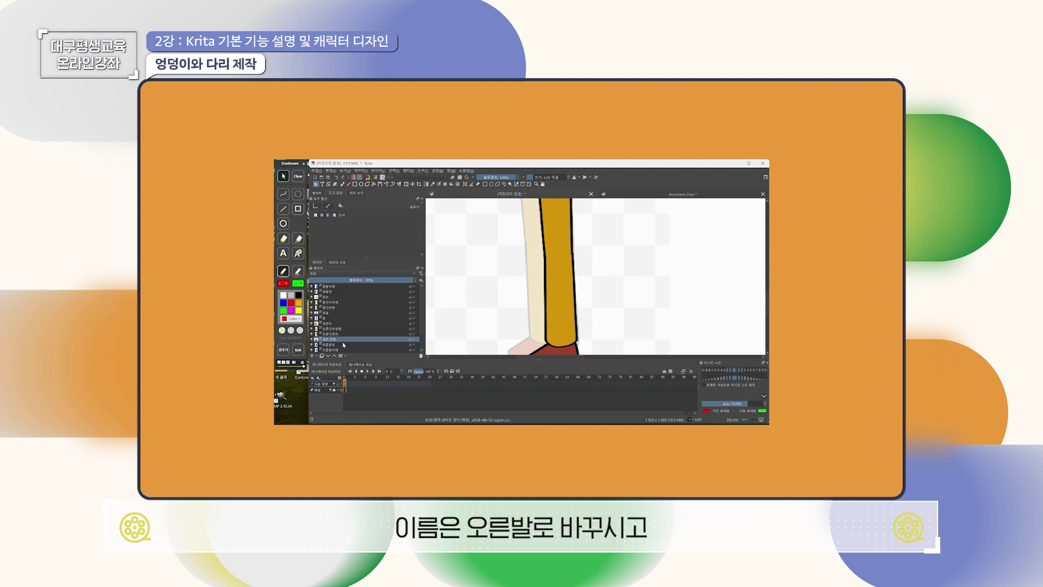
pyautogui.doubleClick(329, 339)
pyautogui.write('오른')
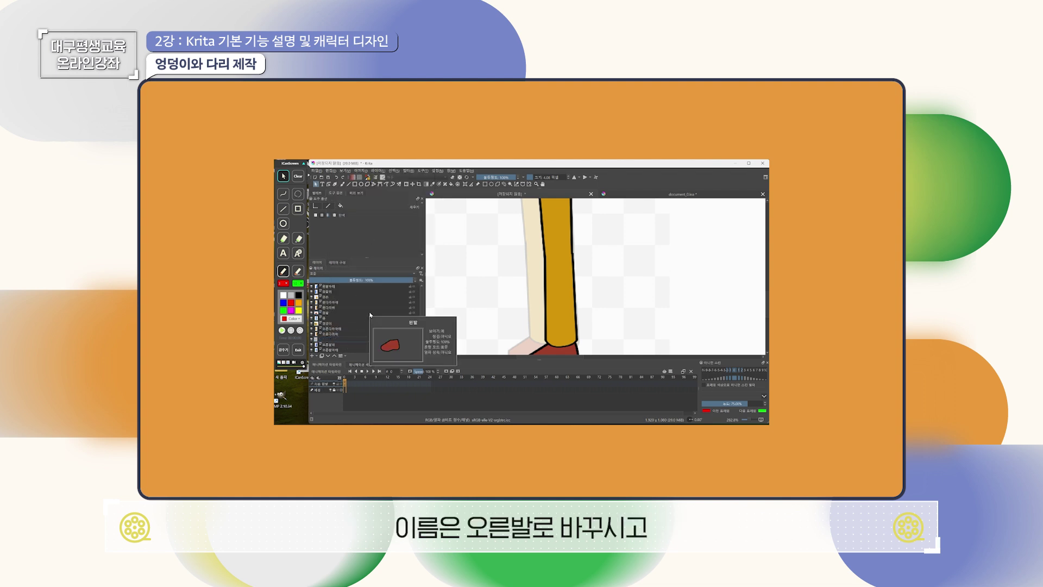
pyautogui.write('발')
pyautogui.press('Return')
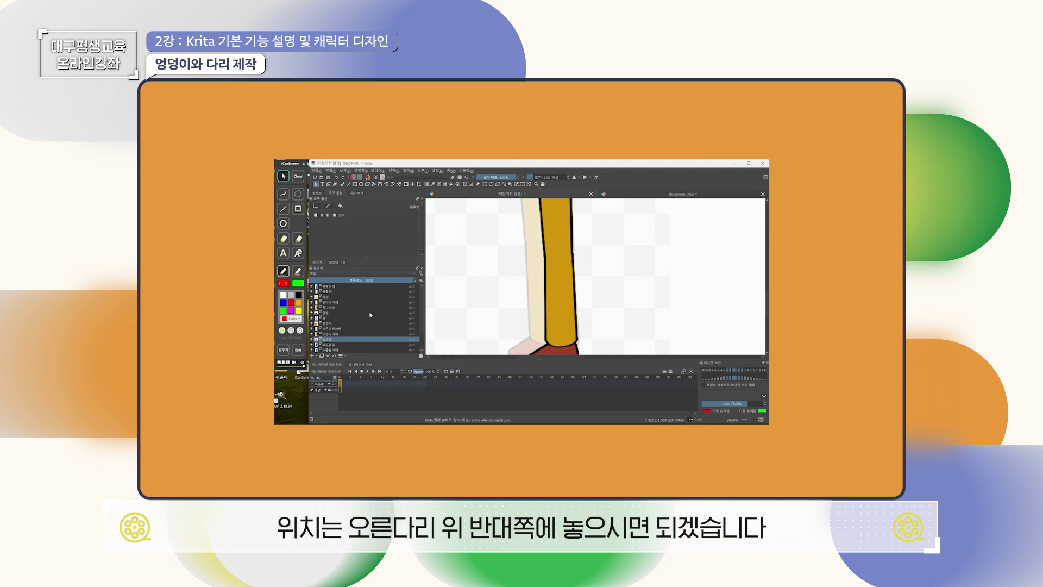
# Multi-select the 오른다리아래, 오른다리위 and 오른발 layers, first as a range and again one by one.
pyautogui.click(339, 335)
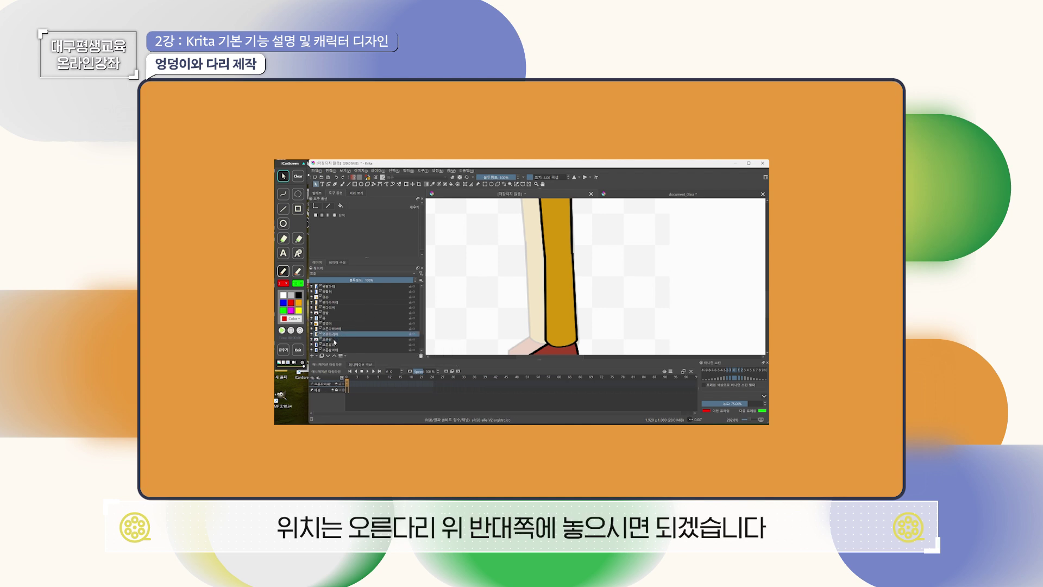
pyautogui.click(334, 339)
pyautogui.click(337, 330)
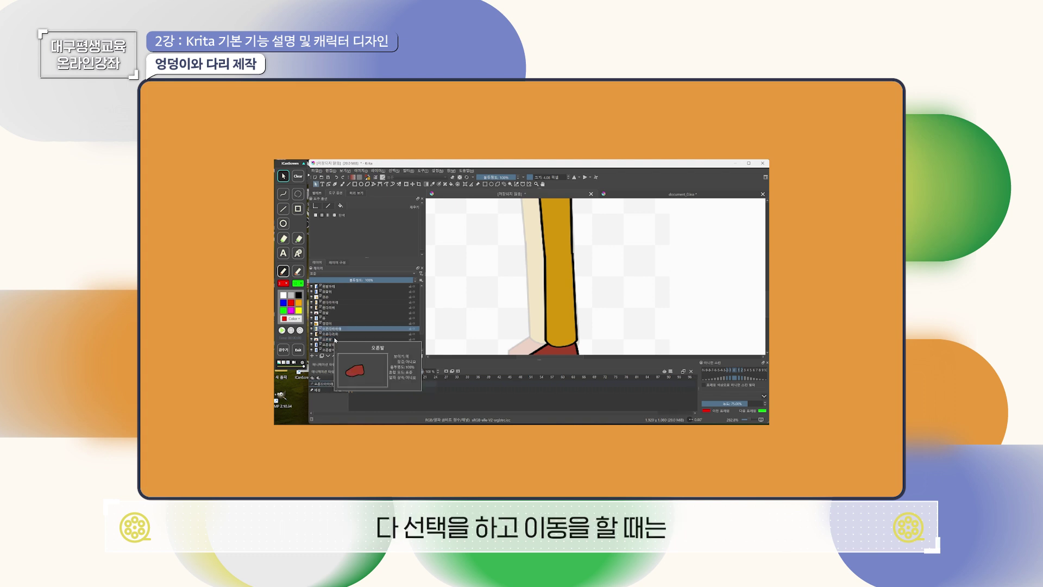
pyautogui.keyDown('shift'); pyautogui.click(335, 339); pyautogui.keyUp('shift')
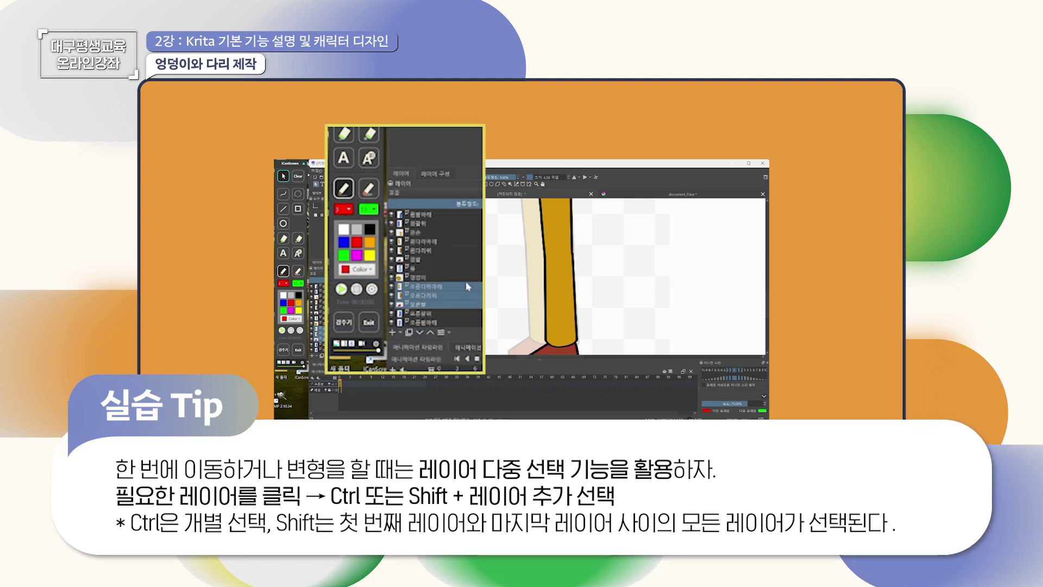
pyautogui.click(448, 290)
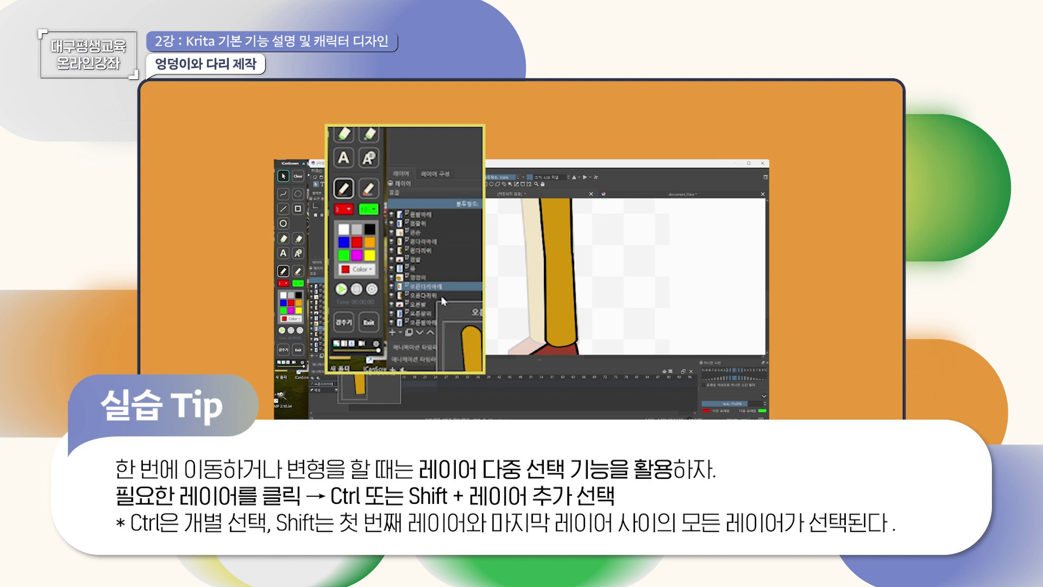
pyautogui.keyDown('ctrl'); pyautogui.click(414, 296); pyautogui.keyUp('ctrl')
pyautogui.keyDown('ctrl'); pyautogui.click(425, 305); pyautogui.keyUp('ctrl')
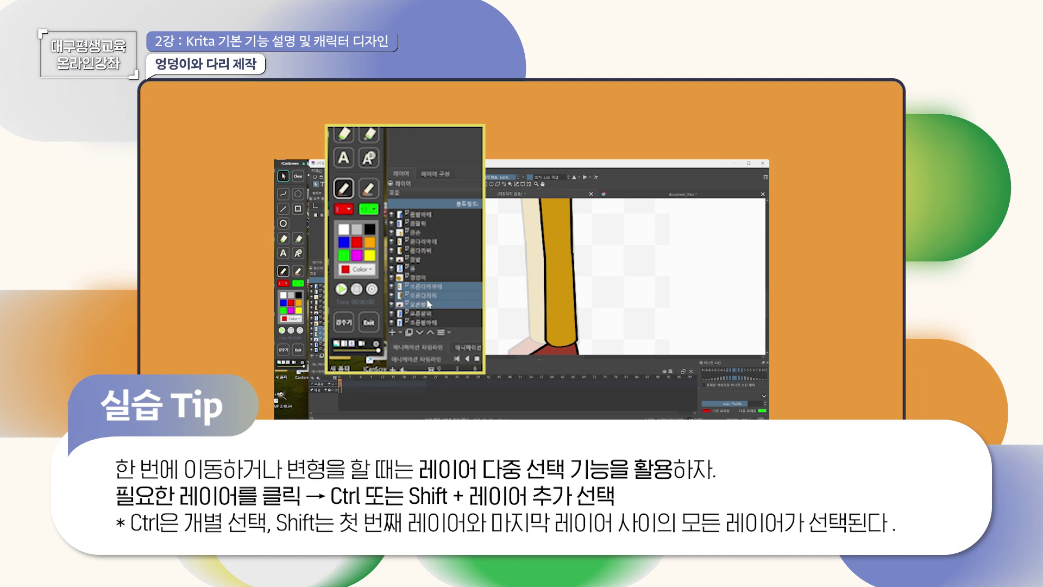
# Select the layers from 오른다리아래 through 오른발 and move them together onto the sketched rear leg with the Move tool.
pyautogui.click(438, 288)
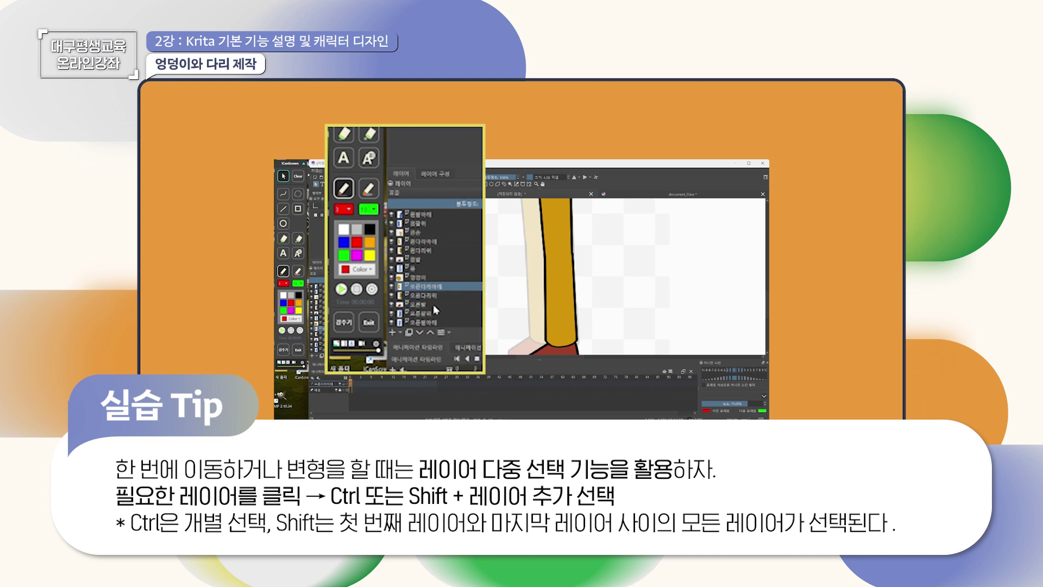
pyautogui.keyDown('shift'); pyautogui.click(434, 306); pyautogui.keyUp('shift')
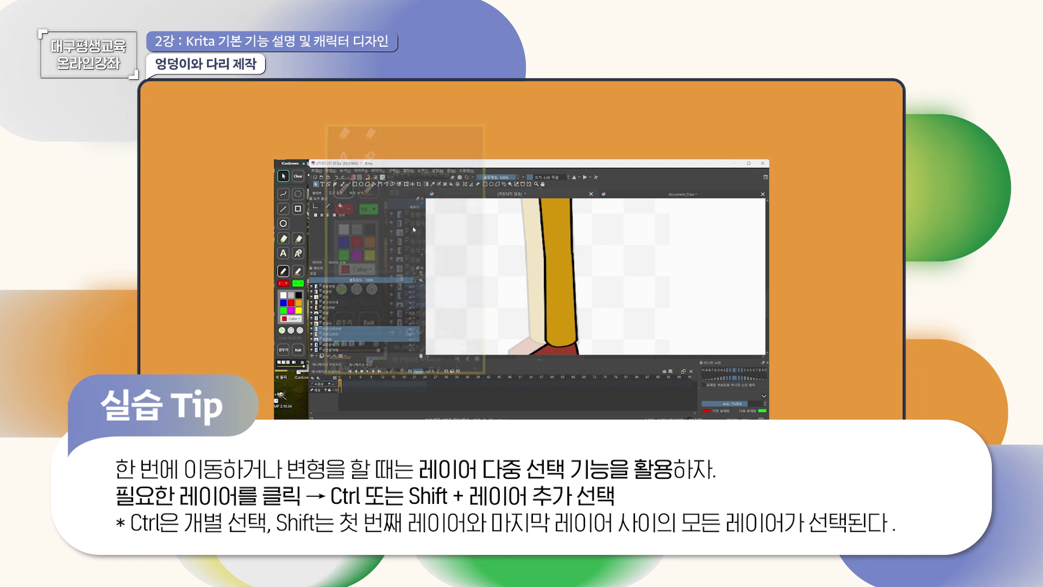
pyautogui.click(412, 184)
pyautogui.moveTo(549, 270); pyautogui.dragTo(529, 270)
pyautogui.scroll(-2, 559, 270)
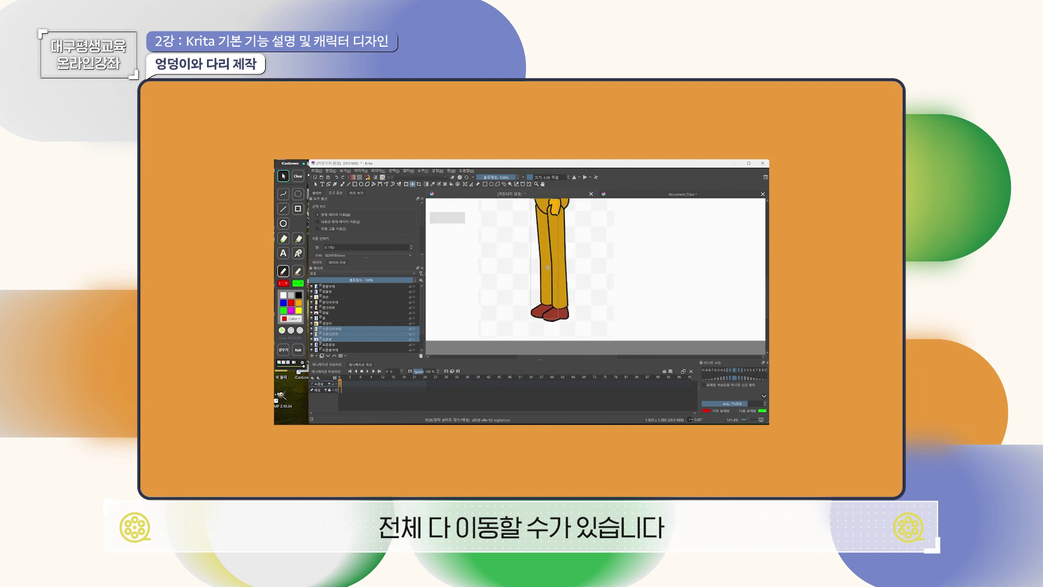
pyautogui.scroll(-2, 617, 285)
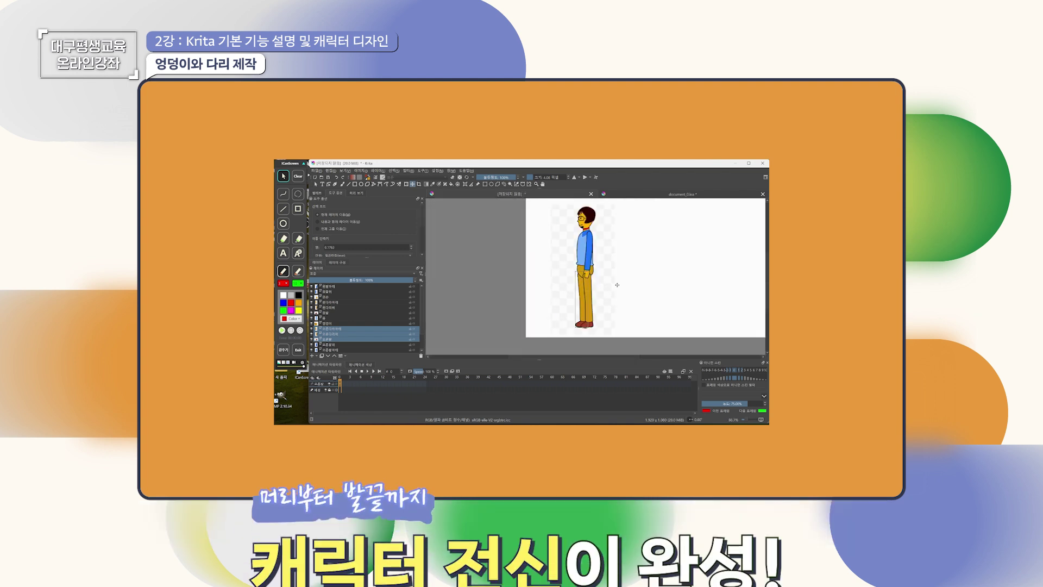